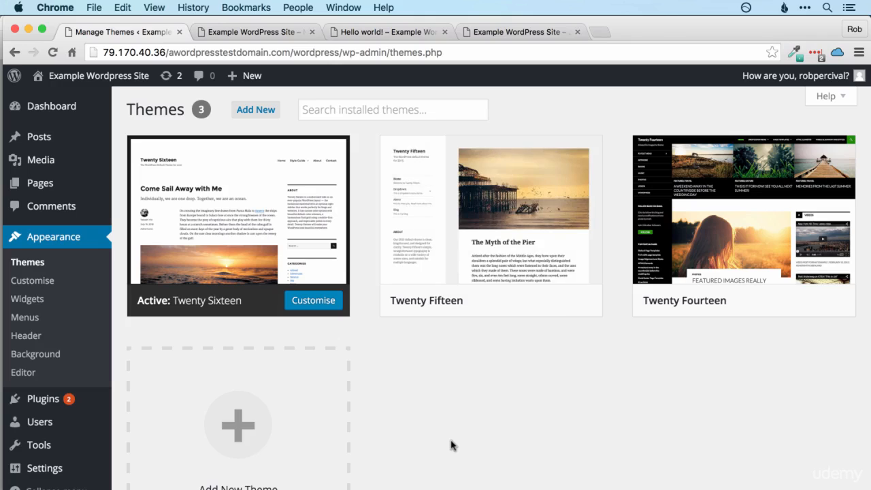
# Step: Open wordpress.org/themes/ in the tab showing the example site and look through the featured themes
pyautogui.moveTo(33, 398)
pyautogui.click(252, 32)
pyautogui.click(257, 52)
pyautogui.write('wordpress.org/themes/')
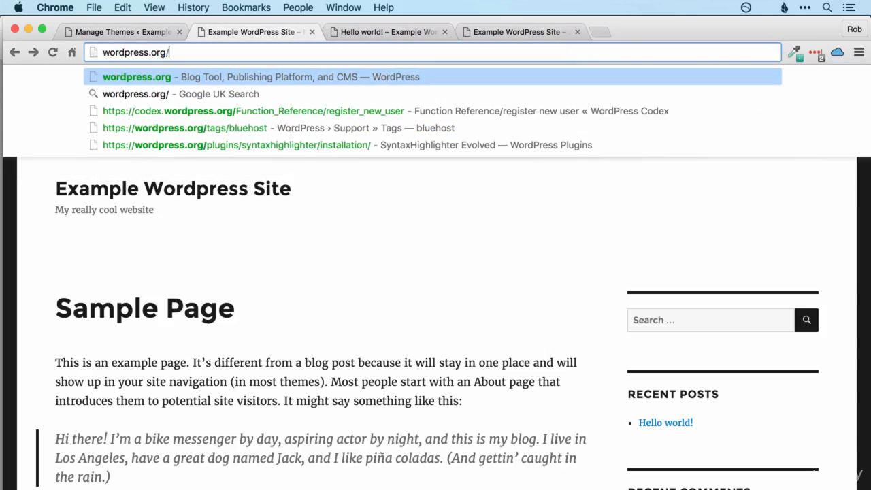
pyautogui.press('Return')
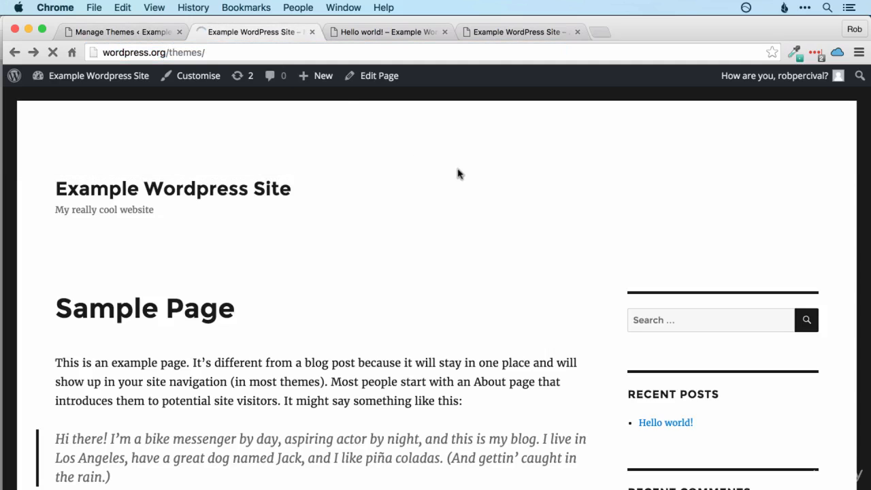
pyautogui.scroll(-2, 802, 307)
pyautogui.scroll(-5, 801, 307)
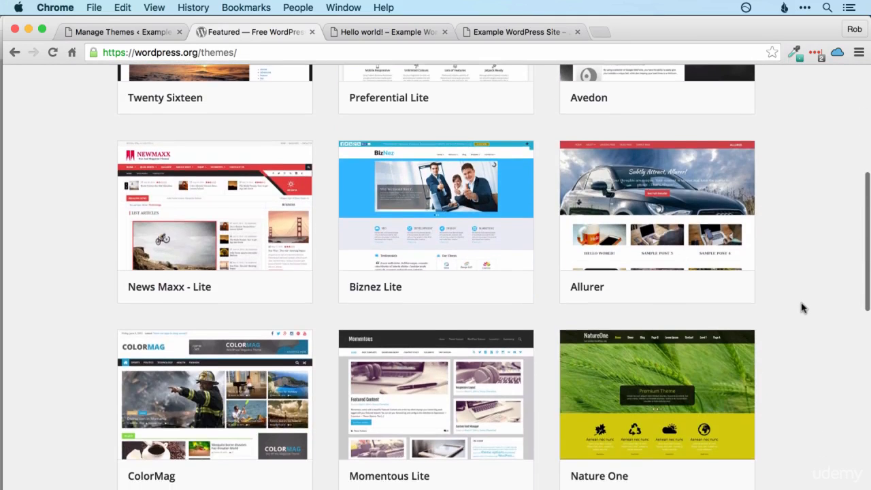
pyautogui.scroll(-6, 801, 307)
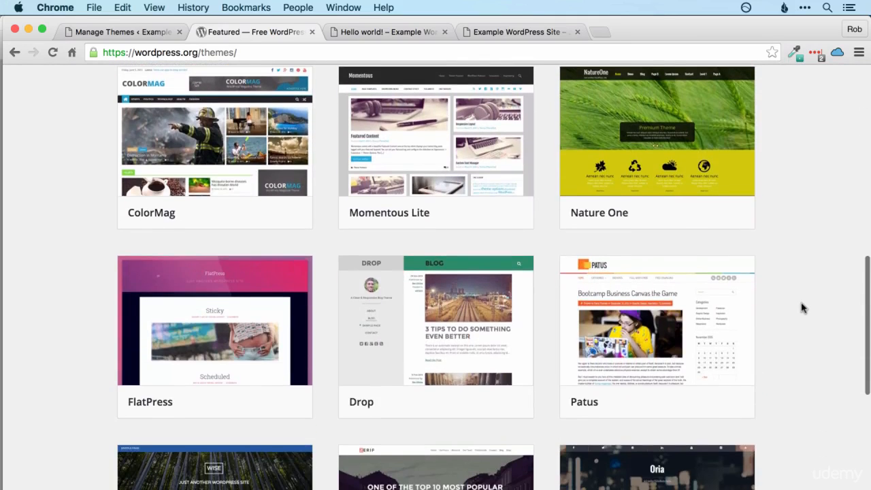
pyautogui.scroll(-6, 801, 307)
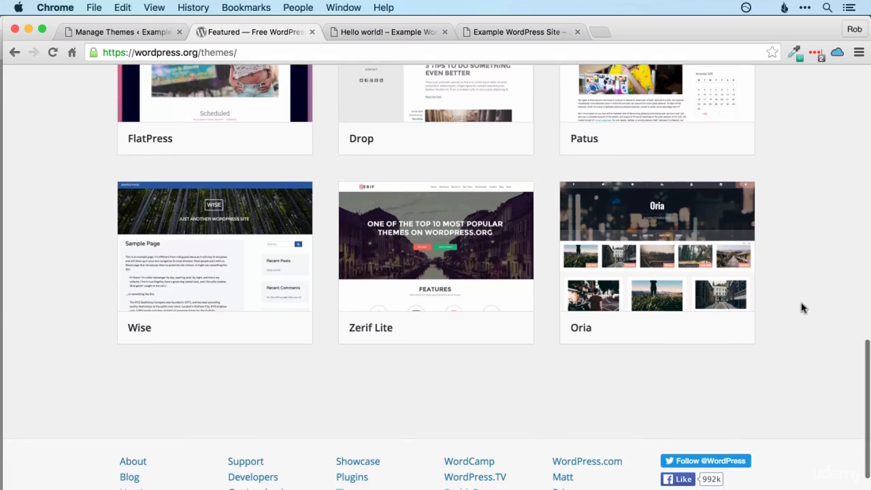
pyautogui.scroll(20, 801, 307)
# Step: Switch the theme directory to the Popular themes and look through the list
pyautogui.moveTo(373, 313)
pyautogui.click(247, 250)
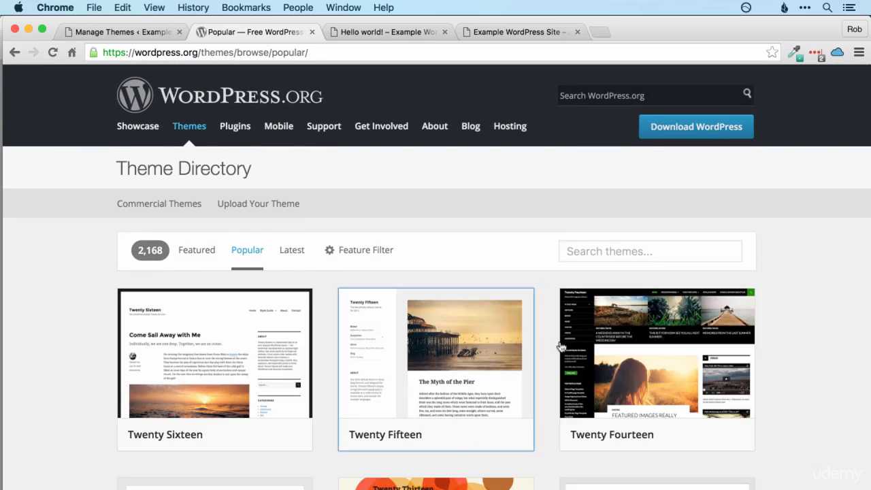
pyautogui.scroll(-5, 560, 347)
pyautogui.scroll(-8, 560, 347)
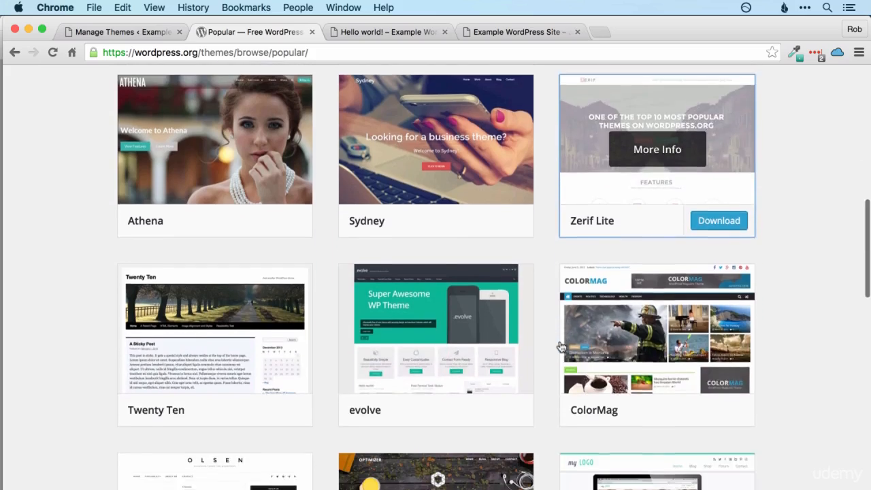
pyautogui.scroll(-12, 560, 347)
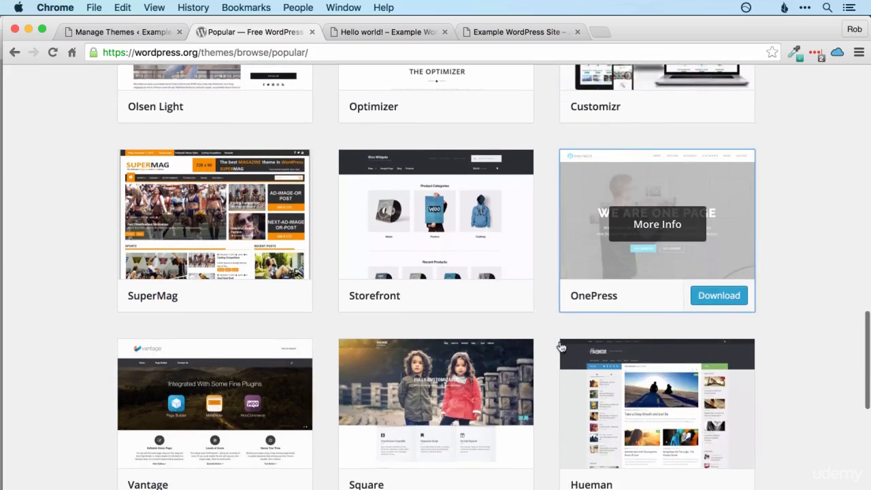
pyautogui.scroll(-5, 560, 347)
pyautogui.scroll(20, 560, 347)
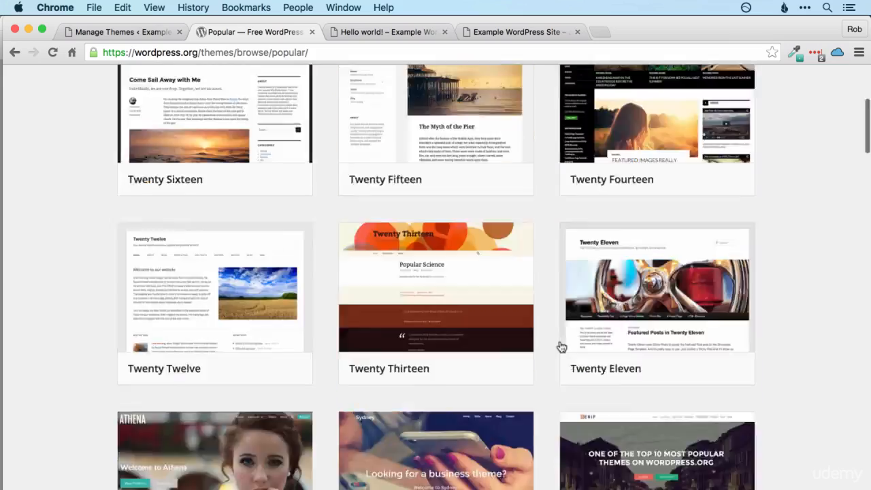
# Step: Show the directory's feature filter and review its Colors, Layout, Features and Subject options
pyautogui.click(373, 252)
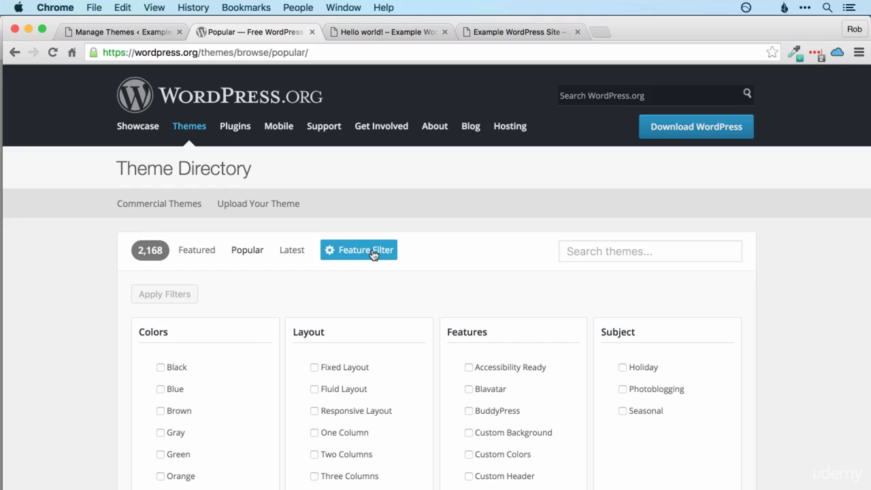
pyautogui.scroll(-5, 569, 306)
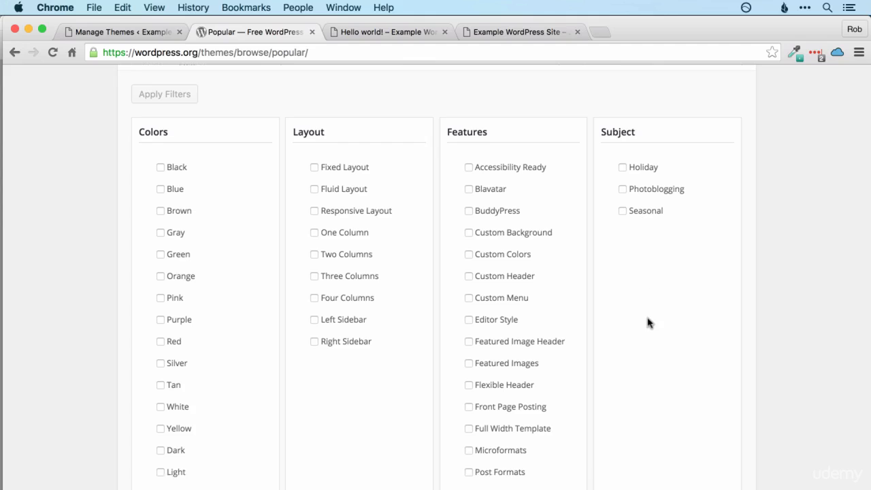
pyautogui.scroll(-5, 647, 323)
pyautogui.scroll(10, 647, 323)
# Step: Search the theme directory for "business" and look through the matching themes
pyautogui.click(634, 254)
pyautogui.write('business')
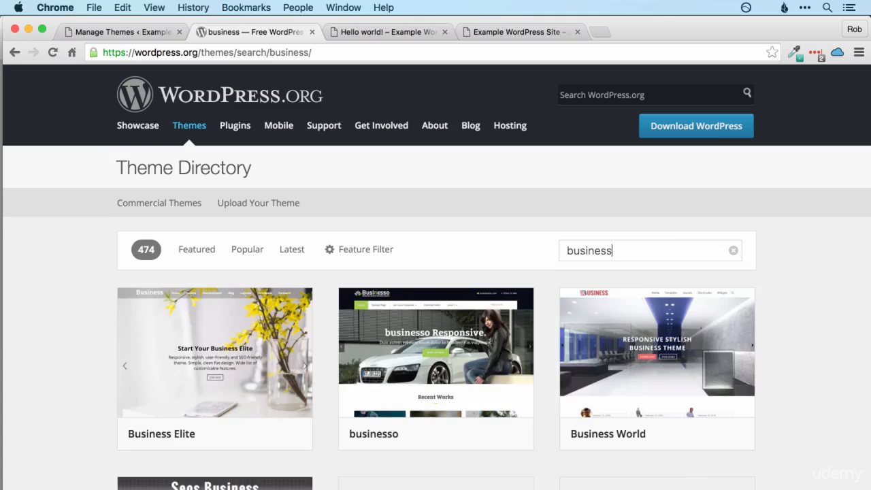
pyautogui.scroll(-2, 812, 296)
pyautogui.scroll(-7, 812, 296)
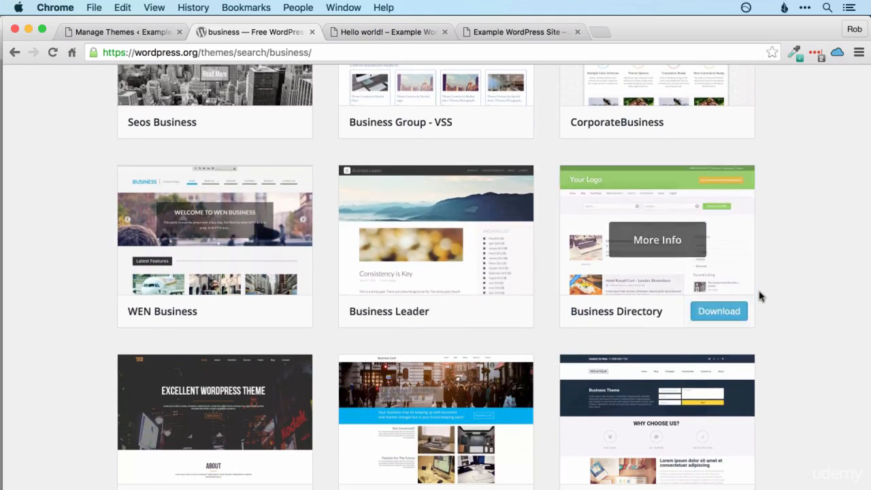
pyautogui.scroll(-5, 759, 296)
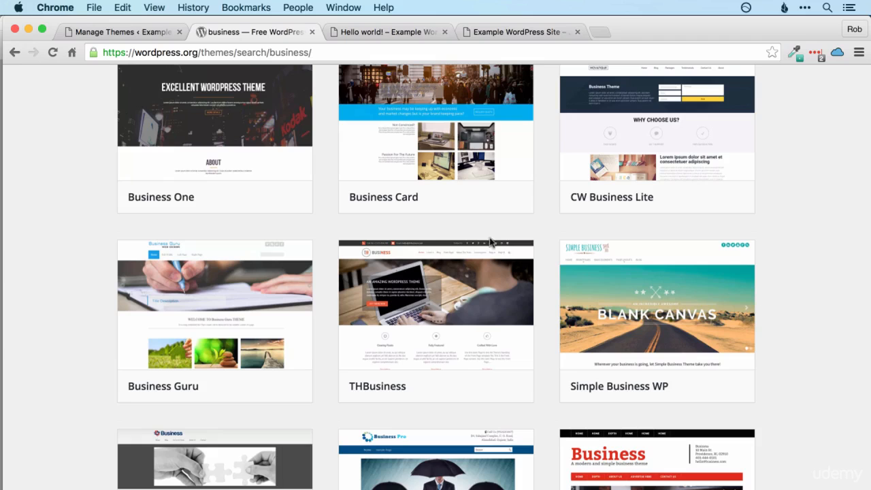
pyautogui.click(149, 34)
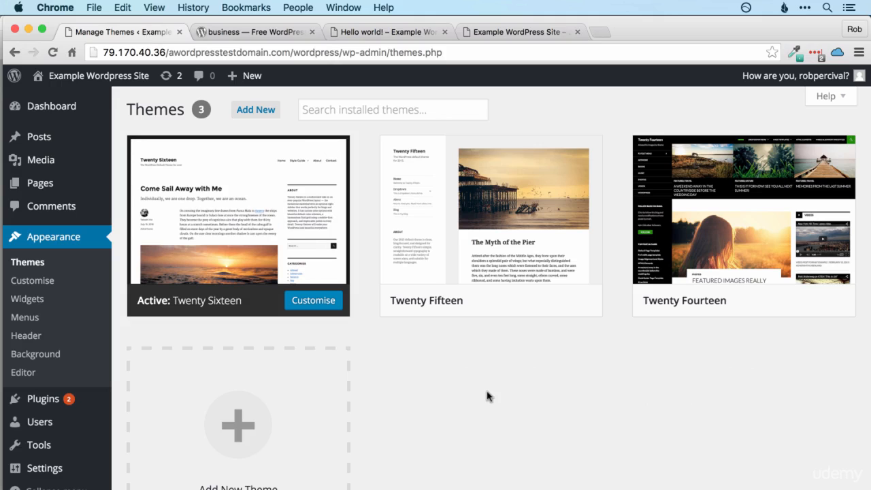
pyautogui.click(261, 33)
pyautogui.scroll(-10, 285, 126)
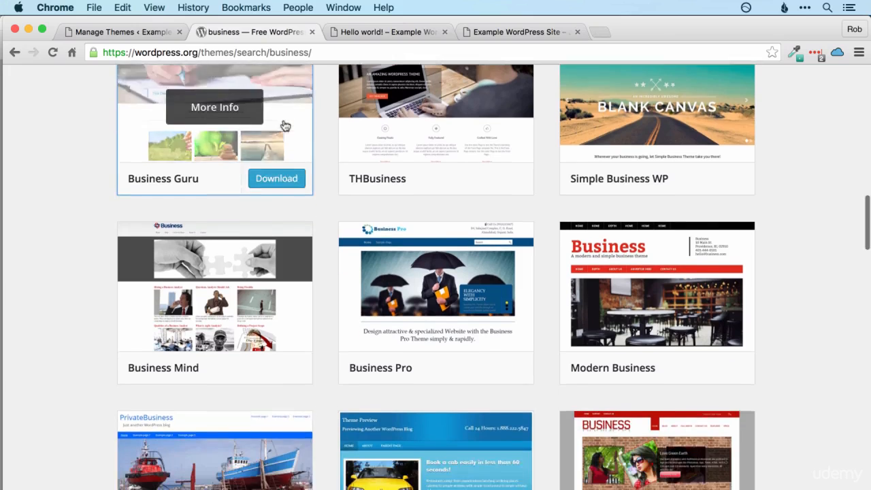
pyautogui.scroll(-8, 285, 125)
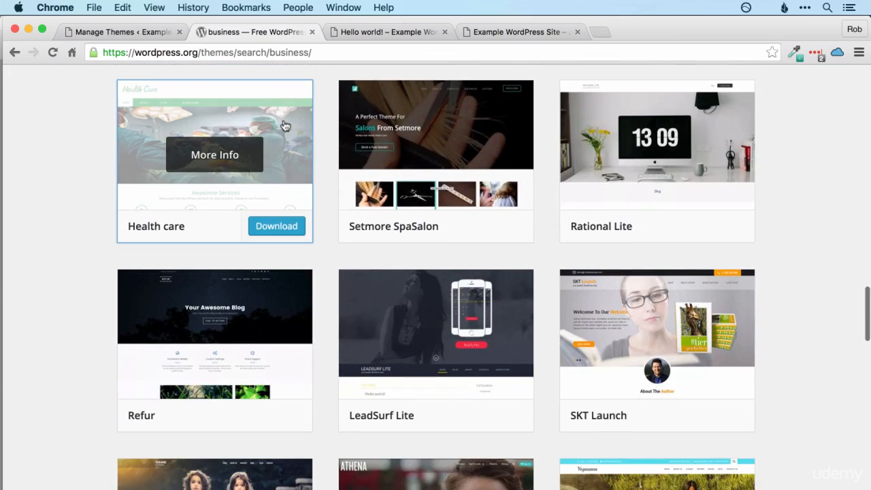
# Step: Return to the site's theme management page, add the Zerif Lite theme from the featured themes, and activate it
pyautogui.click(171, 33)
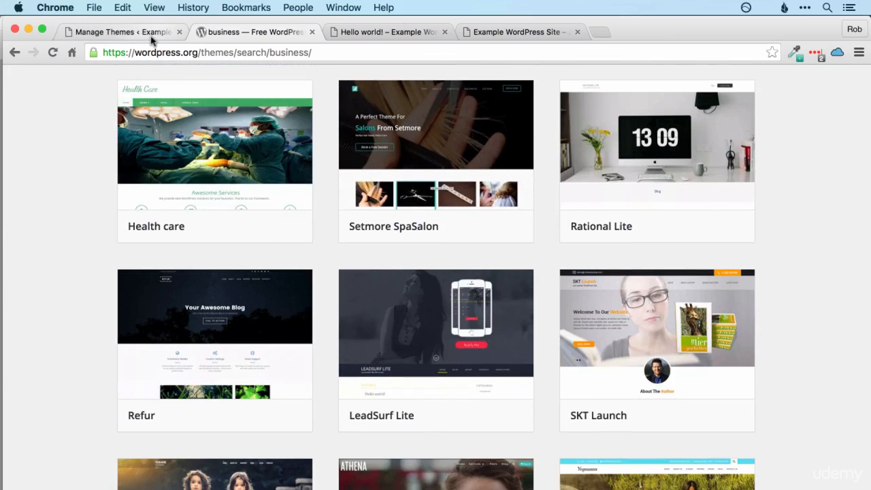
pyautogui.click(263, 111)
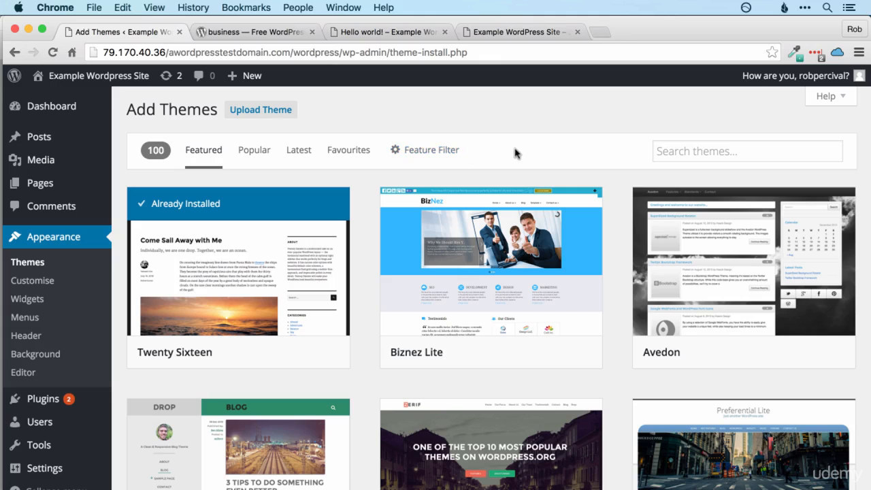
pyautogui.scroll(-5, 608, 160)
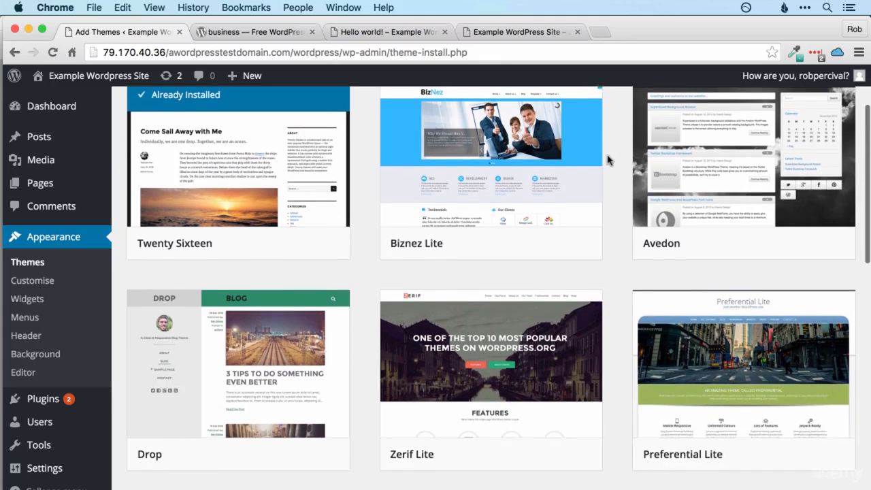
pyautogui.scroll(-6, 608, 160)
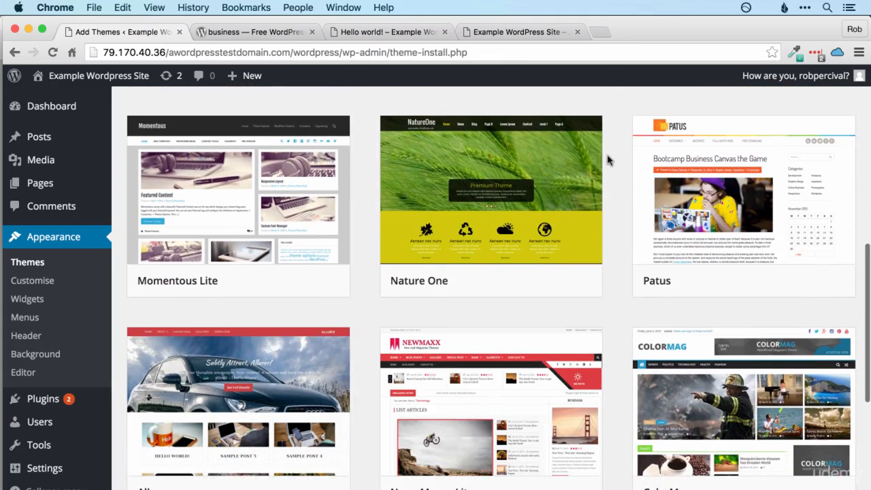
pyautogui.scroll(5, 608, 160)
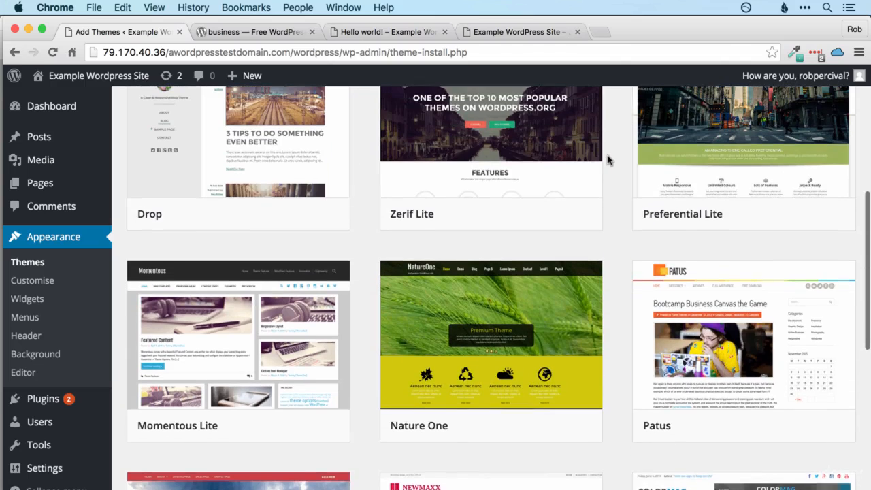
pyautogui.moveTo(563, 157)
pyautogui.scroll(1, 530, 224)
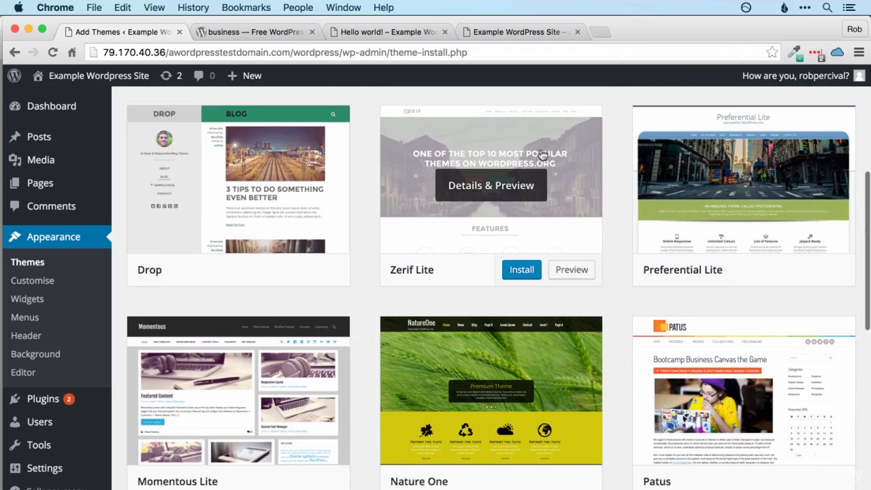
pyautogui.click(522, 275)
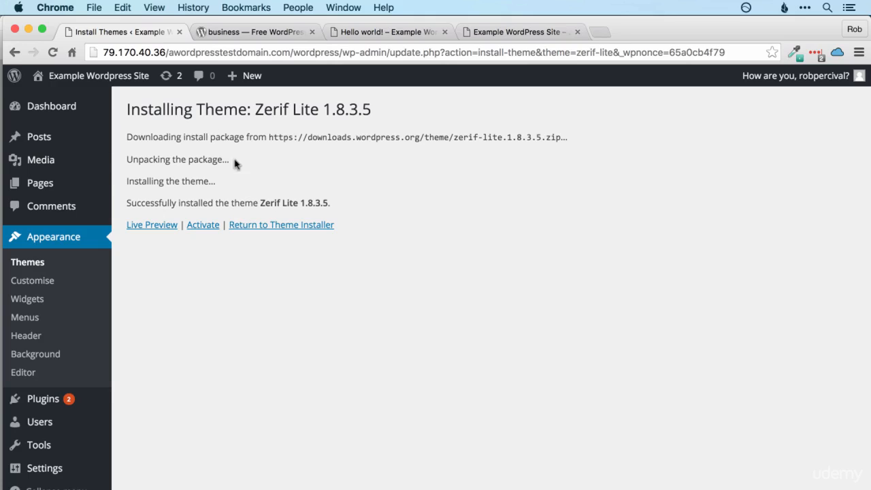
pyautogui.click(203, 225)
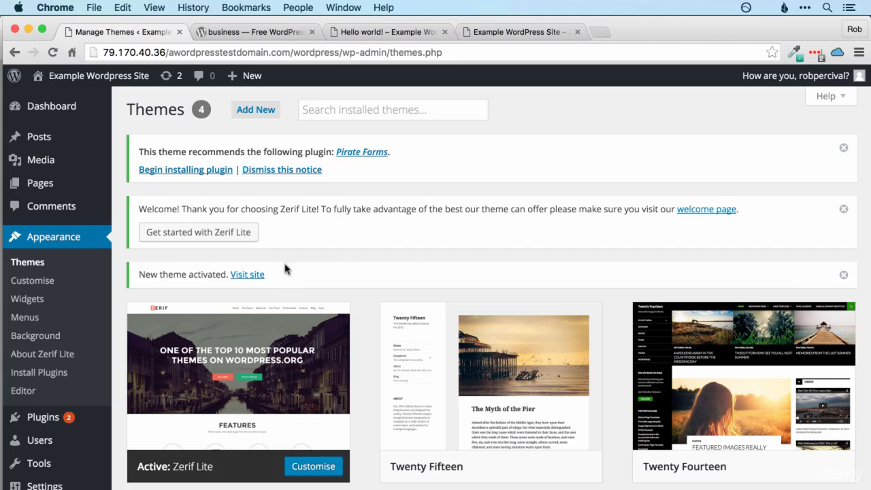
# Step: Visit the live site from the theme activation notice and examine the whole page in the new theme
pyautogui.click(251, 275)
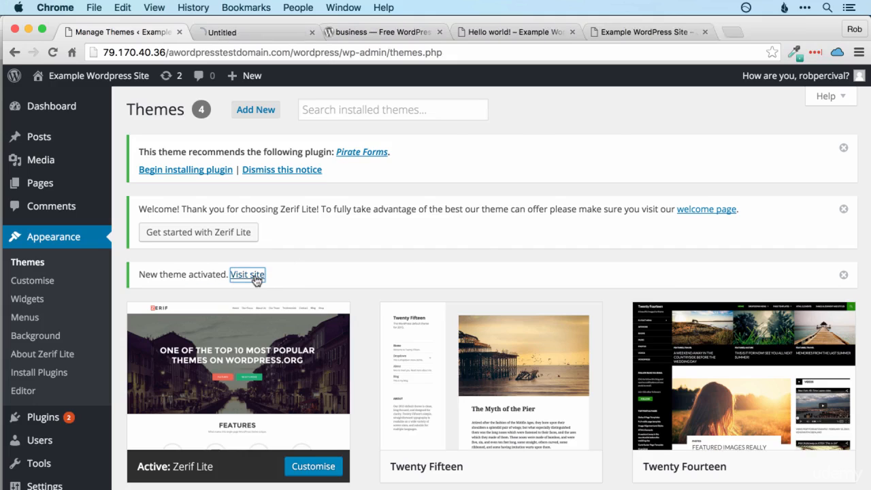
pyautogui.click(264, 32)
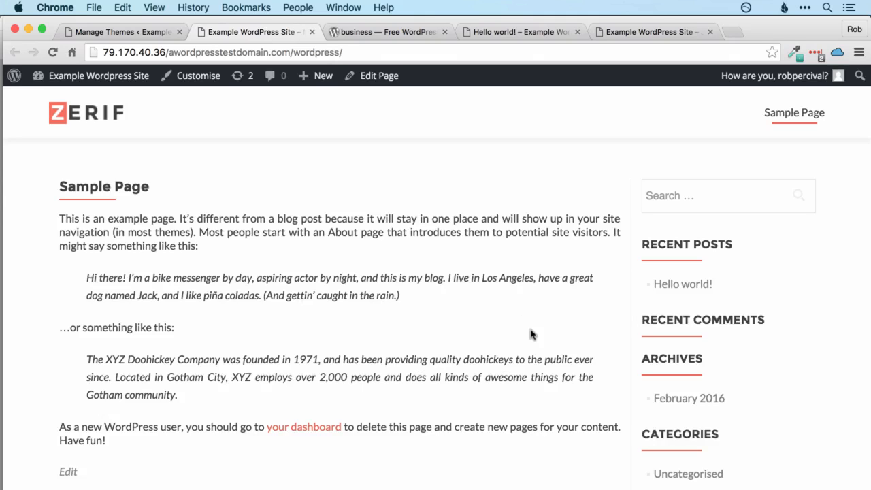
pyautogui.scroll(-5, 551, 219)
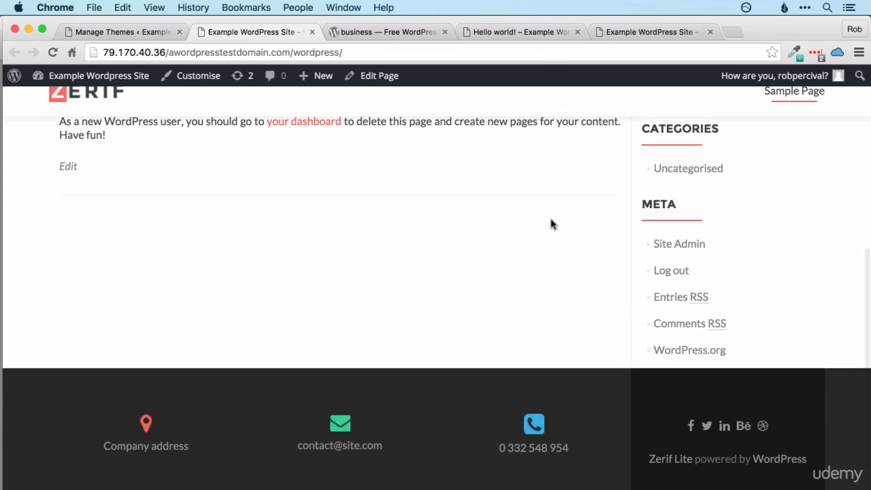
pyautogui.scroll(3, 551, 219)
pyautogui.scroll(3, 552, 219)
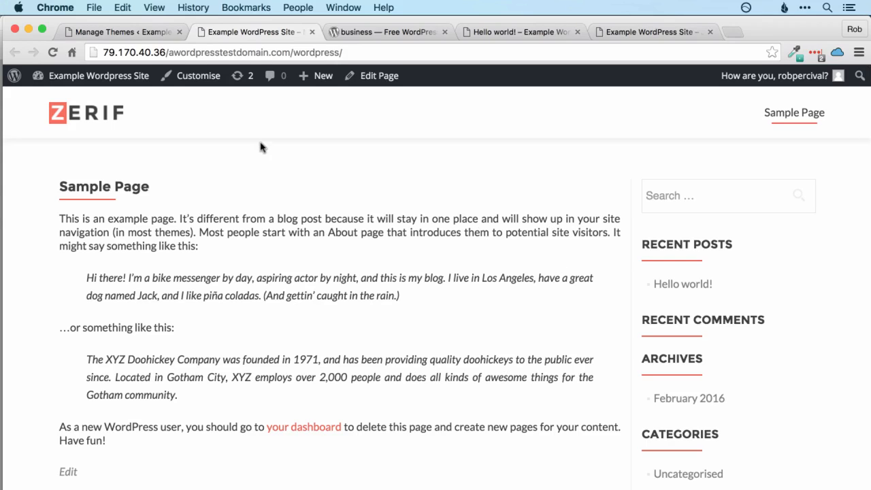
# Step: Open the Zerif Lite getting-started page from the site's admin and read through its FAQ, documentation and recommended plugins sections
pyautogui.click(153, 34)
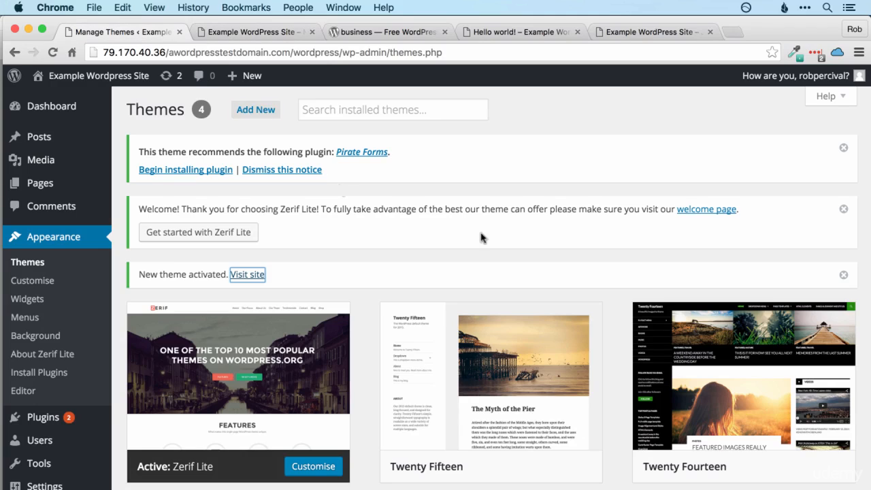
pyautogui.click(222, 235)
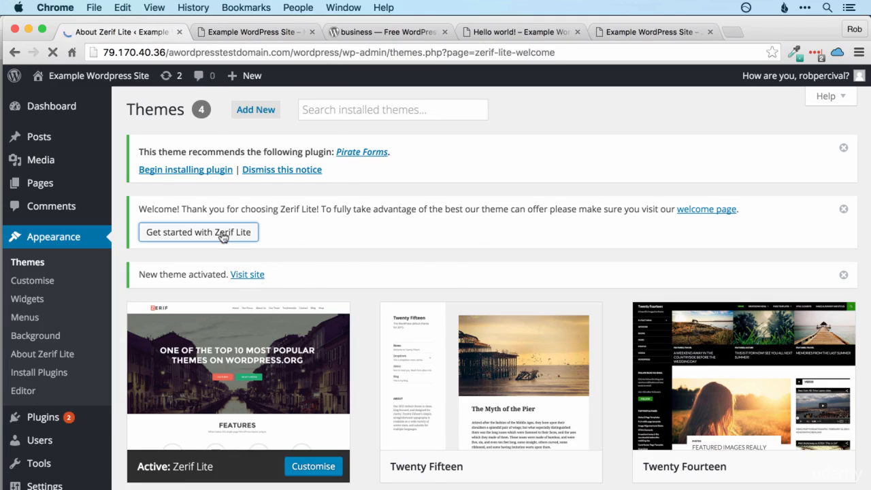
pyautogui.scroll(-10, 551, 294)
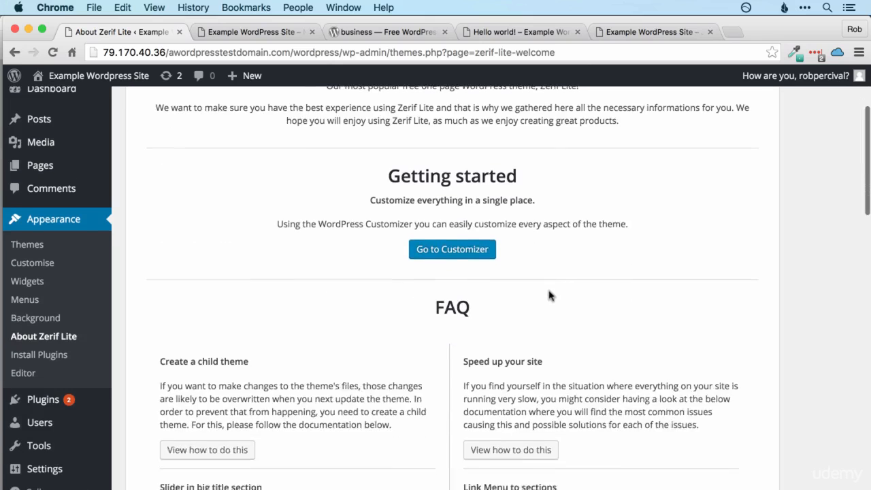
pyautogui.scroll(-5, 551, 294)
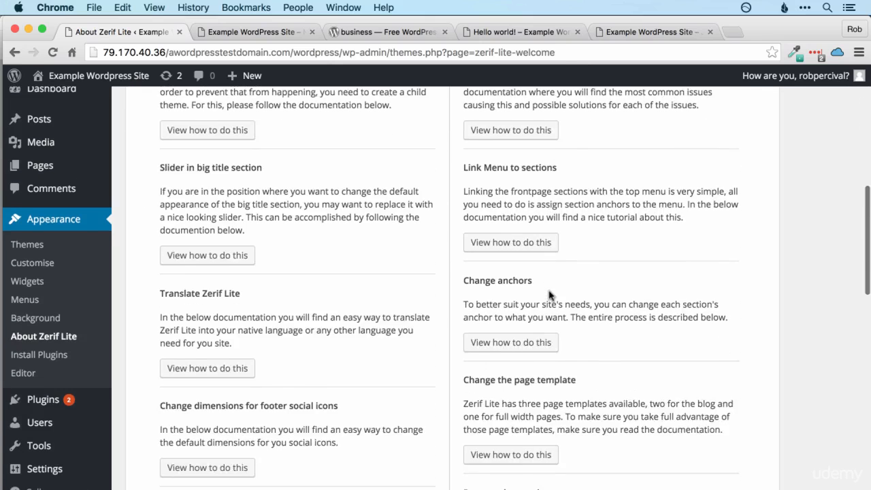
pyautogui.scroll(-8, 550, 294)
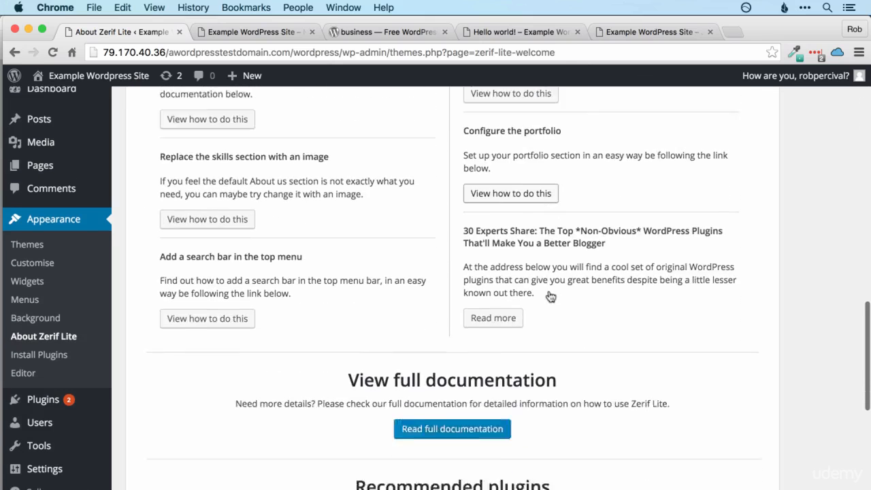
pyautogui.scroll(-3, 550, 293)
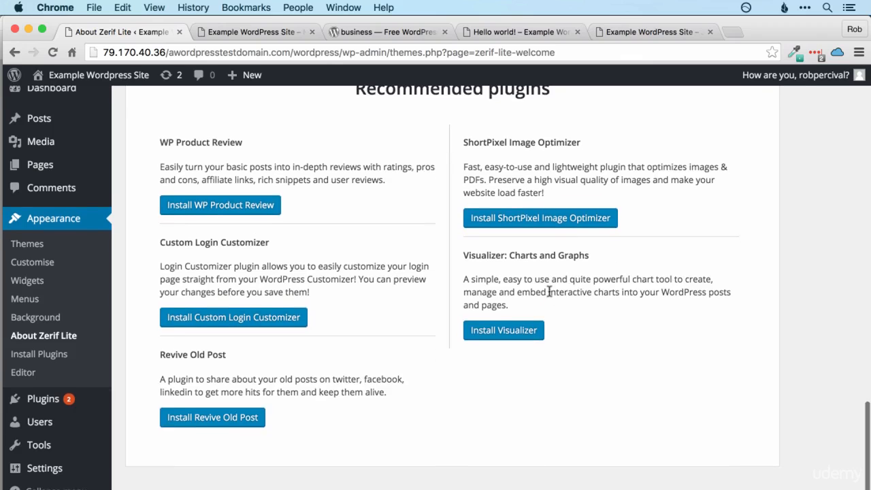
# Step: Open the Zerif Lite list of required actions and read what the theme asks for
pyautogui.scroll(4, 550, 307)
pyautogui.scroll(20, 552, 297)
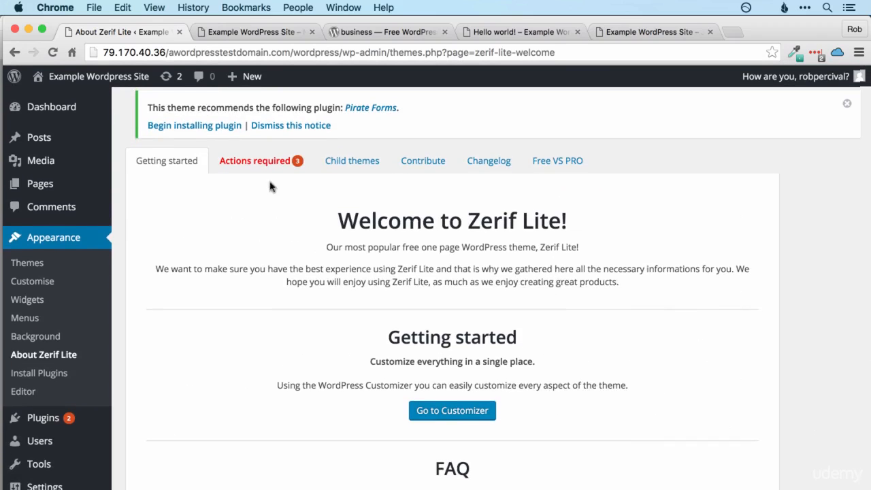
pyautogui.click(257, 165)
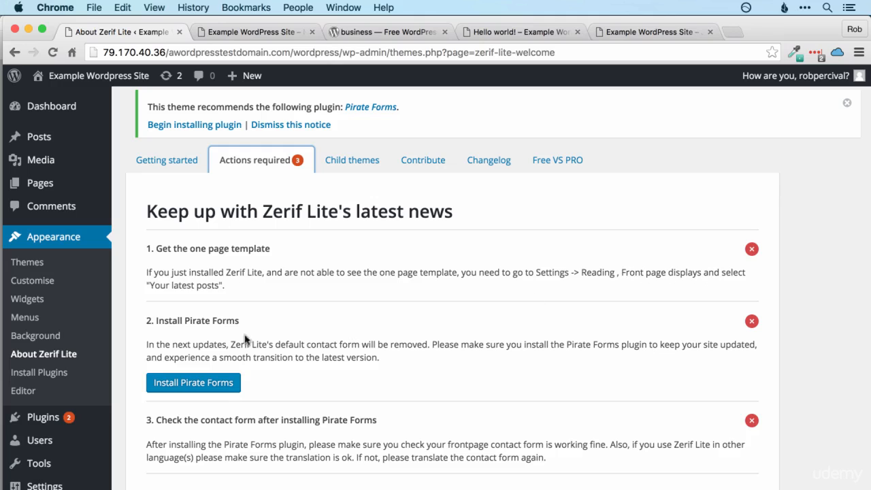
# Step: Set the site's front page to display "Your latest posts" in the Reading settings and save the changes
pyautogui.scroll(-1, 41, 389)
pyautogui.click(47, 472)
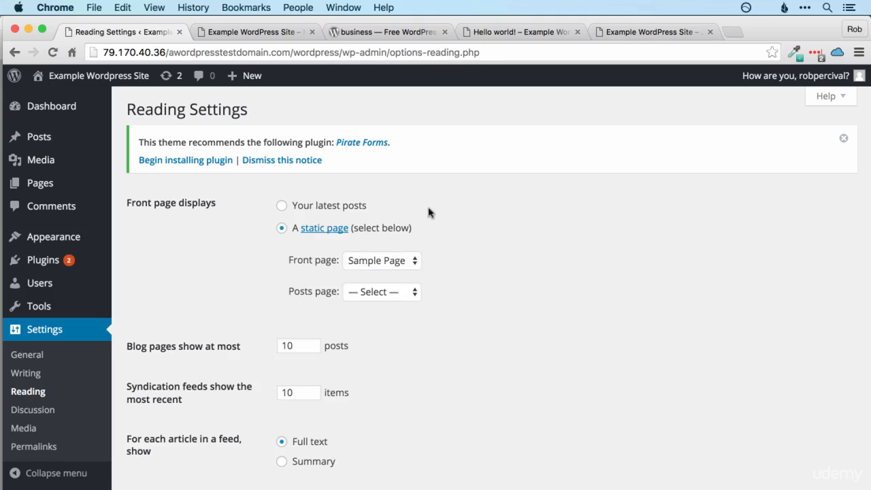
pyautogui.click(391, 262)
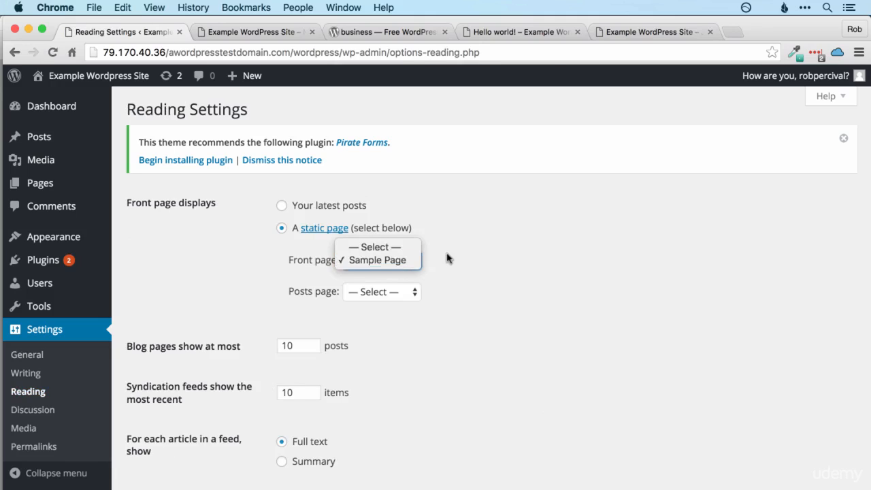
pyautogui.click(430, 259)
pyautogui.click(282, 207)
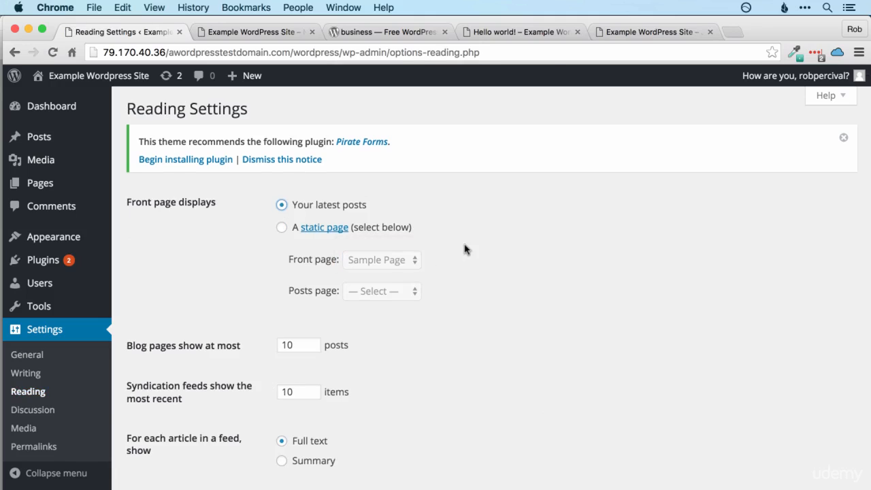
pyautogui.scroll(-5, 466, 249)
pyautogui.click(189, 444)
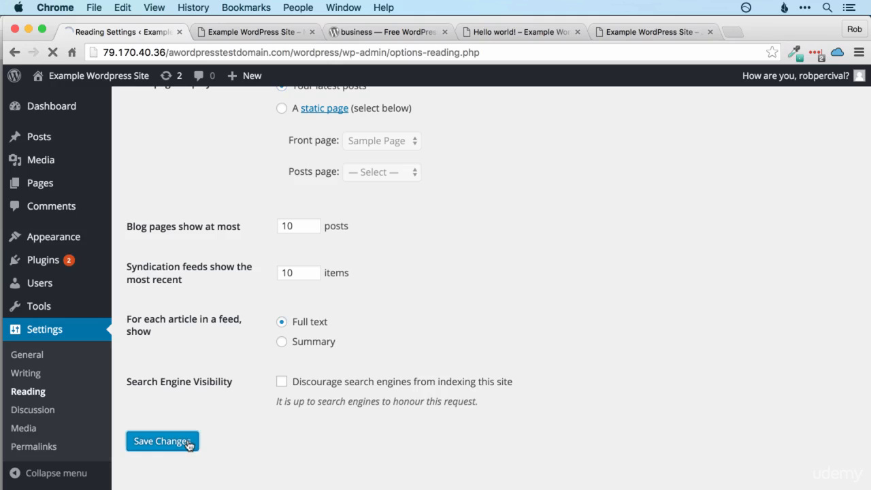
# Step: Reload the live site and examine the one-page Zerif layout from the header down to the contact form and footer
pyautogui.click(256, 37)
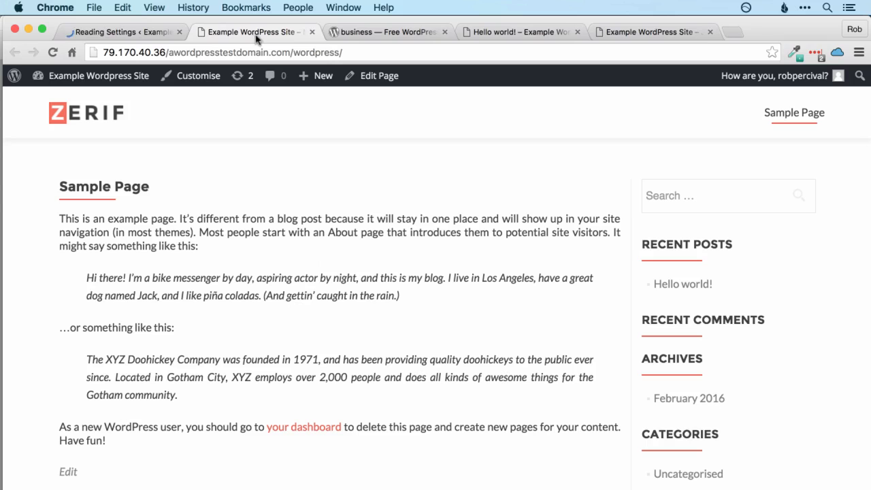
pyautogui.press('super+r')
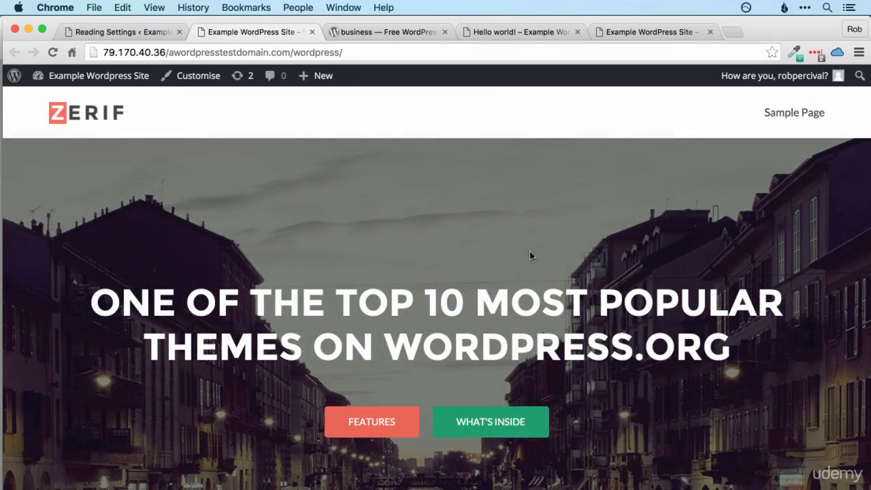
pyautogui.scroll(-5, 531, 253)
pyautogui.scroll(-15, 531, 253)
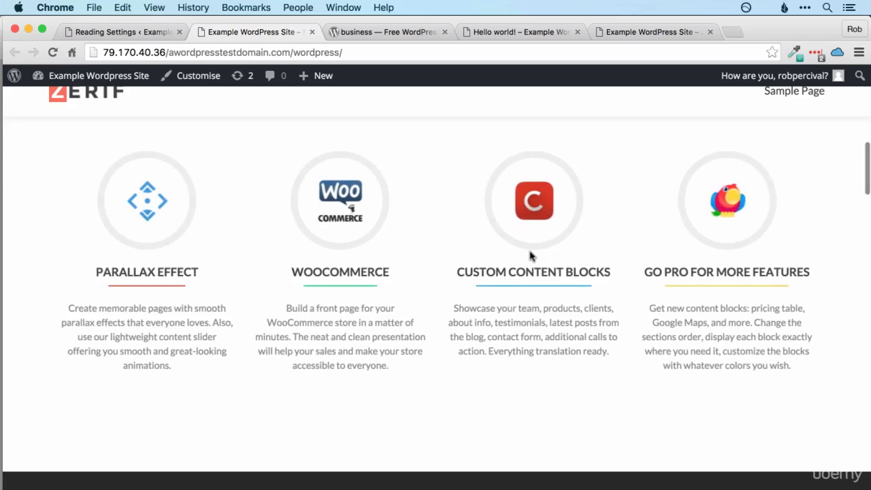
pyautogui.scroll(-10, 530, 256)
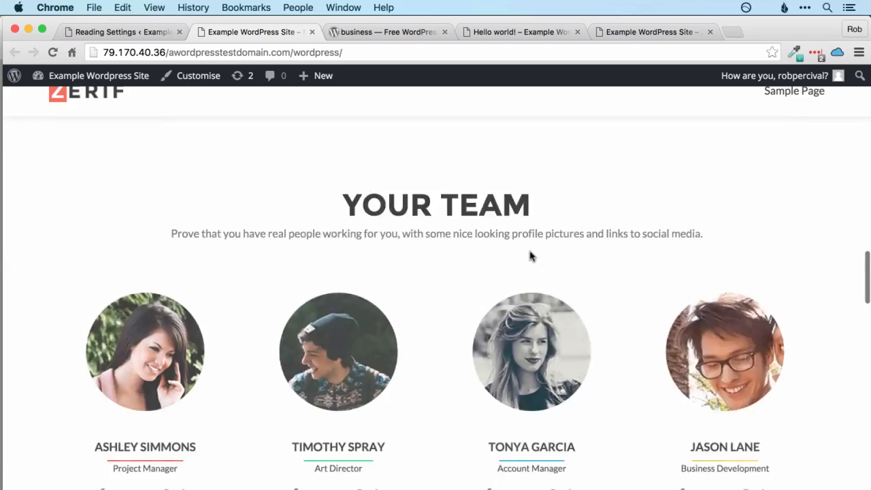
pyautogui.scroll(-15, 531, 256)
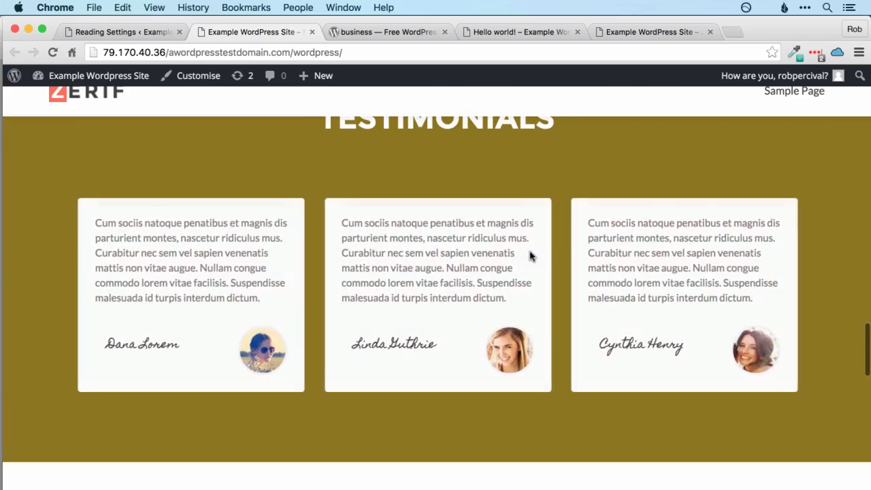
pyautogui.scroll(-4, 531, 256)
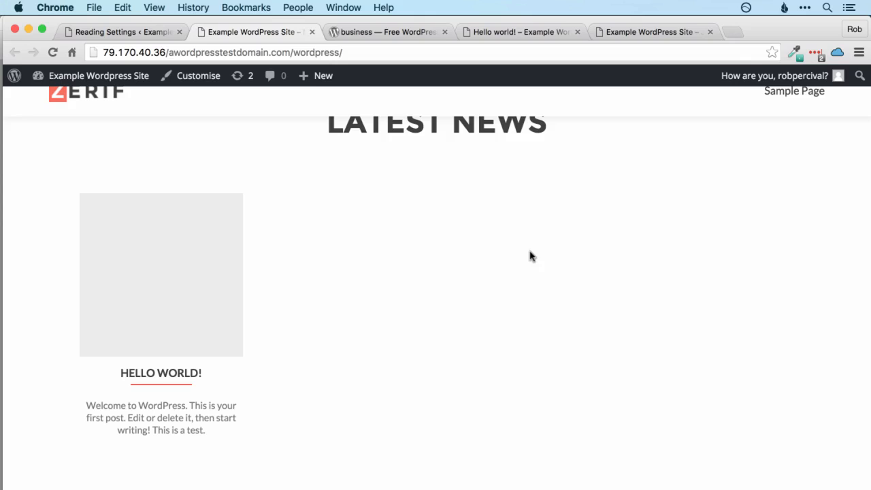
pyautogui.scroll(-8, 531, 256)
pyautogui.scroll(-4, 531, 256)
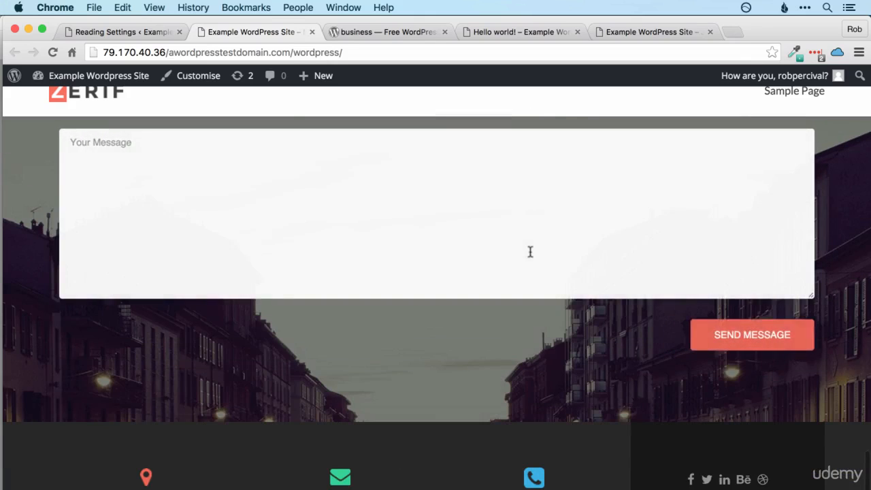
pyautogui.scroll(2, 531, 256)
pyautogui.scroll(-3, 531, 253)
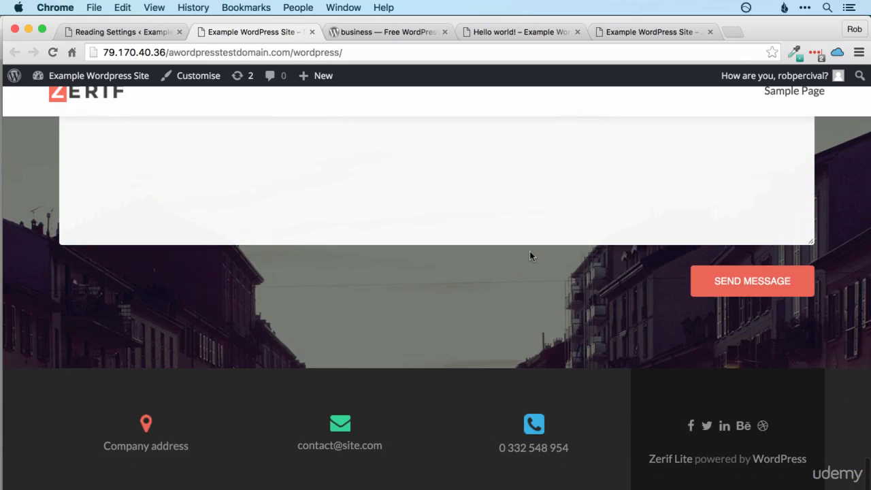
pyautogui.scroll(20, 531, 256)
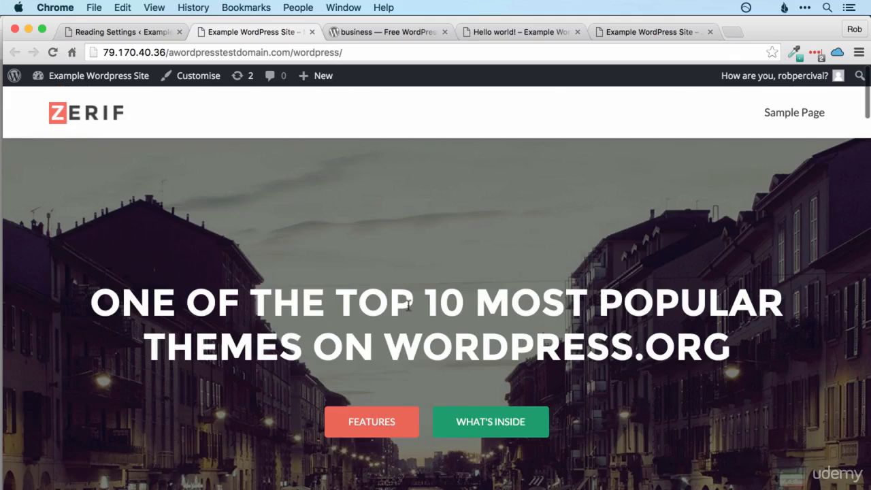
pyautogui.scroll(-10, 408, 306)
pyautogui.scroll(1, 409, 310)
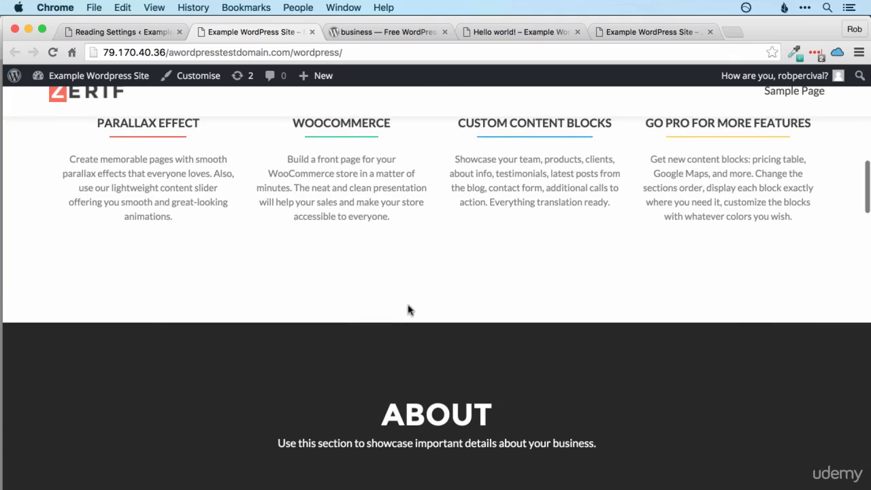
# Step: Return to the site's admin, install the Pirate Forms plugin from Zerif Lite's required actions, and activate it
pyautogui.click(123, 32)
pyautogui.scroll(10, 354, 197)
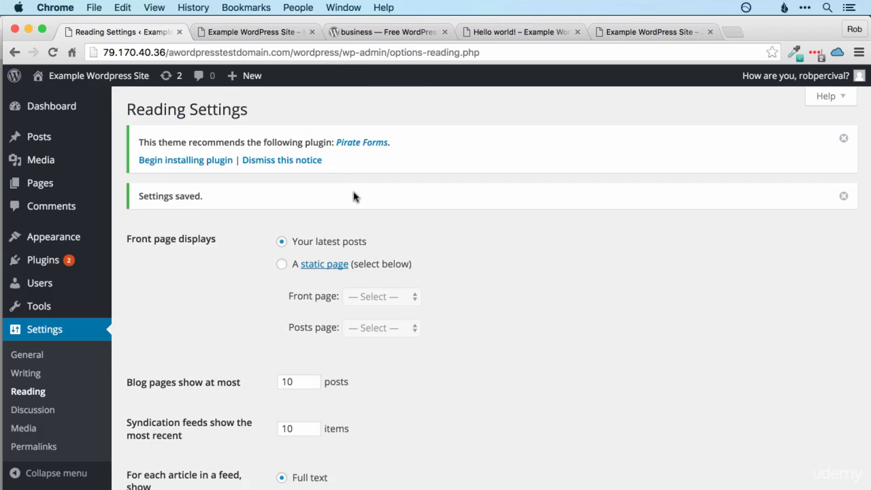
pyautogui.moveTo(70, 248)
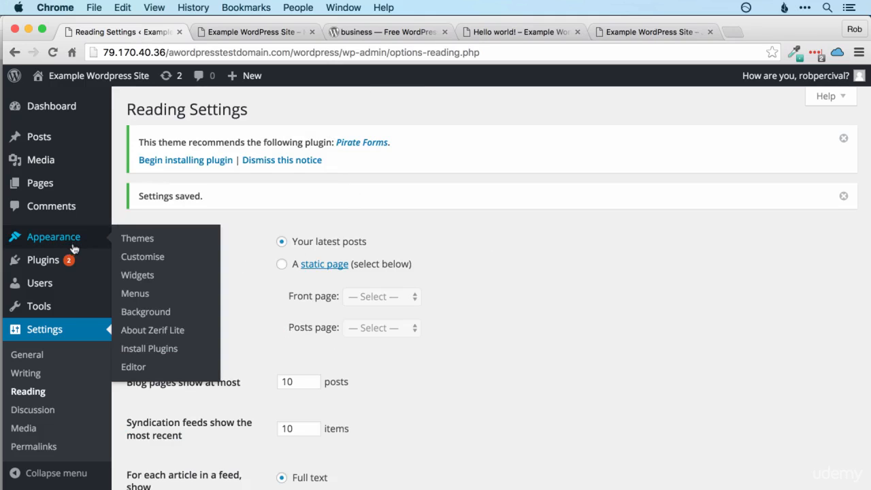
pyautogui.click(156, 333)
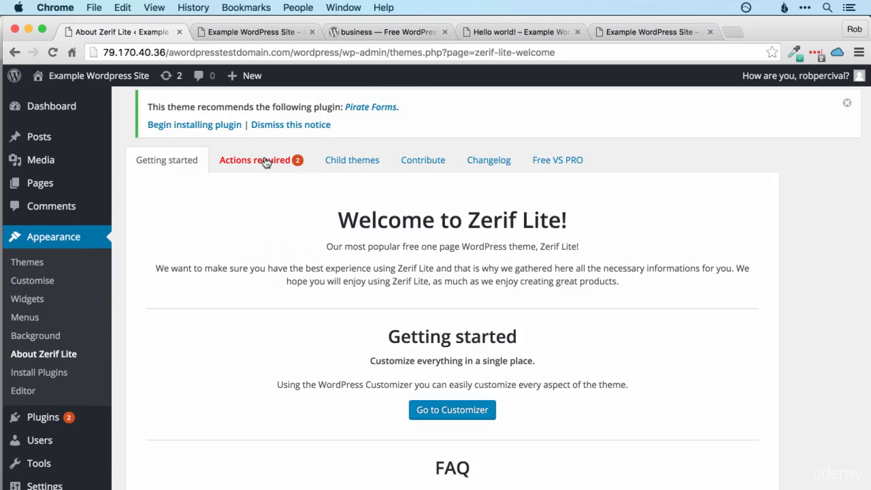
pyautogui.click(263, 161)
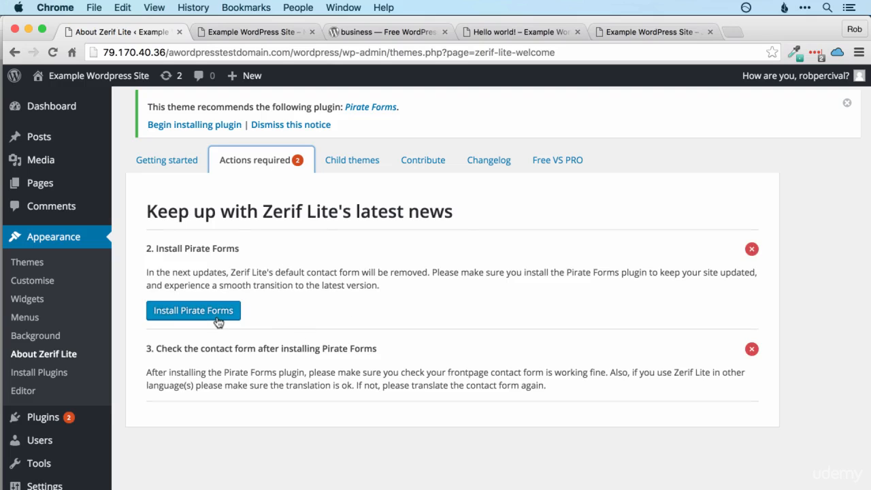
pyautogui.click(193, 311)
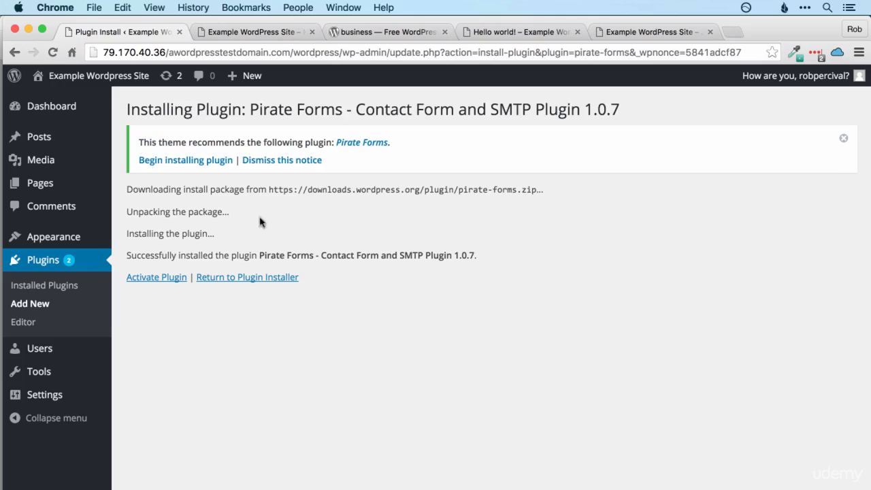
pyautogui.click(157, 278)
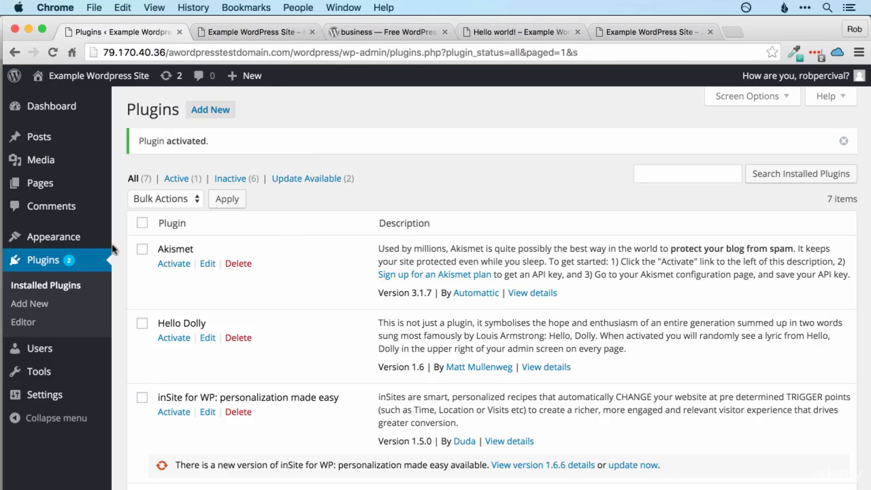
# Step: Reopen the About Zerif Lite page and check which required actions are still outstanding
pyautogui.moveTo(66, 240)
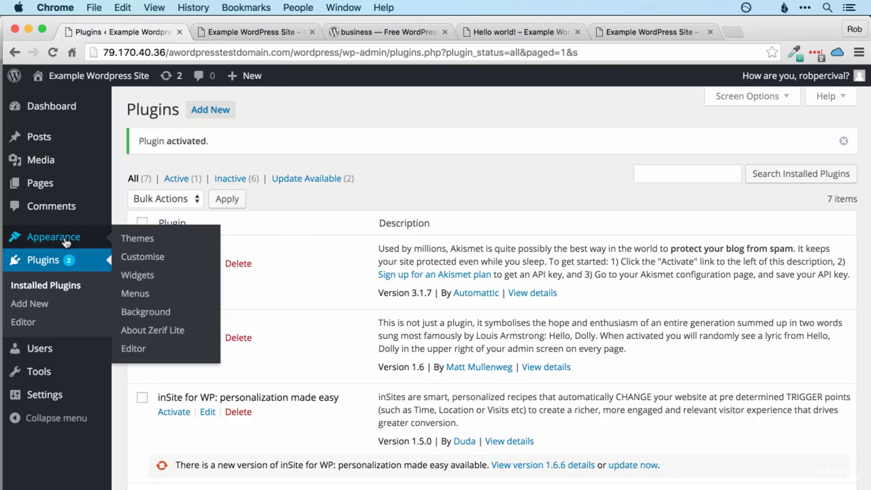
pyautogui.click(161, 332)
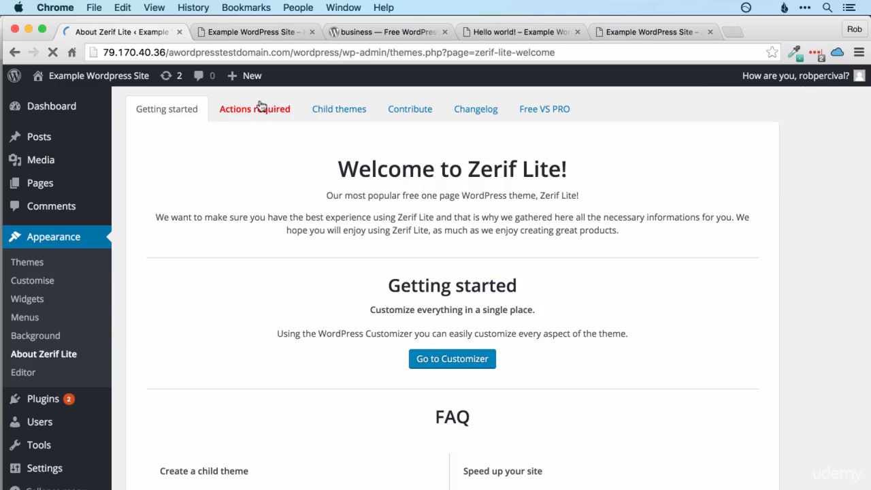
pyautogui.click(265, 112)
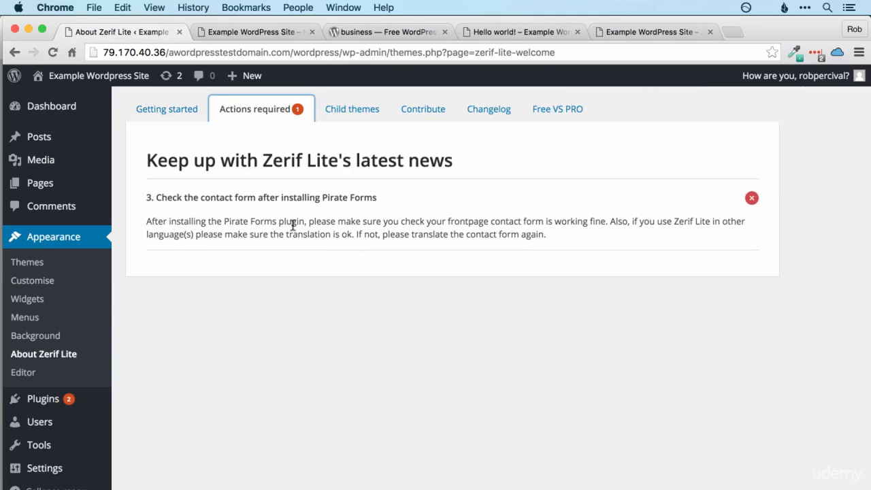
# Step: Reload the live site and inspect the "Get in touch" contact form near the end of the page
pyautogui.click(236, 36)
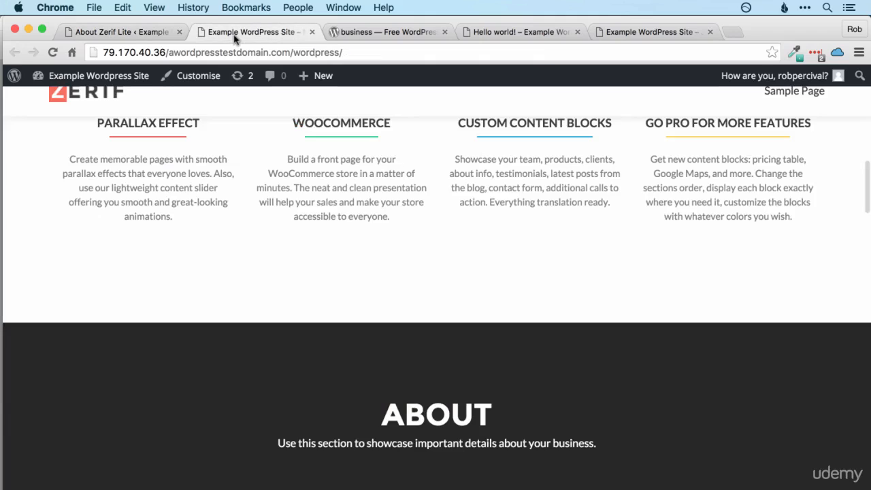
pyautogui.press('super+r')
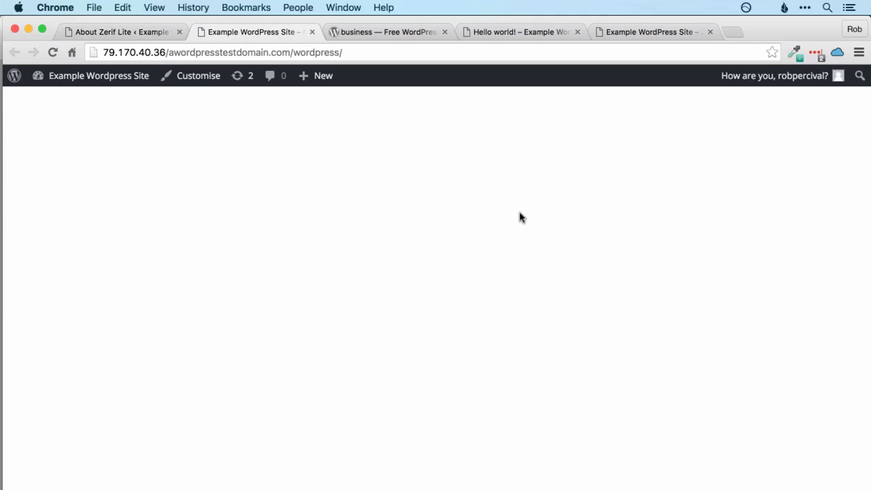
pyautogui.scroll(-10, 588, 244)
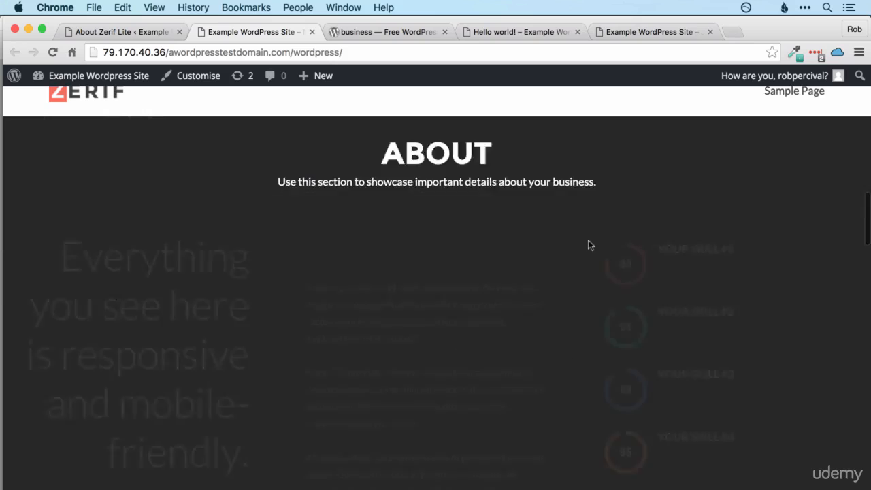
pyautogui.scroll(-15, 588, 242)
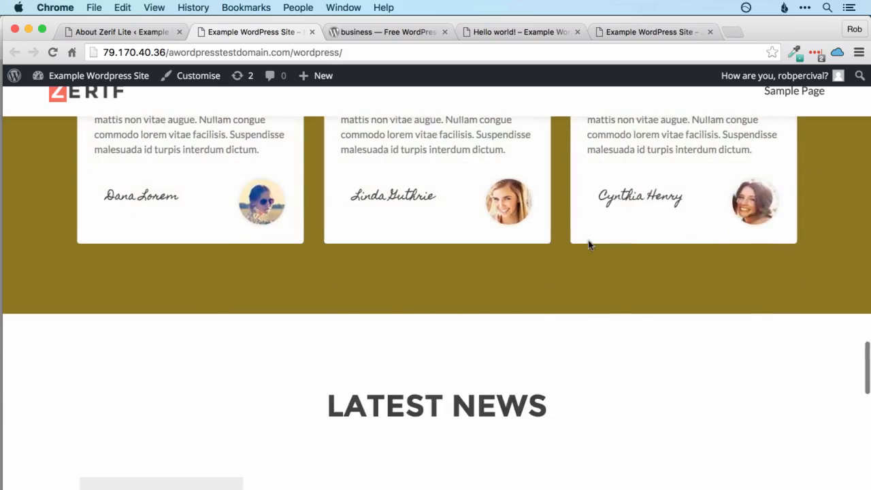
pyautogui.scroll(-10, 590, 244)
pyautogui.scroll(5, 587, 241)
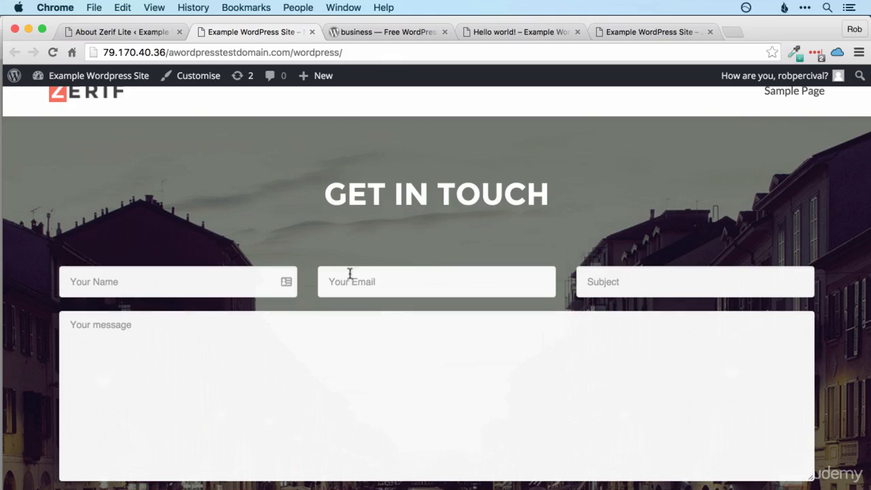
# Step: Open the Pirate Forms settings in the admin, review the [pirate_forms] shortcode instructions, and bring up the form processing options
pyautogui.click(154, 34)
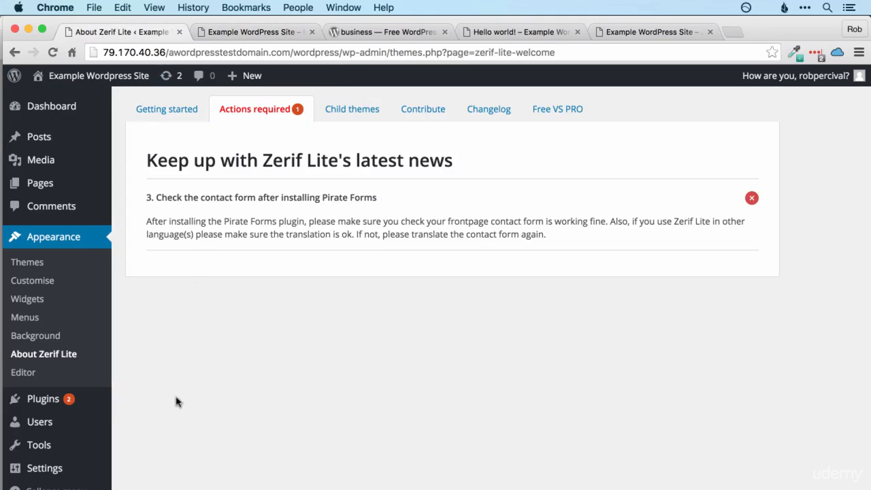
pyautogui.moveTo(58, 479)
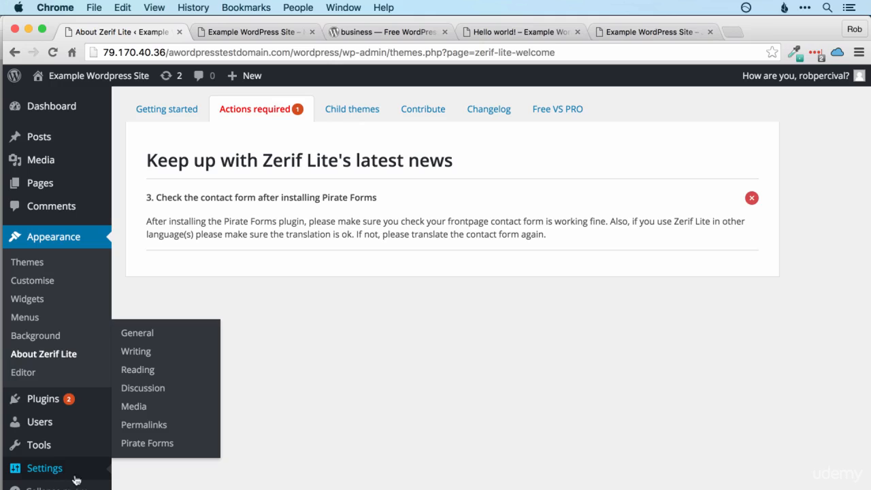
pyautogui.click(147, 443)
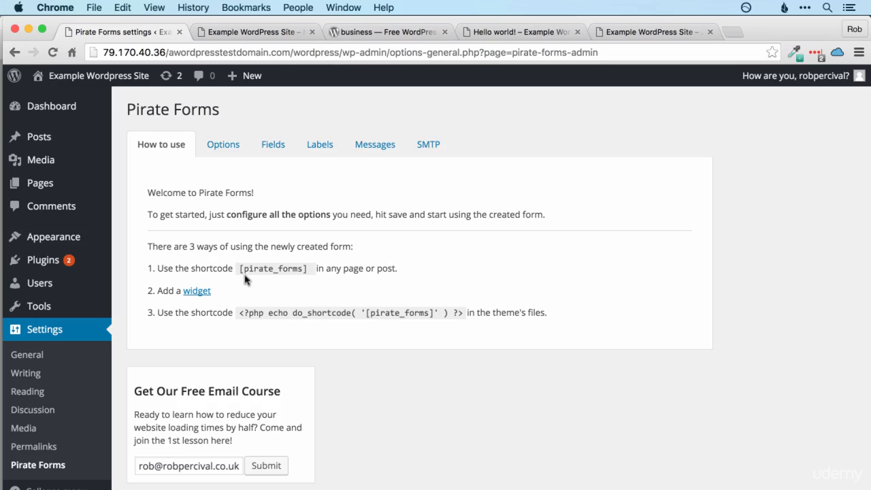
pyautogui.moveTo(240, 272); pyautogui.dragTo(310, 270)
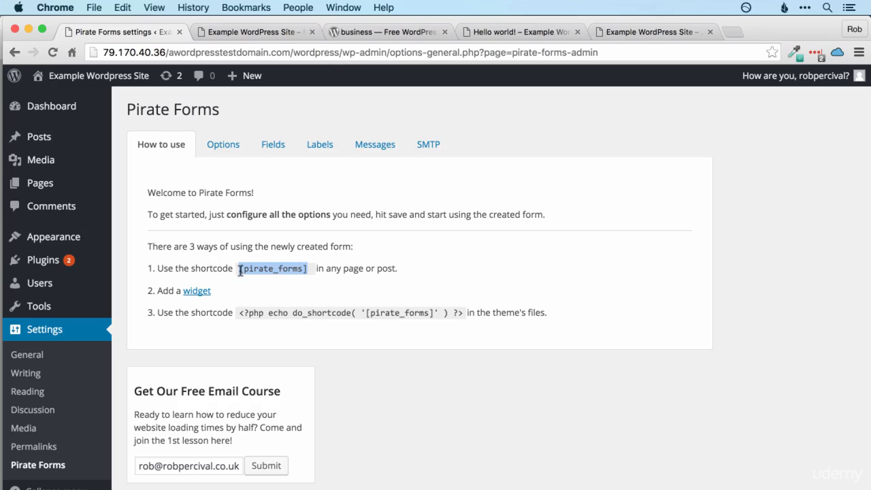
pyautogui.moveTo(244, 271); pyautogui.dragTo(303, 268)
pyautogui.click(224, 145)
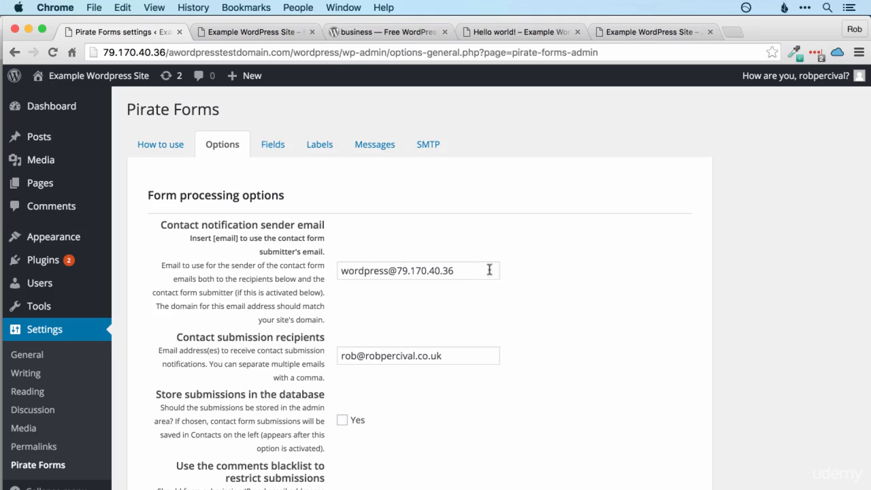
# Step: Review the Pirate Forms processing options, followed by its field, label, message and SMTP settings
pyautogui.scroll(-4, 554, 274)
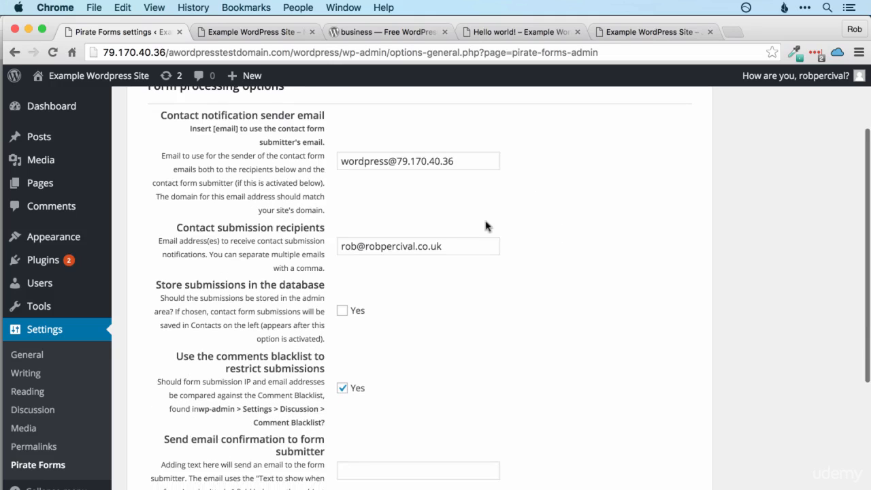
pyautogui.scroll(-3, 569, 256)
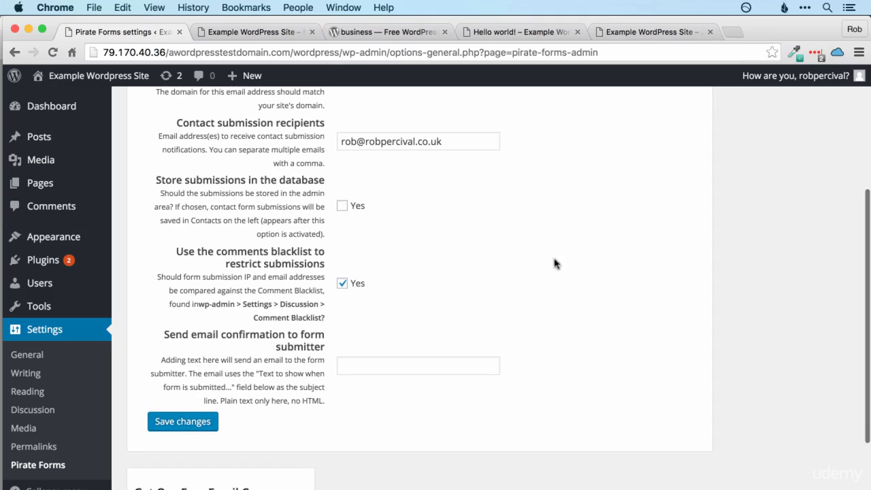
pyautogui.scroll(8, 533, 284)
pyautogui.click(265, 145)
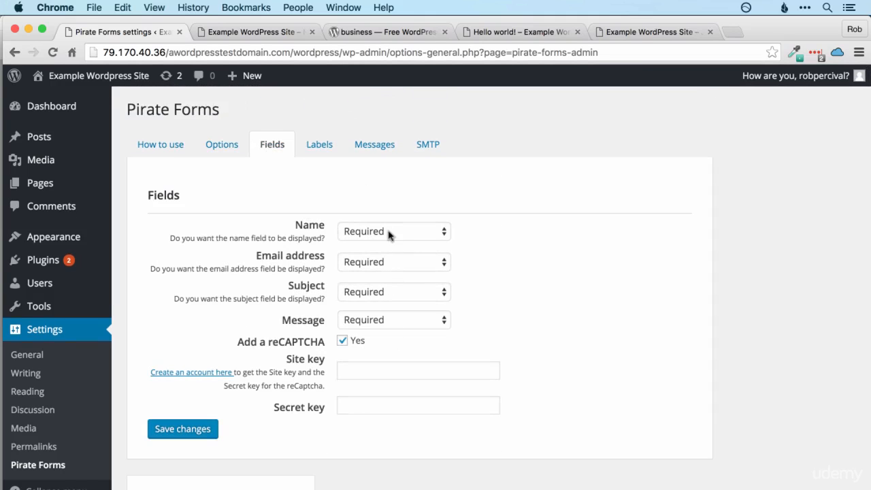
pyautogui.click(320, 146)
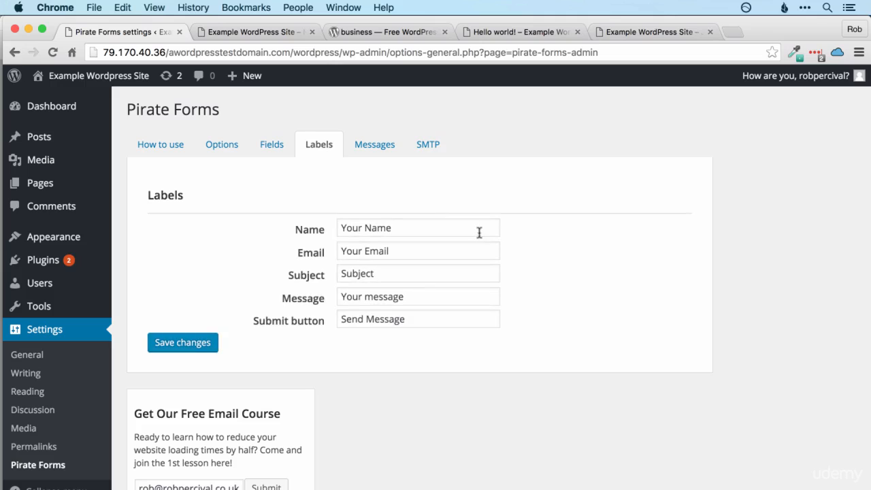
pyautogui.click(374, 146)
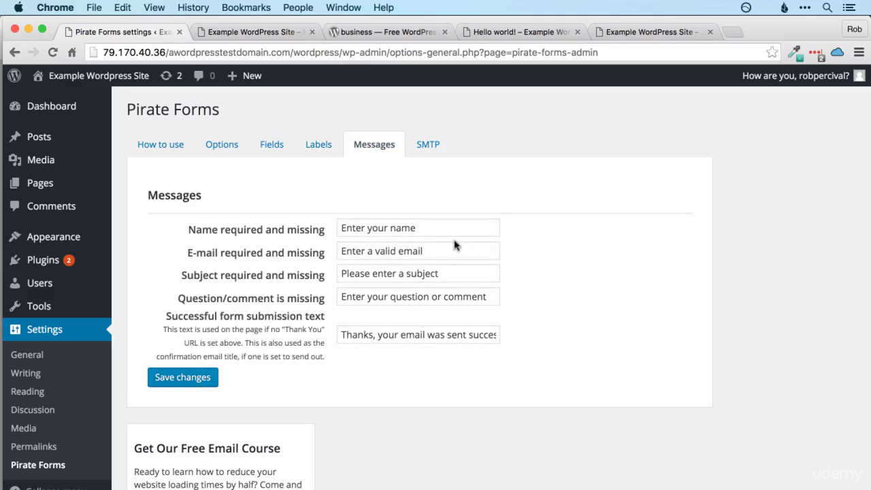
pyautogui.click(434, 151)
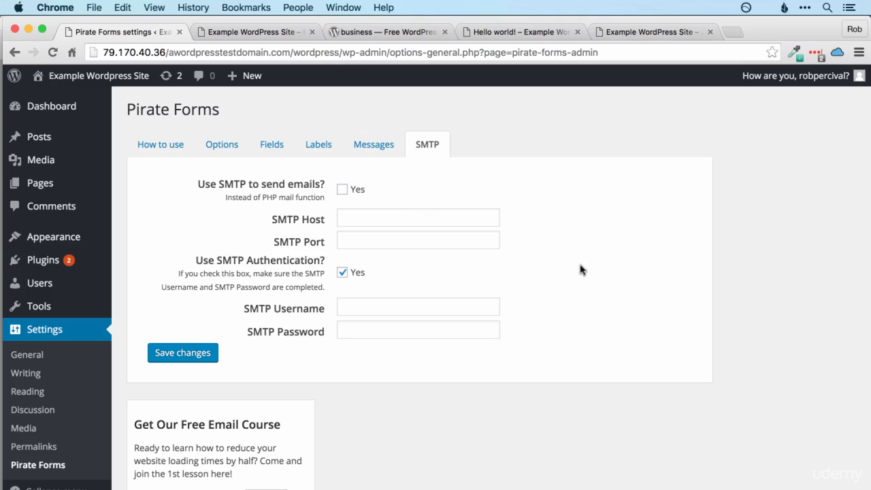
pyautogui.scroll(-2, 579, 268)
pyautogui.scroll(2, 580, 268)
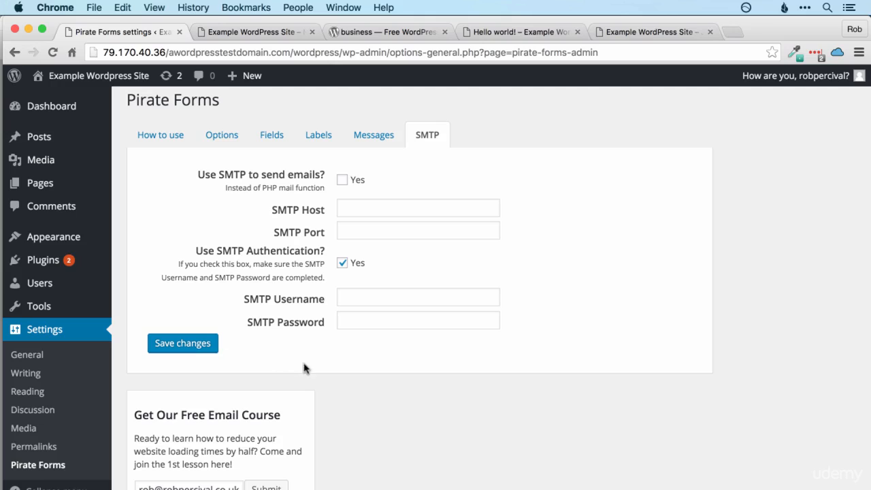
# Step: Open the theme customiser and review the Site Identity options for the logo, site title, tagline and site icon
pyautogui.moveTo(49, 269)
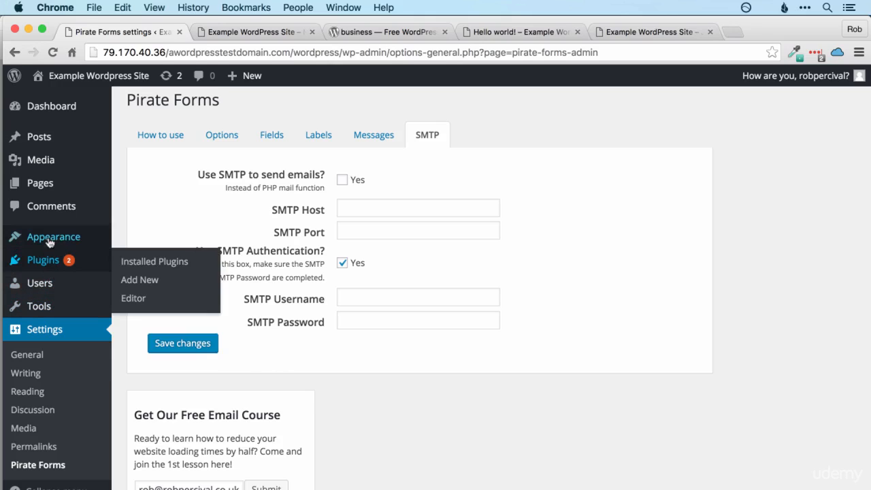
pyautogui.moveTo(23, 237)
pyautogui.click(143, 263)
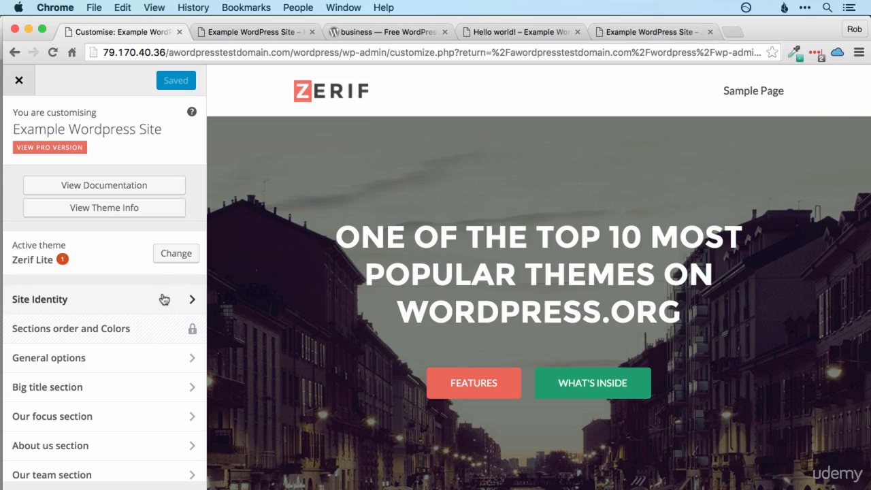
pyautogui.scroll(-3, 144, 243)
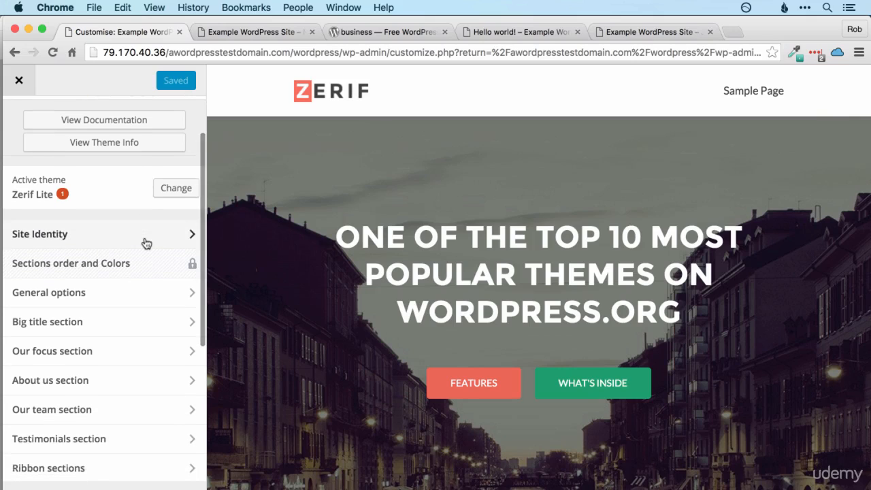
pyautogui.click(145, 243)
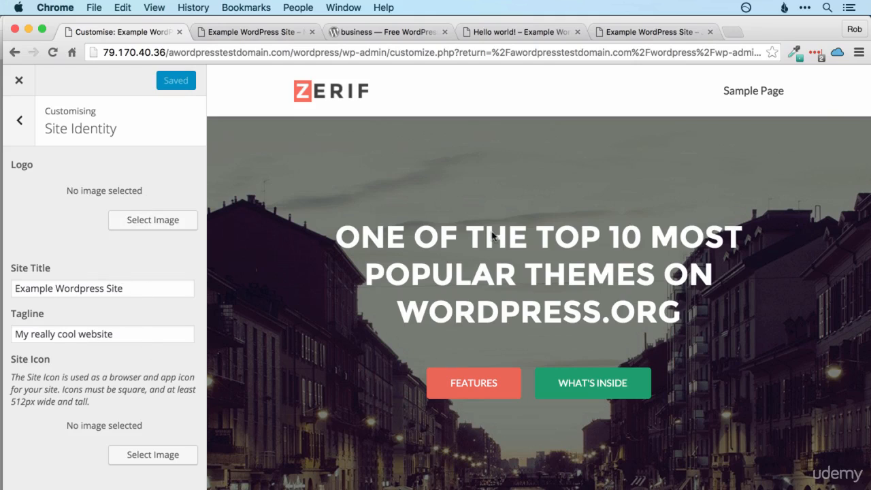
pyautogui.scroll(-2, 156, 418)
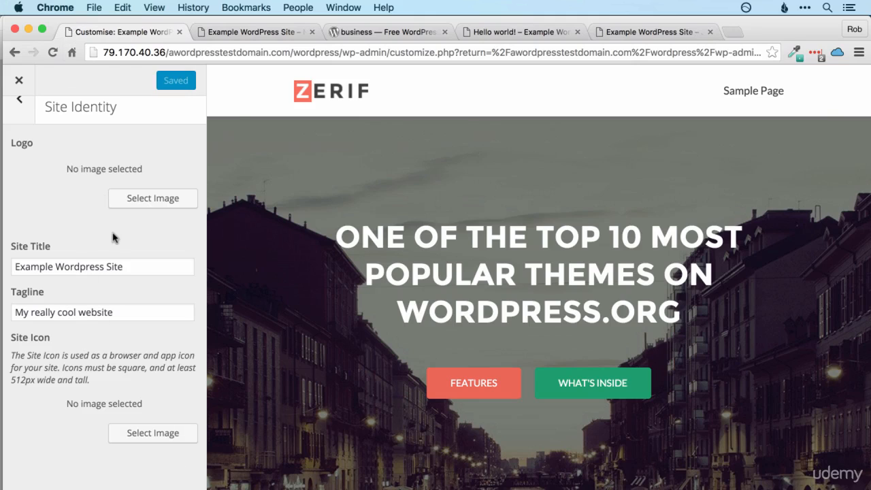
pyautogui.click(20, 102)
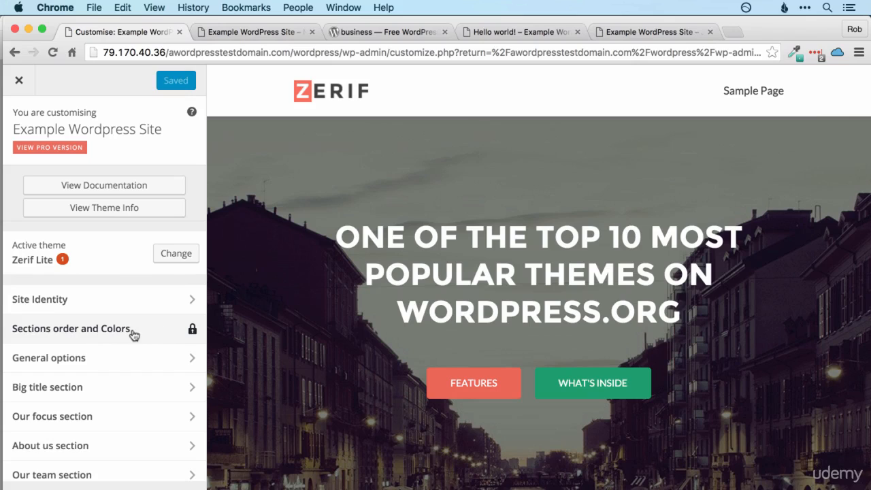
# Step: In the General section of General options, set the Footer Copyright to the site owner's full name and check it in the preview footer
pyautogui.scroll(-2, 140, 316)
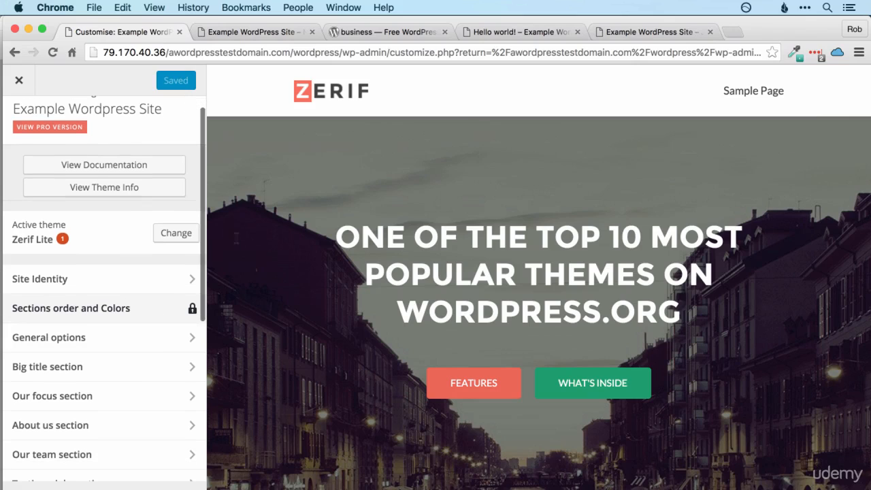
pyautogui.click(132, 348)
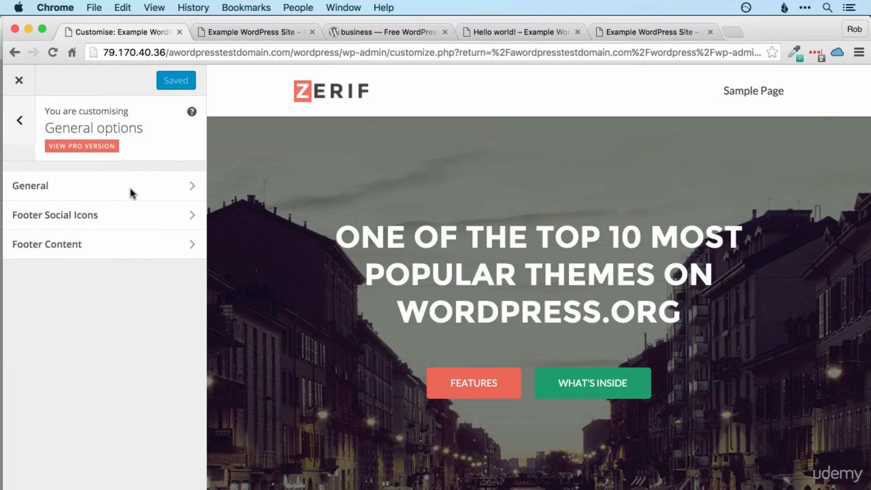
pyautogui.click(131, 193)
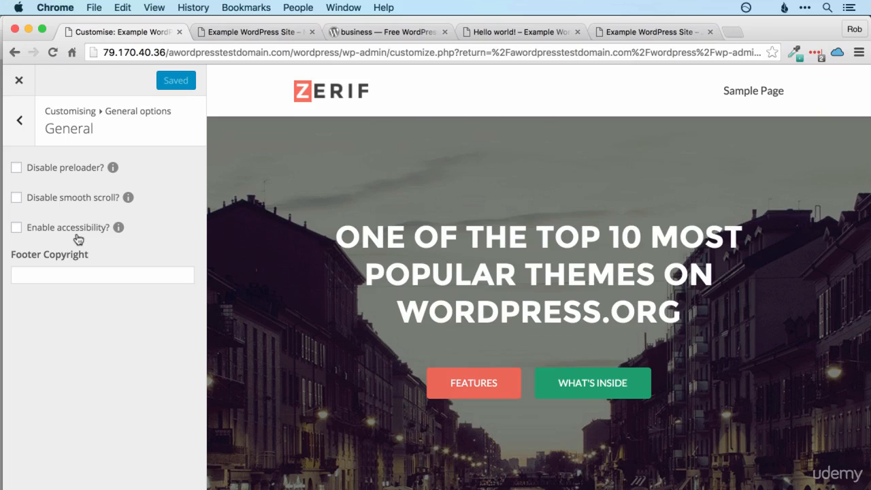
pyautogui.click(115, 275)
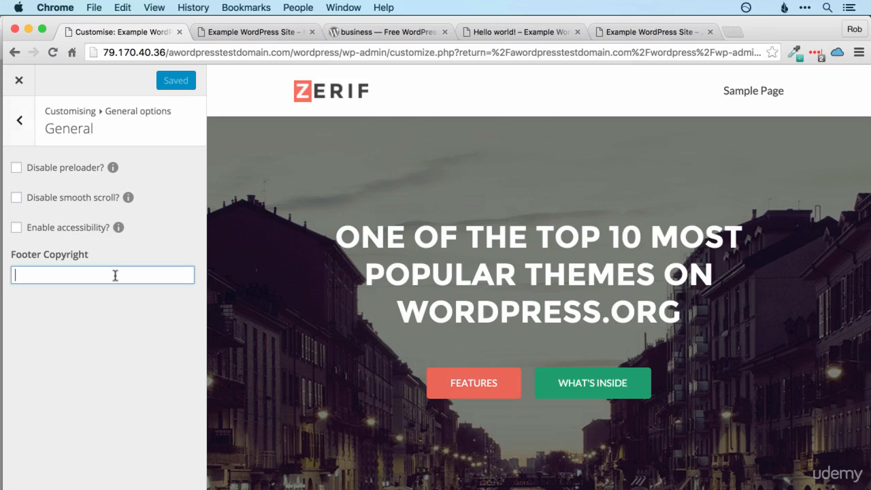
pyautogui.write('Rob Perc')
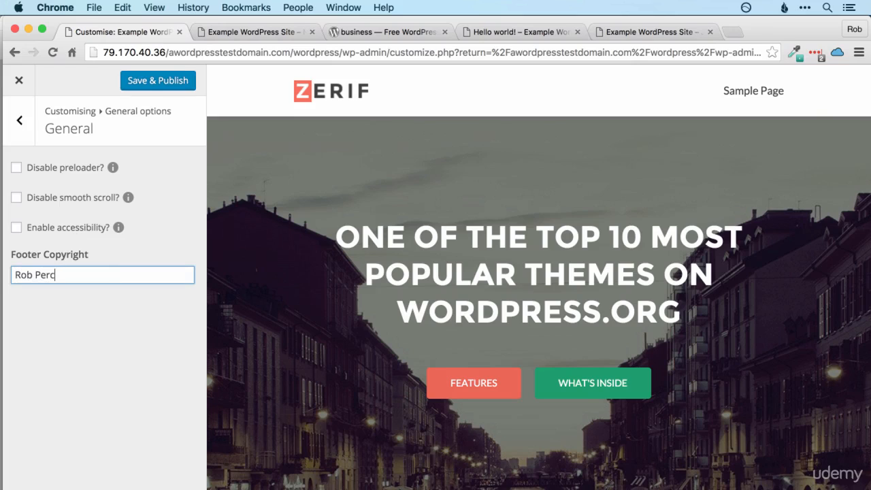
pyautogui.scroll(-15, 475, 313)
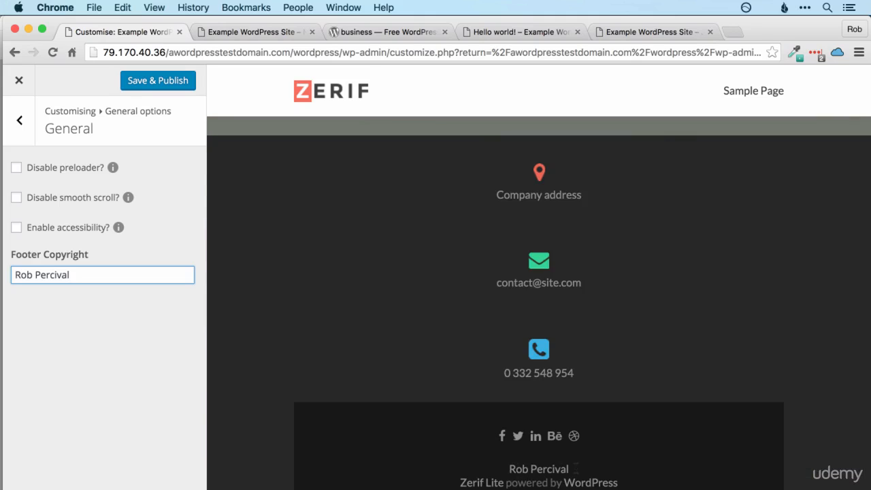
pyautogui.tripleClick(576, 468)
# Step: Insert "&copy;" before the name in the Footer Copyright, check the symbol in the preview, and return to General options
pyautogui.click(83, 276)
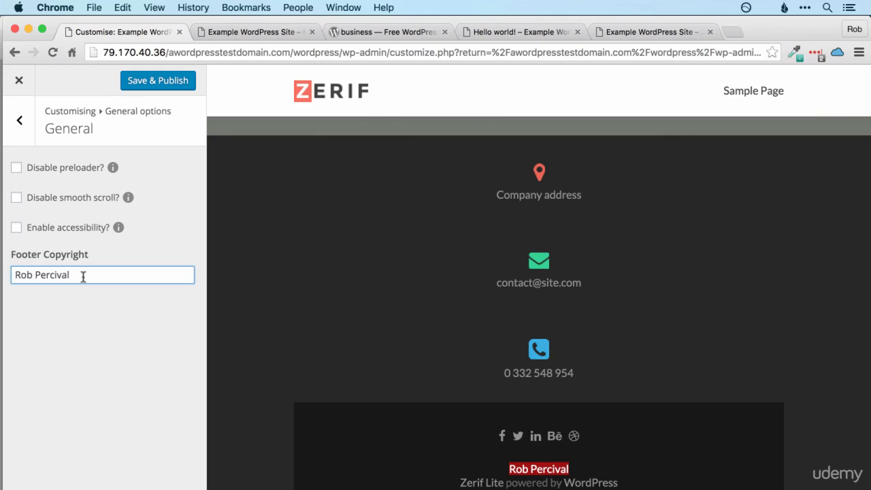
pyautogui.press('super+Left')
pyautogui.write('&copy;')
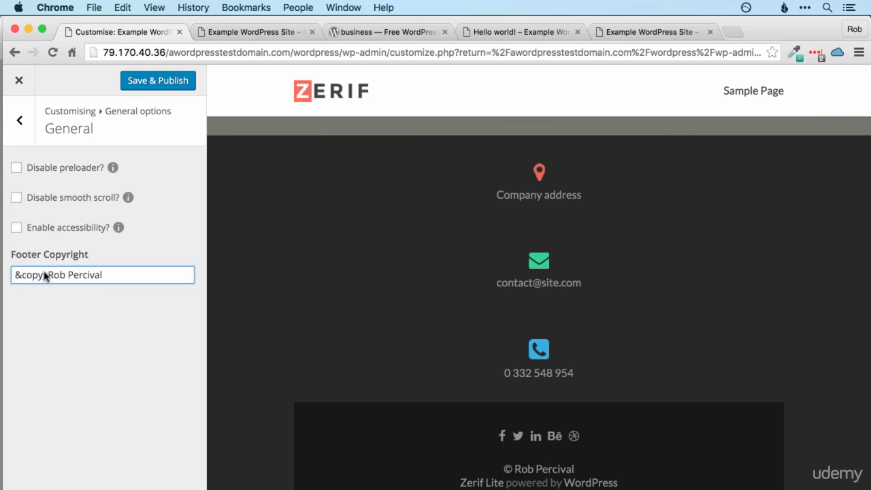
pyautogui.doubleClick(510, 472)
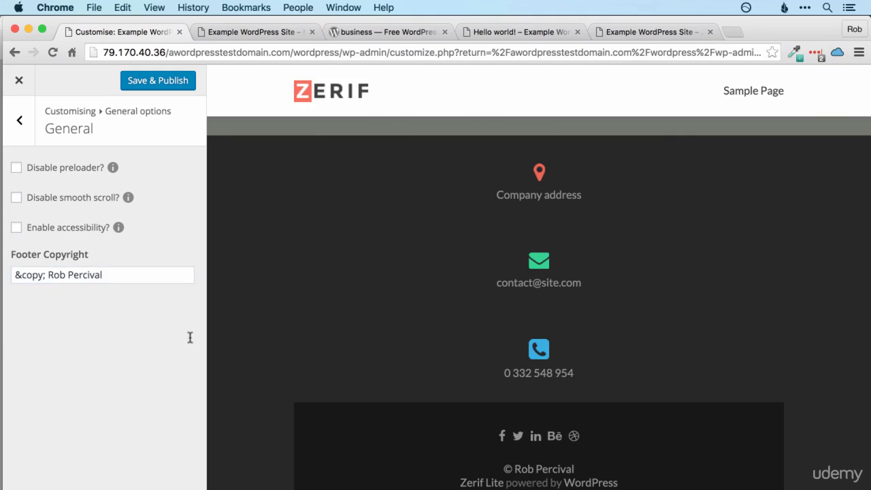
pyautogui.click(21, 119)
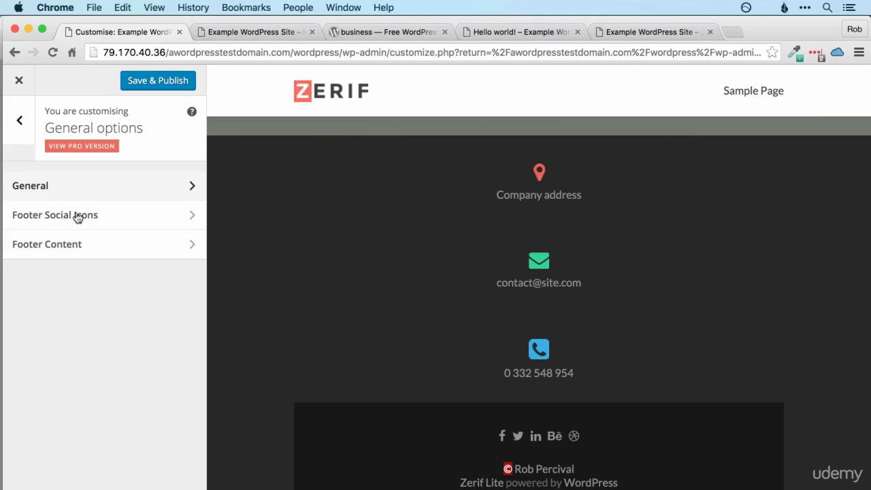
# Step: Clear the Dribbble link in Footer Social Icons to remove its icon from the footer, and return to General options
pyautogui.click(77, 215)
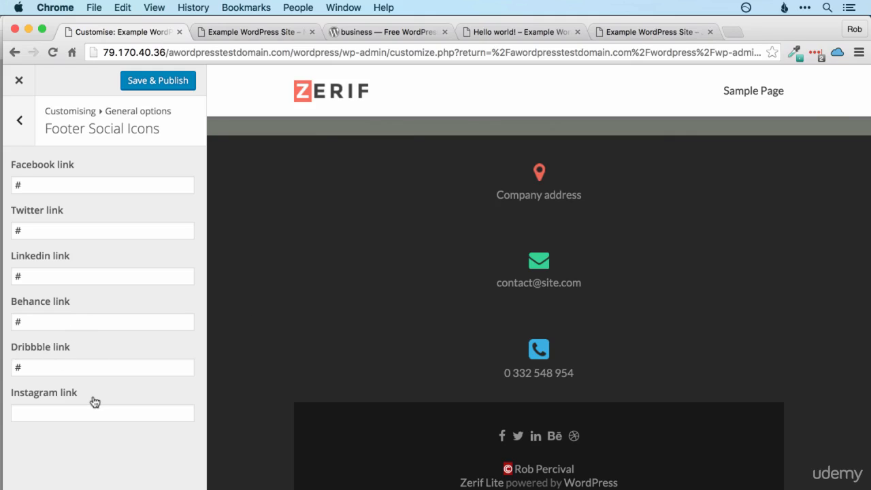
pyautogui.click(81, 366)
pyautogui.press('BackSpace')
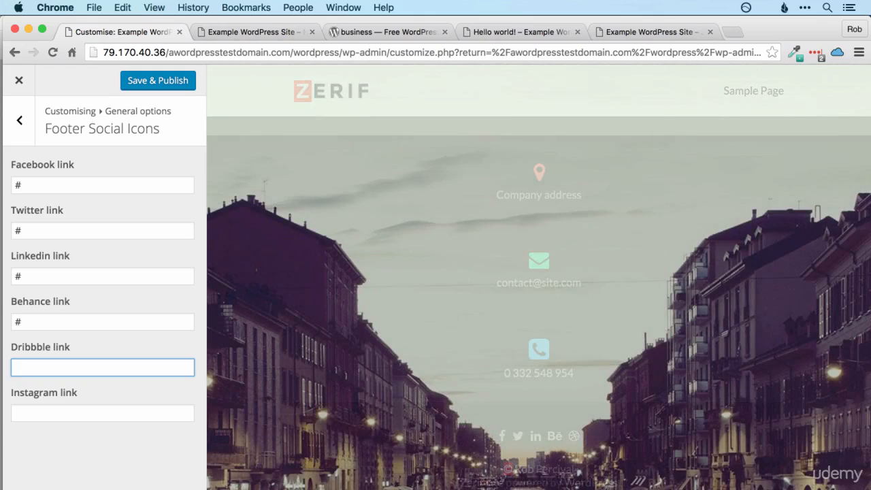
pyautogui.click(573, 435)
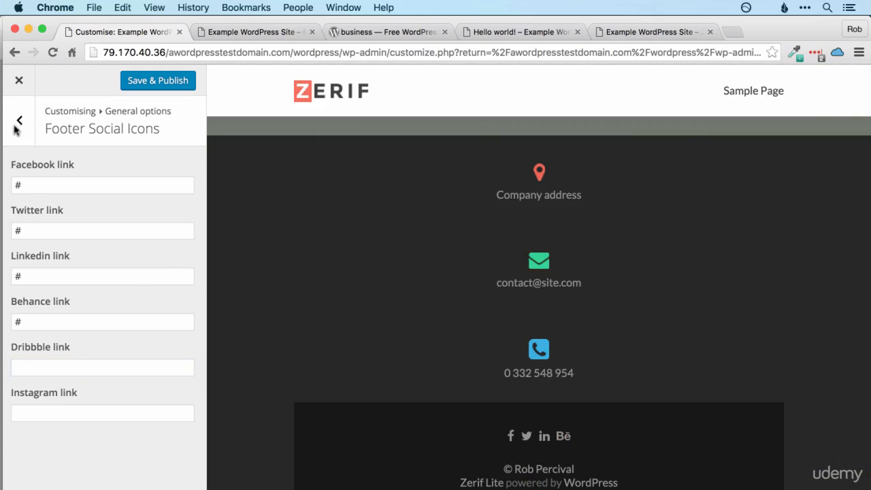
pyautogui.click(17, 122)
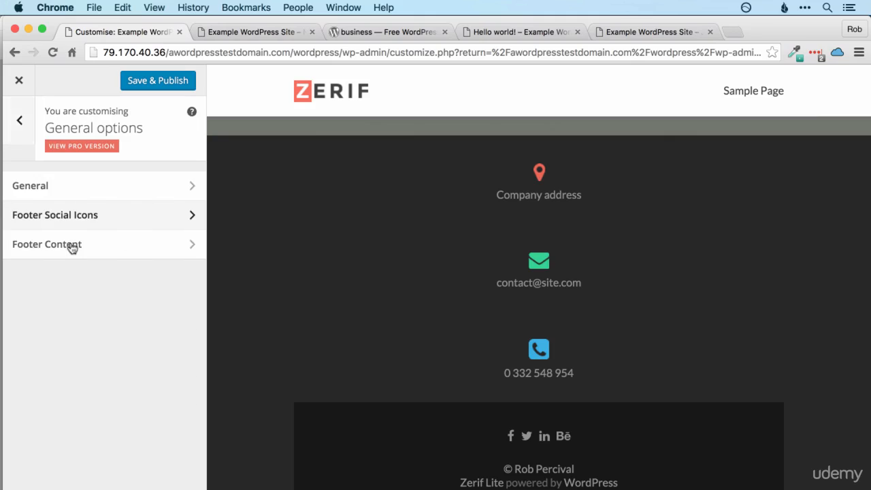
# Step: Review the Footer Content address, email and phone number settings, including the tel: link markup, and return to the main customiser list
pyautogui.click(70, 246)
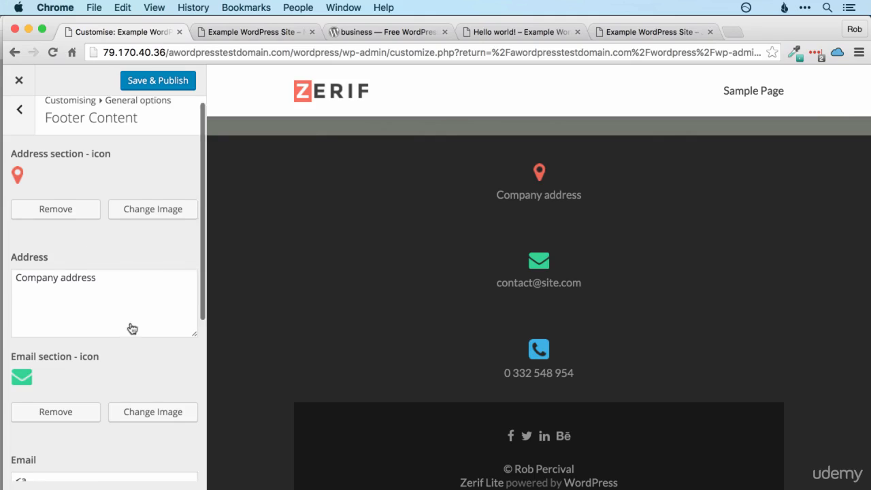
pyautogui.scroll(-3, 130, 326)
pyautogui.scroll(-6, 130, 350)
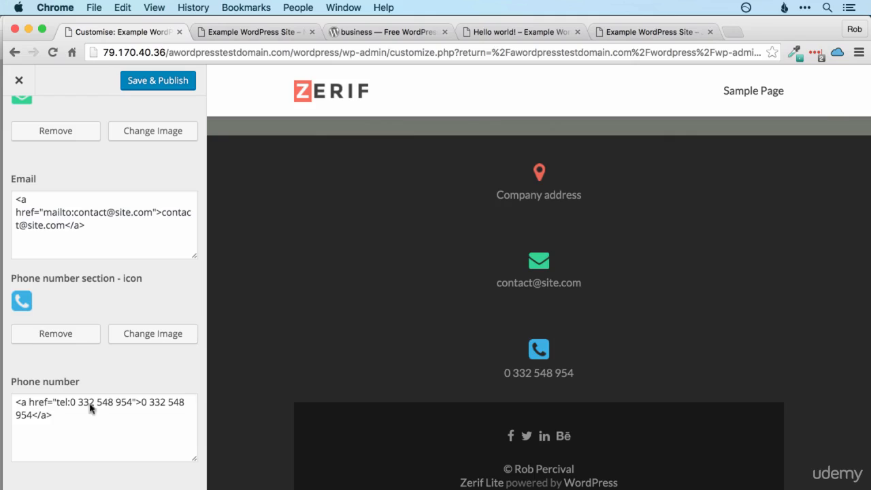
pyautogui.moveTo(28, 403); pyautogui.dragTo(116, 403)
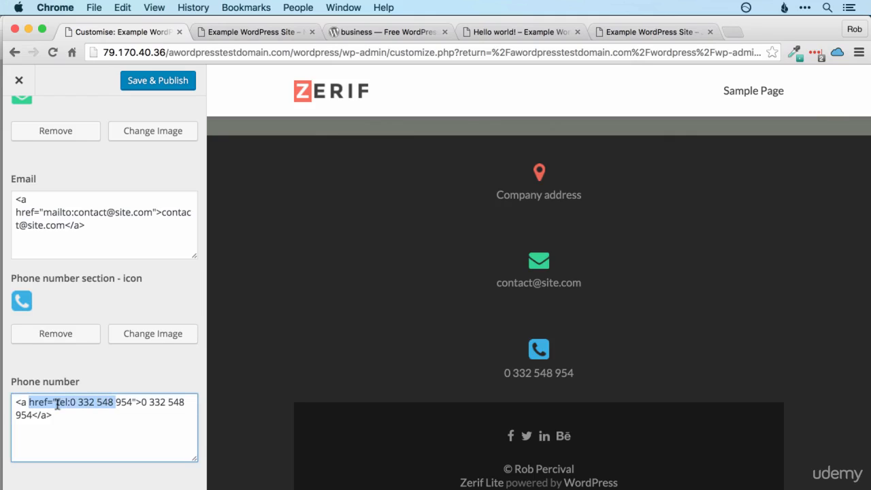
pyautogui.click(74, 404)
pyautogui.moveTo(56, 403); pyautogui.dragTo(75, 404)
pyautogui.click(76, 404)
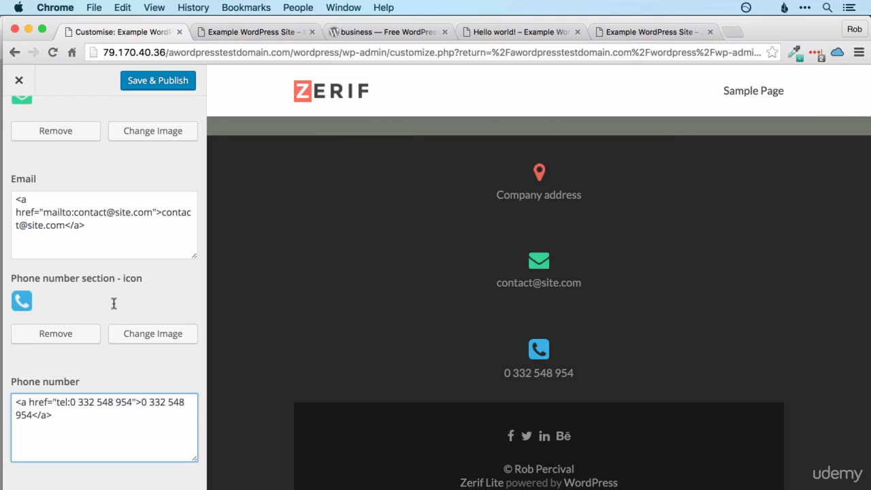
pyautogui.scroll(5, 21, 136)
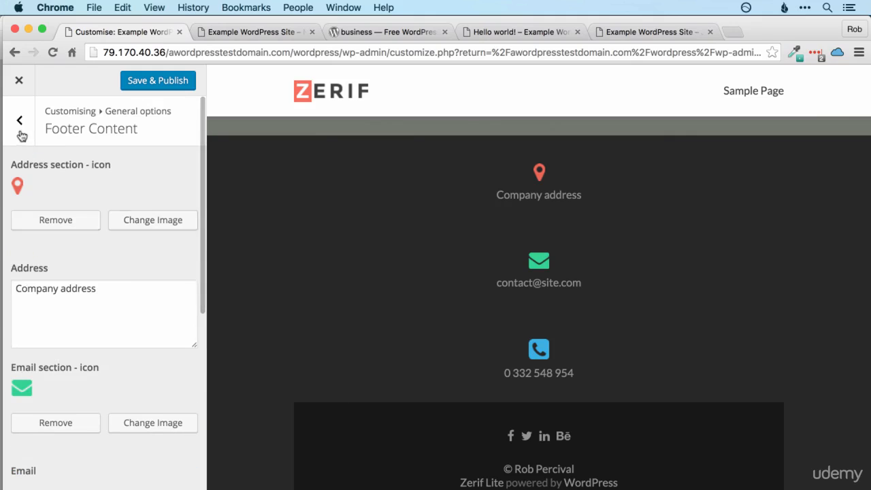
pyautogui.click(19, 124)
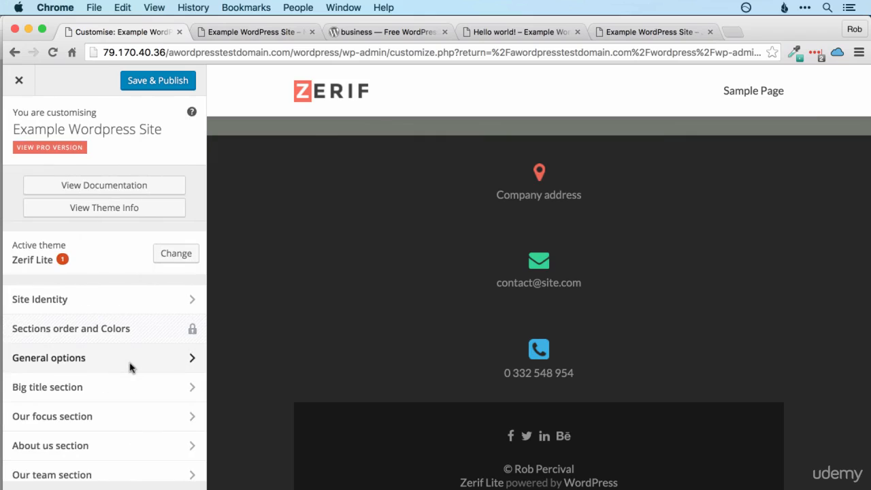
# Step: In the Big title section's main content, set the Title to "This is my cool website"
pyautogui.scroll(-5, 118, 249)
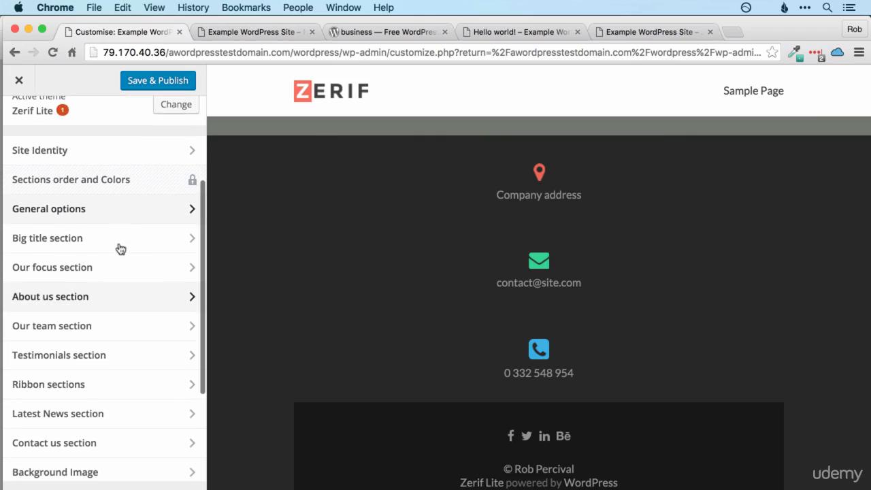
pyautogui.click(181, 235)
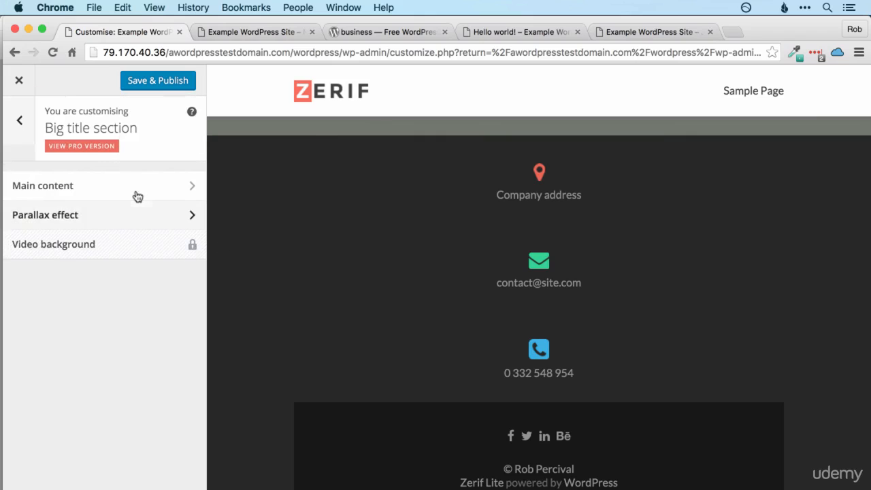
pyautogui.click(65, 190)
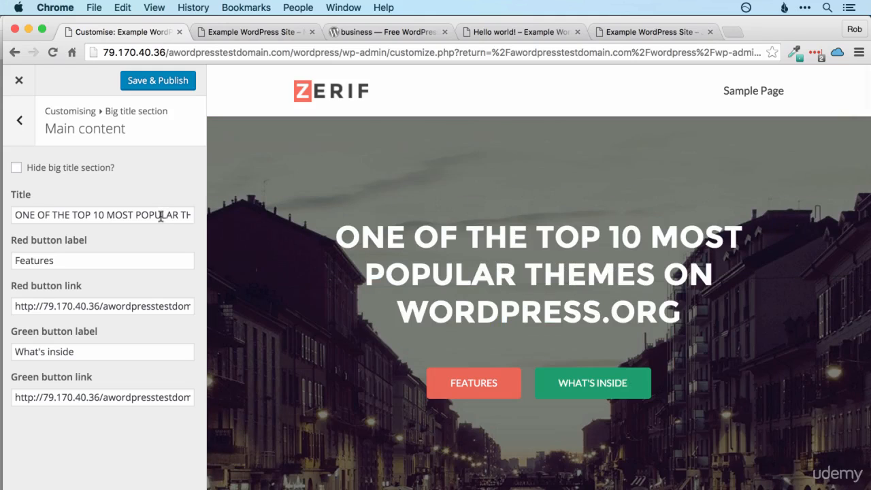
pyautogui.tripleClick(161, 215)
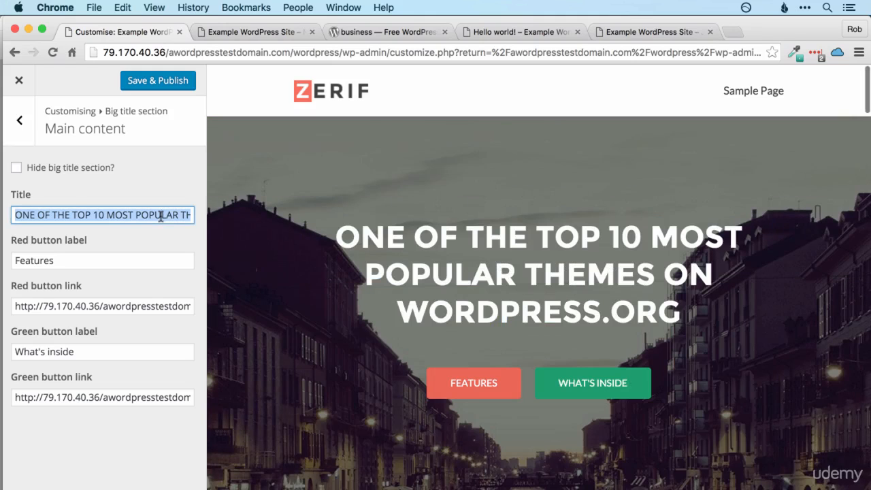
pyautogui.write('This ')
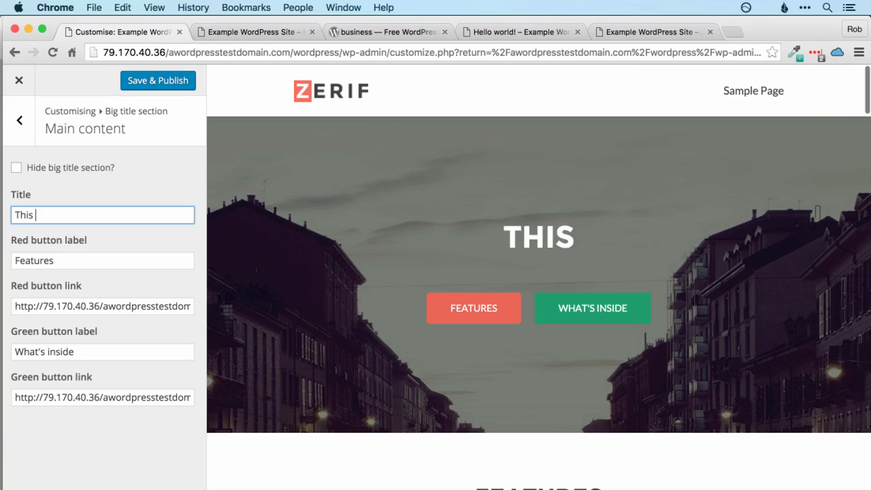
pyautogui.write('is my cool web')
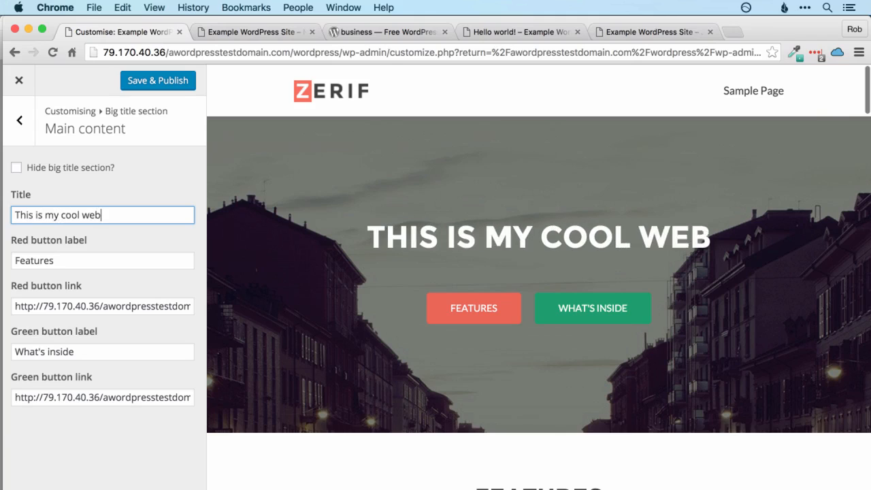
pyautogui.write('sites')
pyautogui.press('BackSpace')
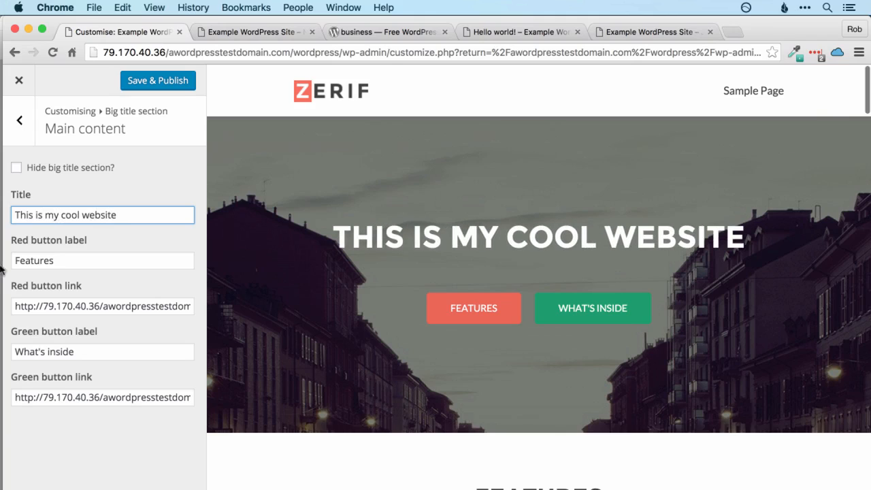
# Step: Set the Big title section's red button label to "Click Me!"
pyautogui.click(66, 262)
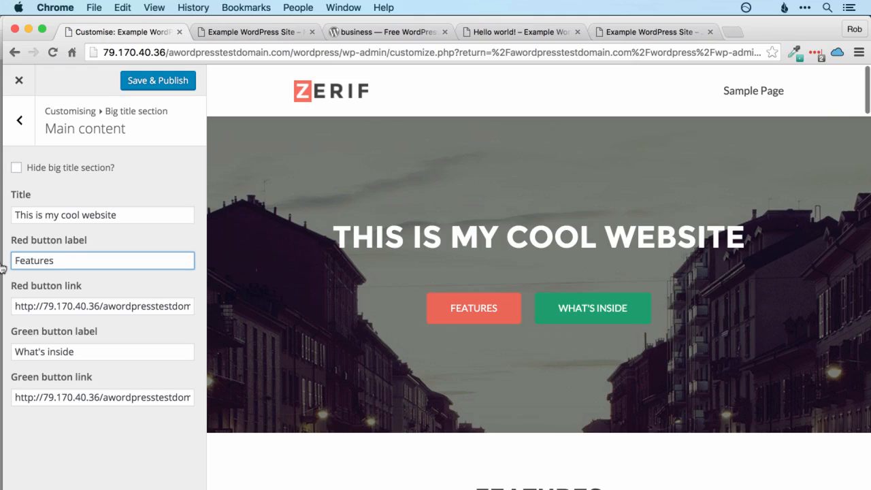
pyautogui.hotkey('shift', 'Left')
pyautogui.hotkey('shift', 'Left')
pyautogui.hotkey('shift', 'Left')
pyautogui.hotkey('shift', 'Left')
pyautogui.hotkey('shift', 'Left')
pyautogui.hotkey('shift', 'Left')
pyautogui.write('Click Me!')
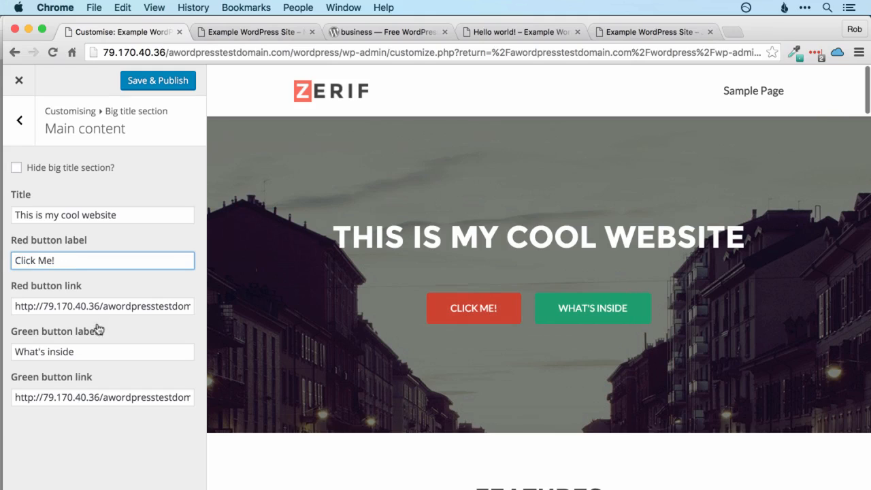
# Step: Set the green button label to "No me!" and return to the Big title section options
pyautogui.press('Tab')
pyautogui.press('Tab')
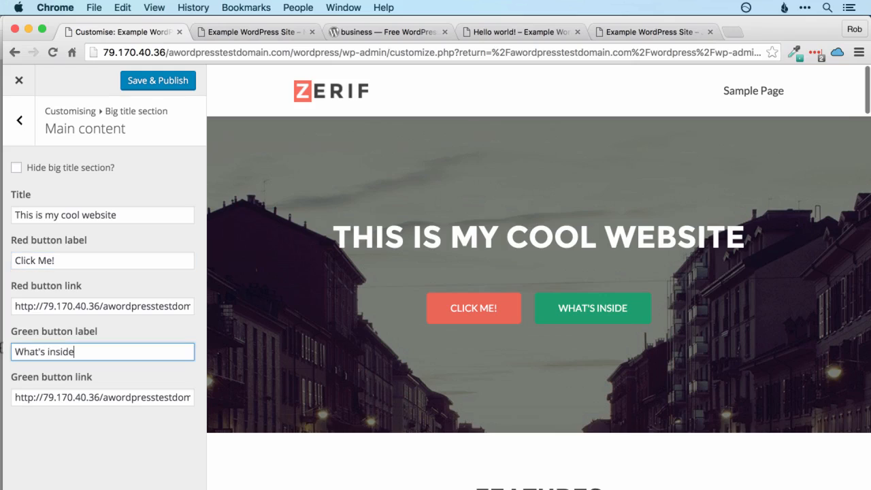
pyautogui.press('BackSpace')
pyautogui.write('N')
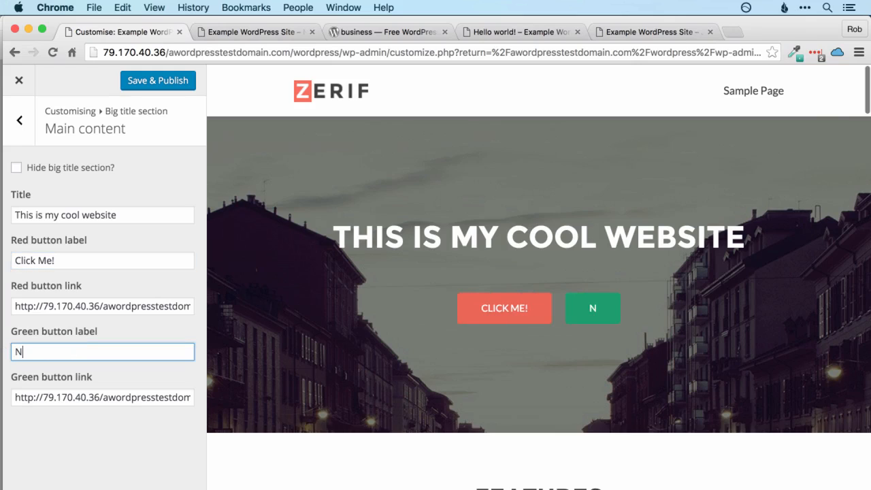
pyautogui.write('o me!')
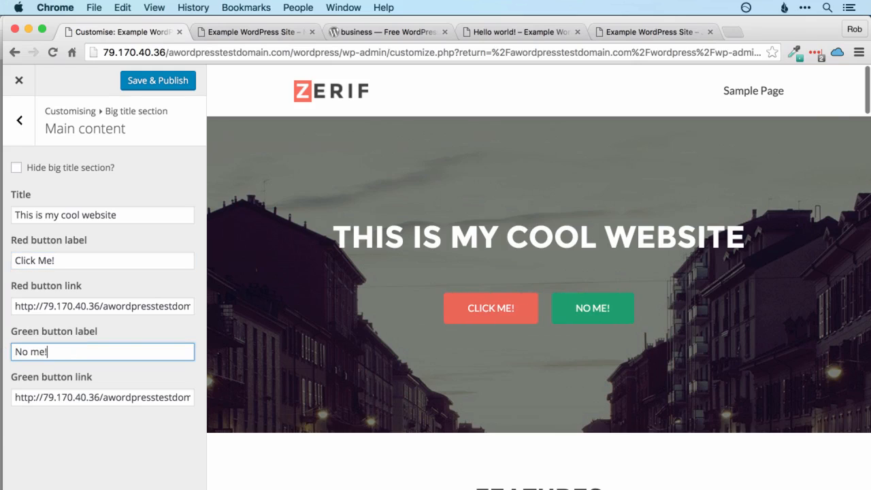
pyautogui.click(67, 307)
pyautogui.click(20, 137)
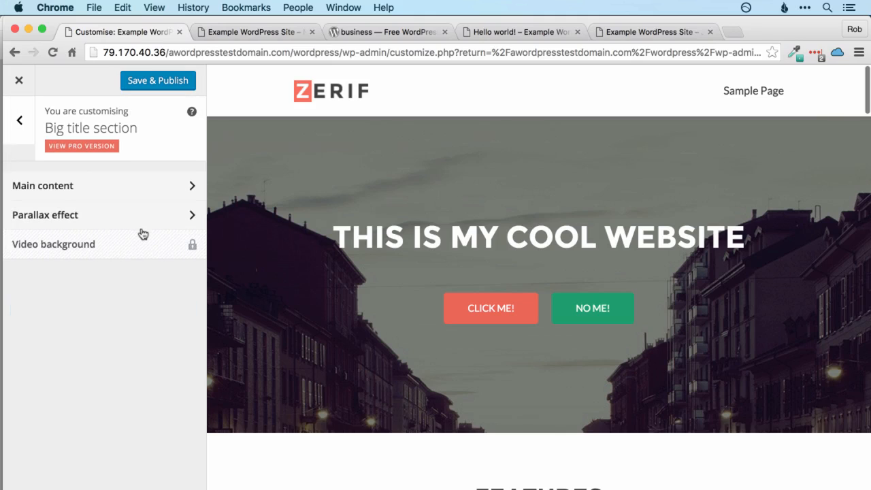
# Step: Review the Parallax effect images and the Video background option of the Big title section, and return to the main customiser list
pyautogui.click(143, 234)
pyautogui.scroll(-2, 171, 237)
pyautogui.scroll(2, 136, 204)
pyautogui.scroll(-4, 88, 102)
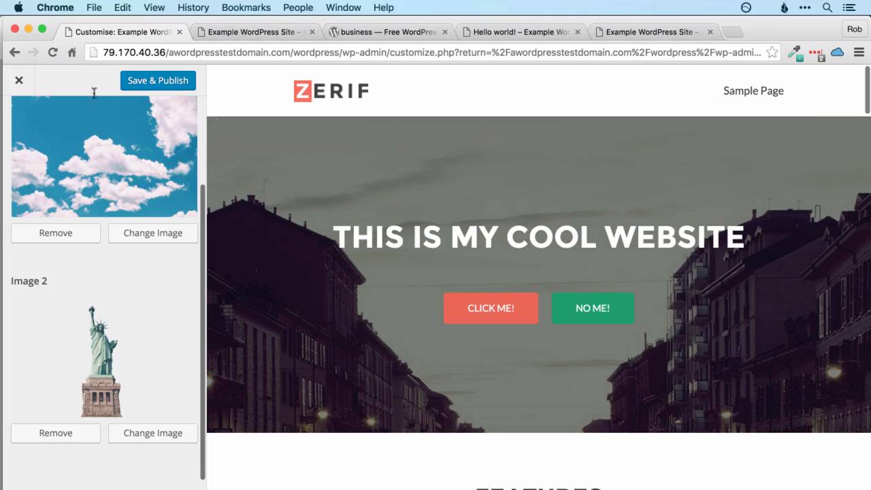
pyautogui.scroll(3, 105, 253)
pyautogui.click(20, 123)
pyautogui.click(103, 252)
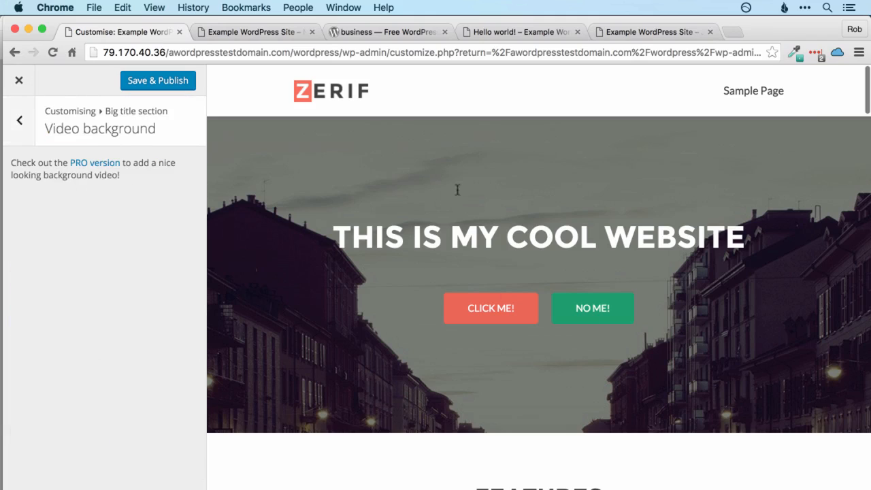
pyautogui.click(23, 119)
pyautogui.click(22, 119)
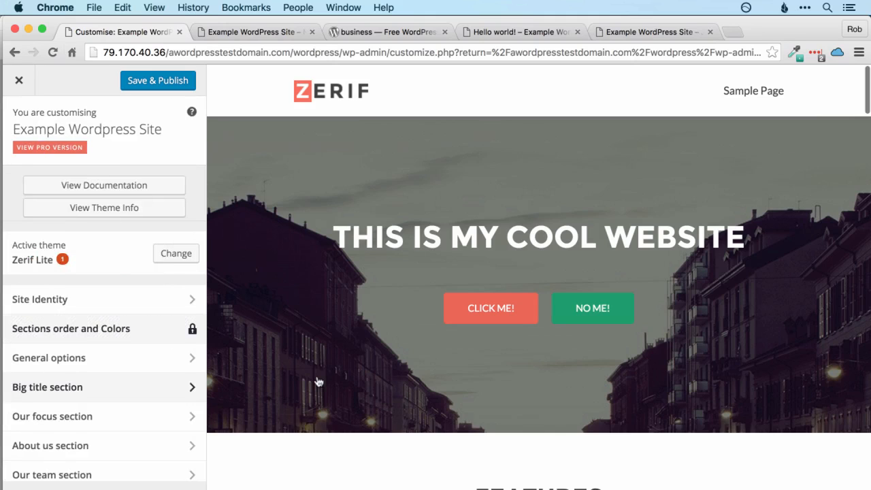
# Step: Locate the Features block in the preview and set the Our focus section's Title to "Why use this website?"
pyautogui.scroll(-7, 317, 376)
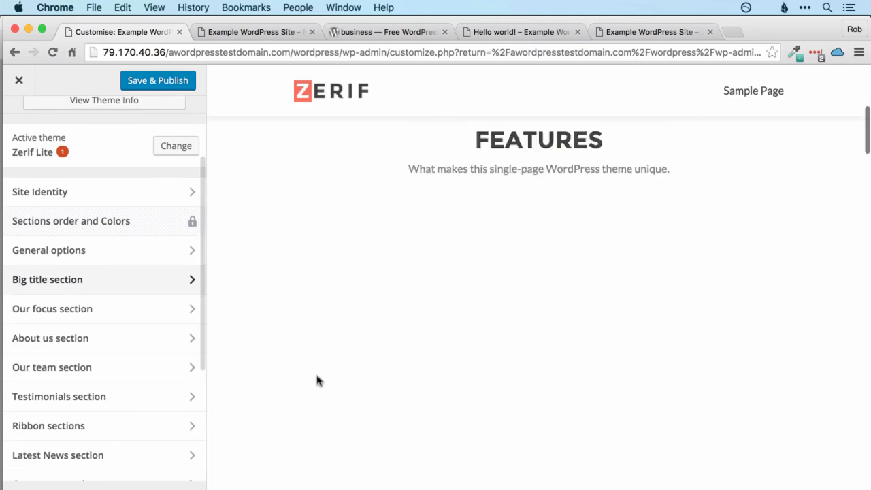
pyautogui.scroll(2, 317, 376)
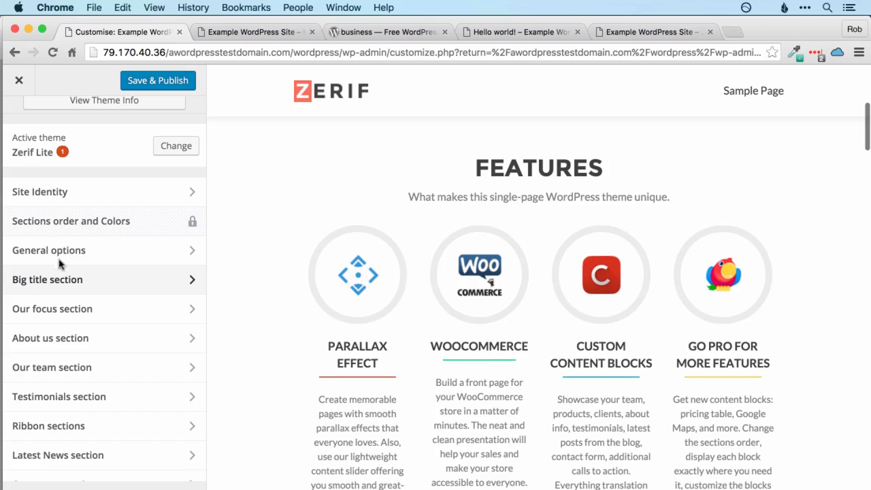
pyautogui.click(69, 310)
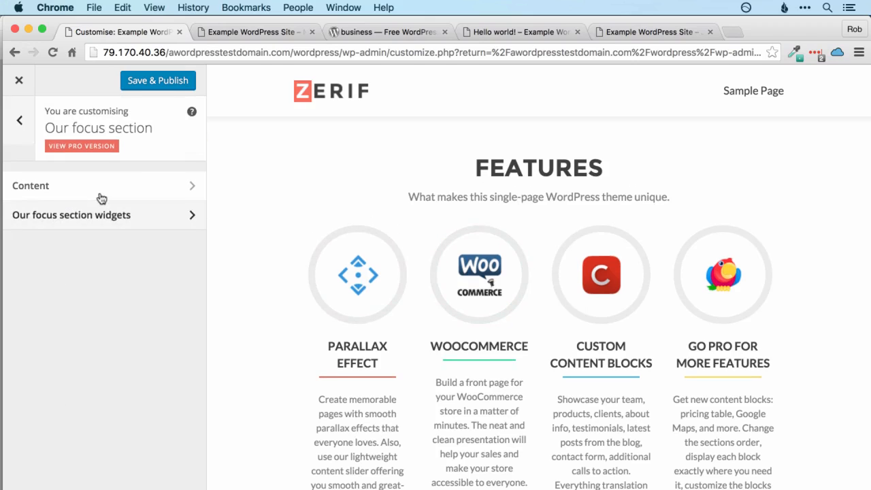
pyautogui.click(99, 197)
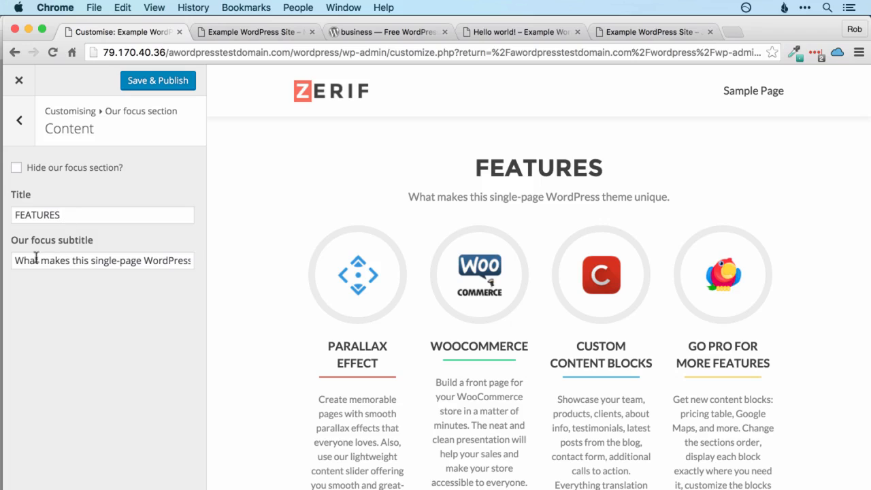
pyautogui.moveTo(200, 266); pyautogui.dragTo(113, 202)
pyautogui.moveTo(1, 220); pyautogui.dragTo(40, 257)
pyautogui.moveTo(83, 216); pyautogui.dragTo(2, 215)
pyautogui.write('Why ')
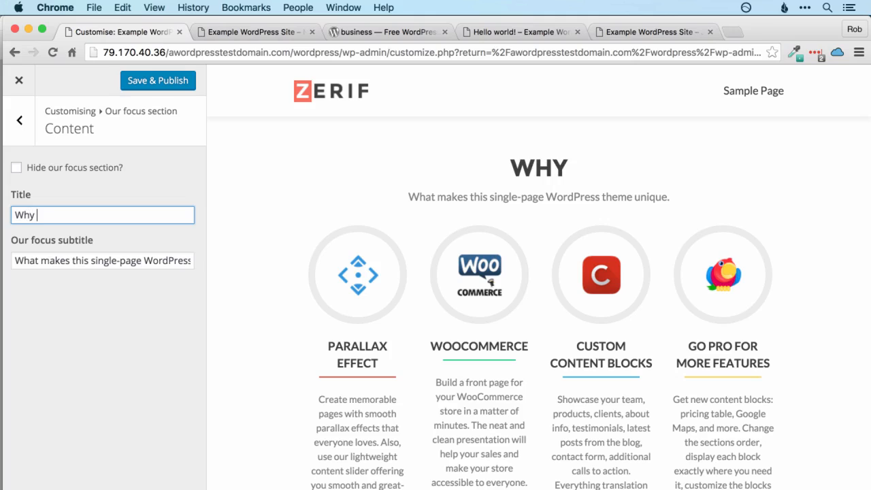
pyautogui.write('use this website?')
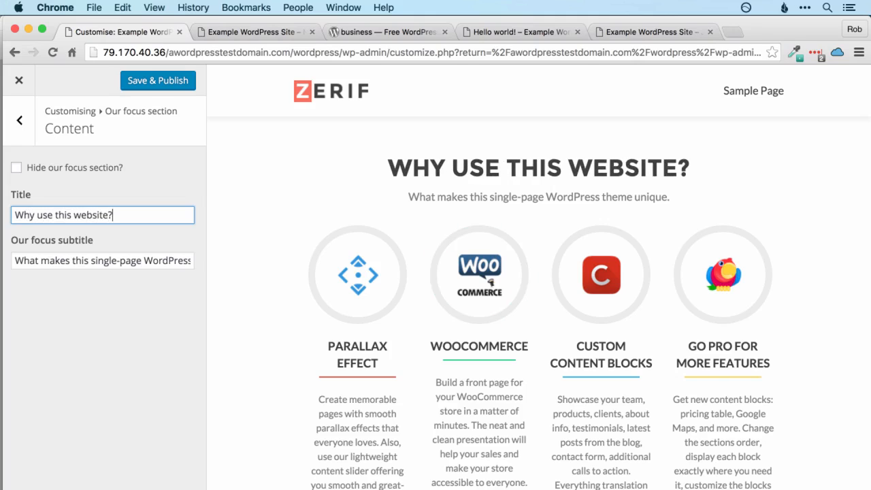
# Step: Try hiding the Our focus section, show it again, and return to the section's options
pyautogui.click(17, 168)
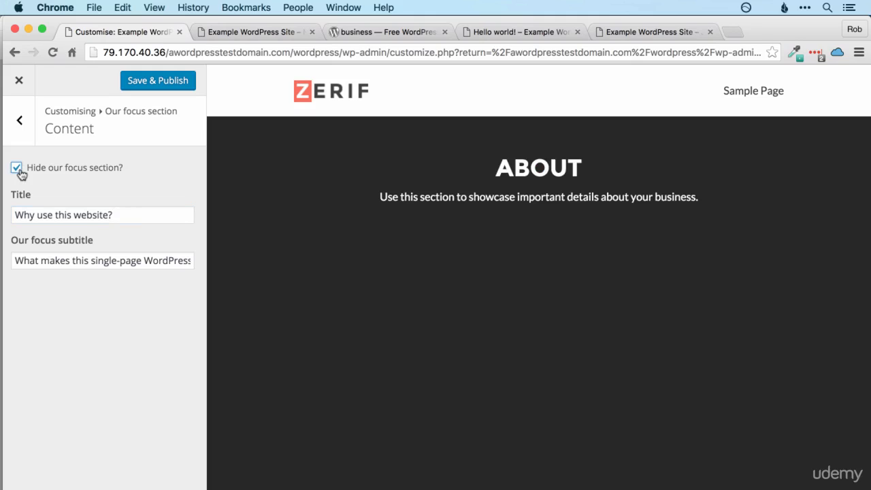
pyautogui.click(20, 124)
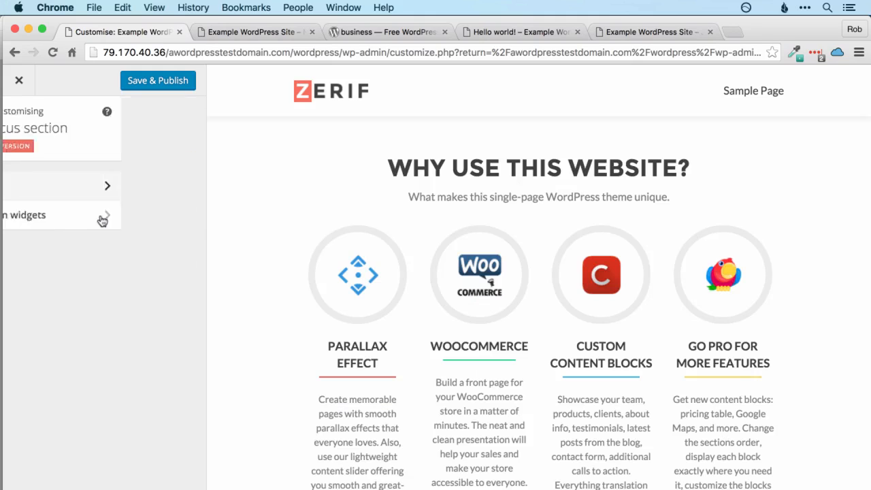
# Step: Review the Parallax Effect widget's title, text, link and image settings in the Our focus section widgets, and leave the widgets
pyautogui.click(102, 214)
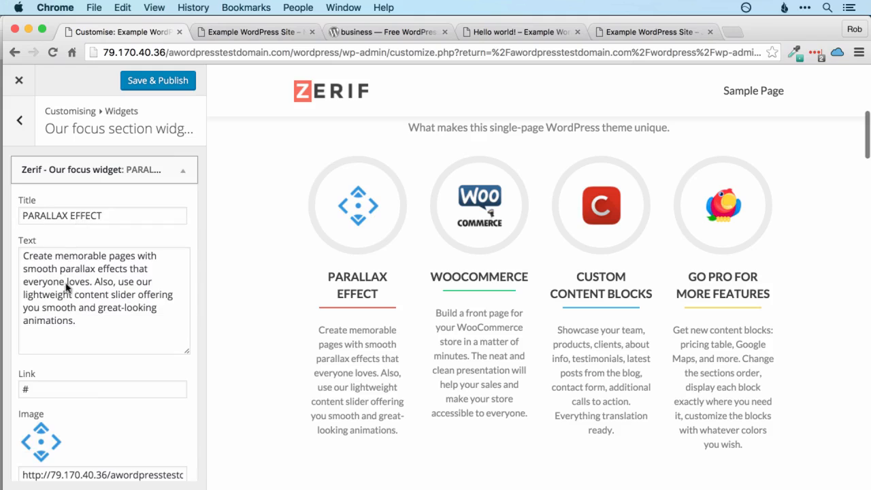
pyautogui.scroll(-5, 88, 308)
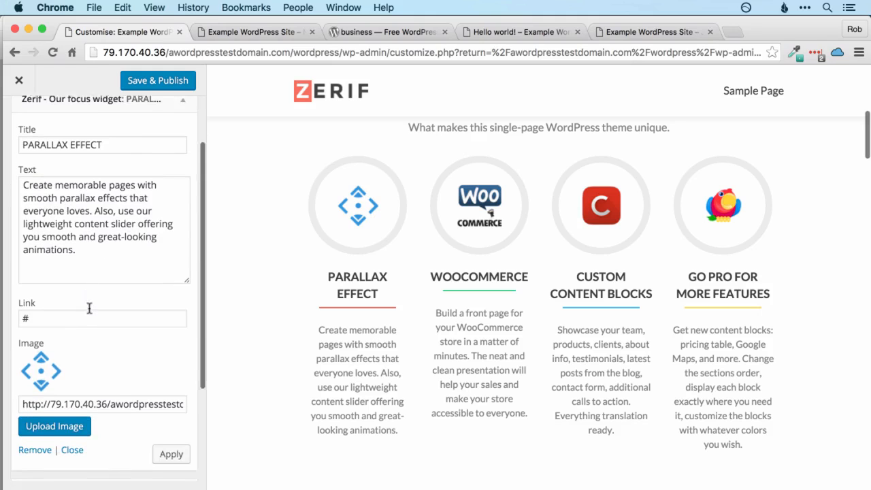
pyautogui.scroll(-1, 48, 289)
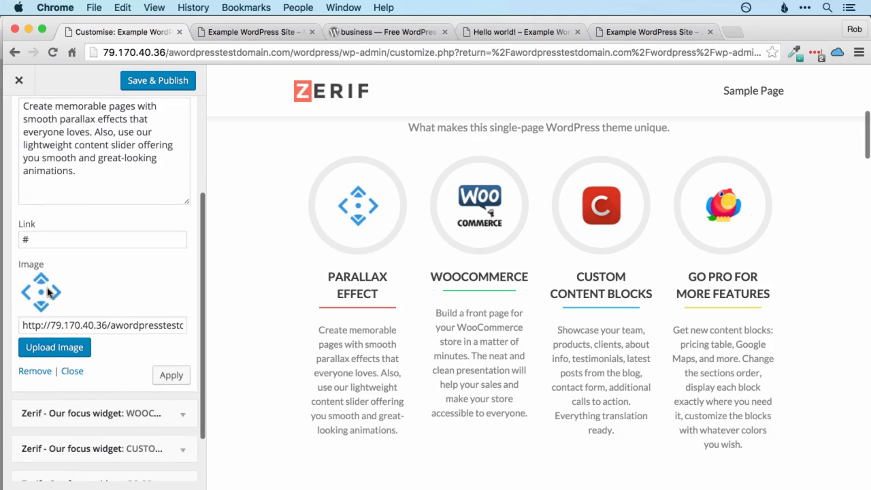
pyautogui.scroll(-2, 15, 121)
pyautogui.scroll(8, 16, 121)
pyautogui.click(17, 121)
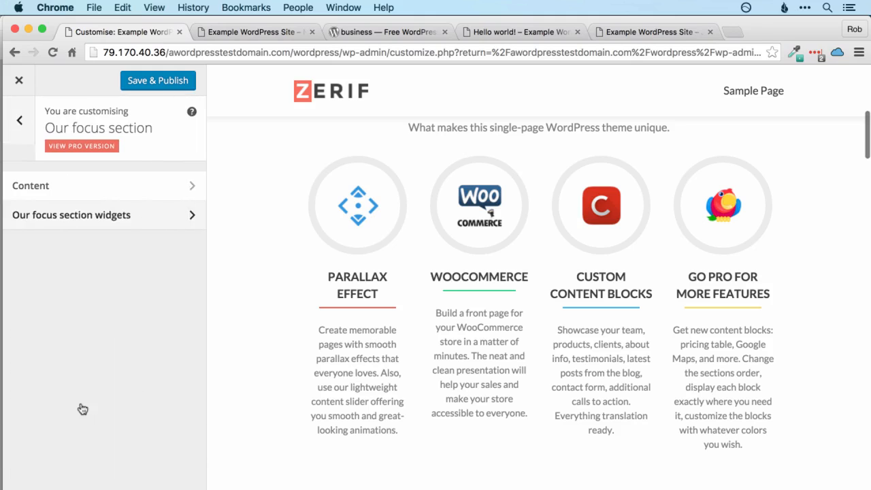
# Step: Look through the remaining customiser sections and examine the About, Your Team, Testimonials and Latest News sections in the homepage preview
pyautogui.scroll(-1, 83, 409)
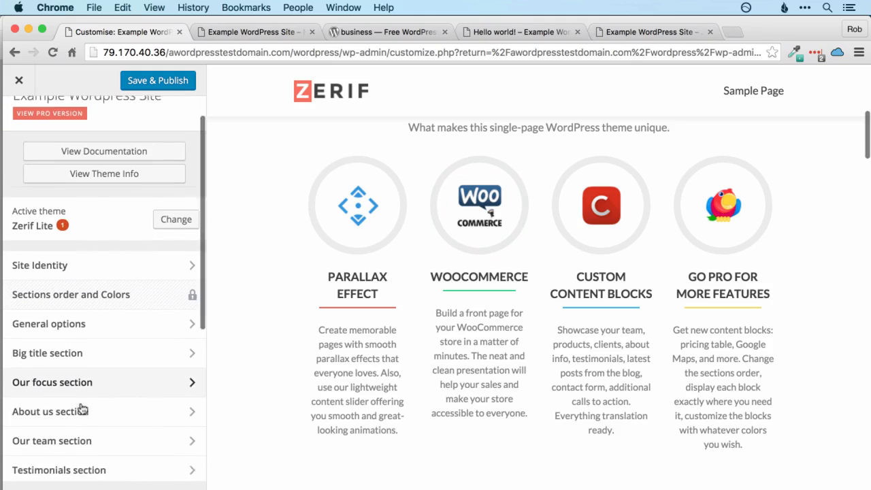
pyautogui.scroll(-6, 80, 408)
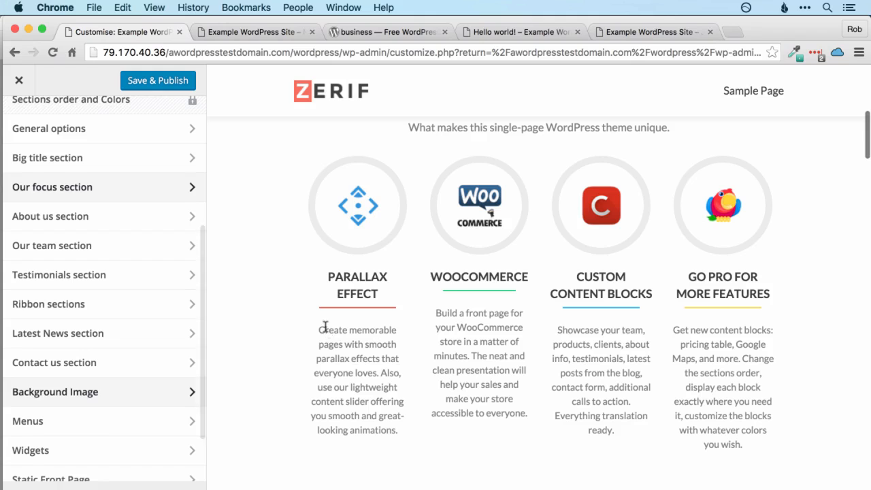
pyautogui.scroll(-10, 326, 327)
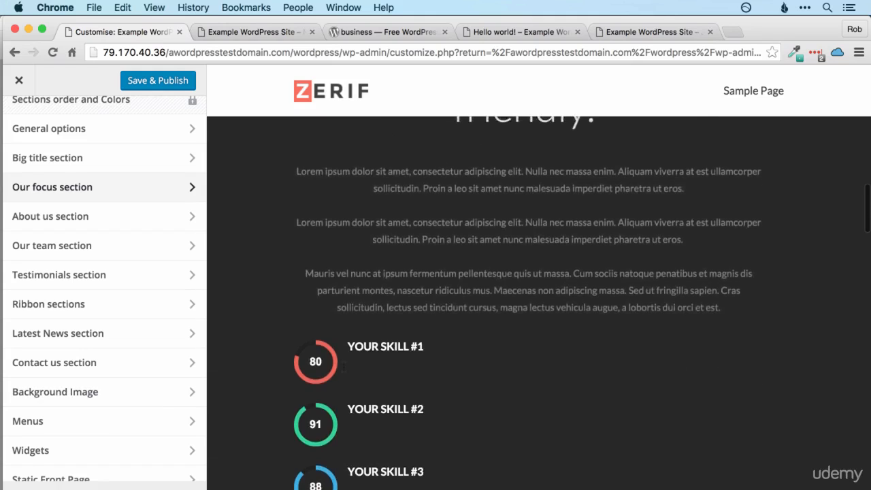
pyautogui.scroll(5, 344, 367)
pyautogui.scroll(-4, 344, 369)
pyautogui.scroll(-8, 343, 368)
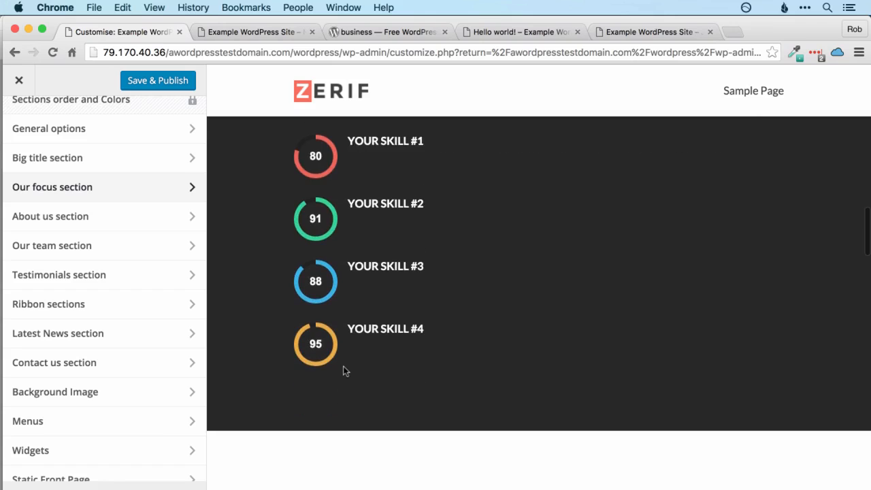
pyautogui.scroll(-9, 344, 369)
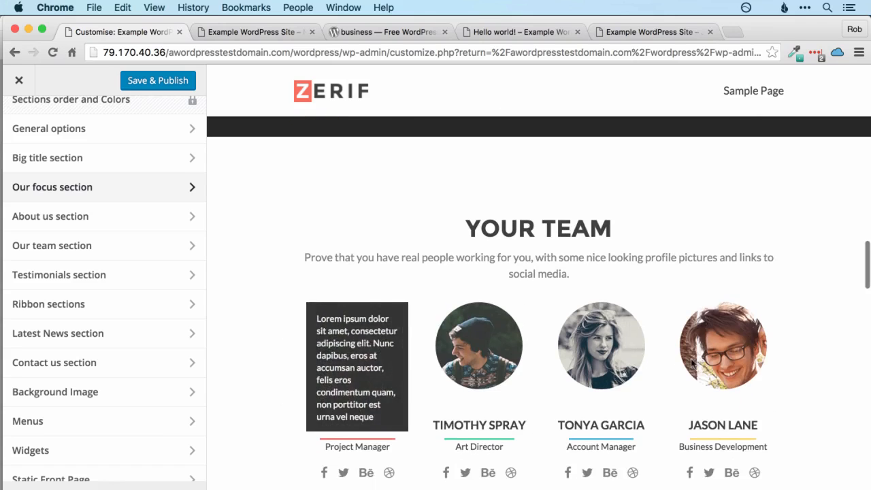
pyautogui.scroll(-10, 791, 369)
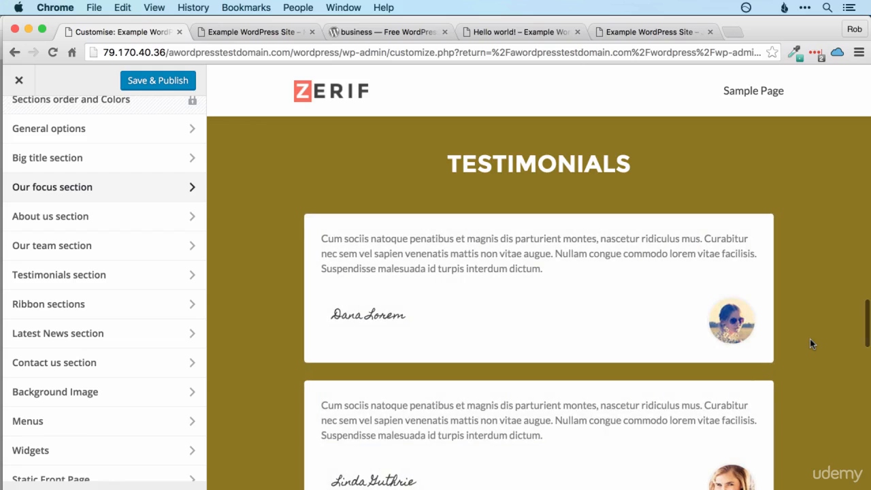
pyautogui.scroll(-9, 810, 344)
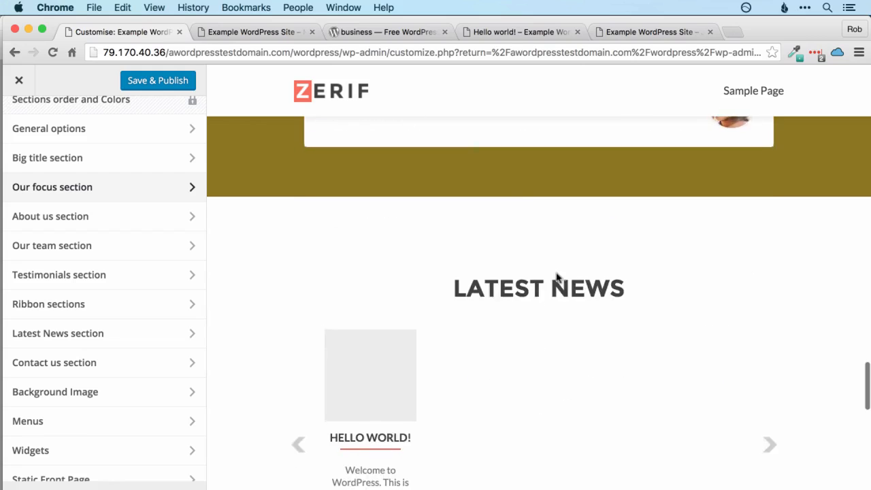
# Step: Examine the Latest News and Get in Touch sections of the homepage preview
pyautogui.scroll(-2, 551, 293)
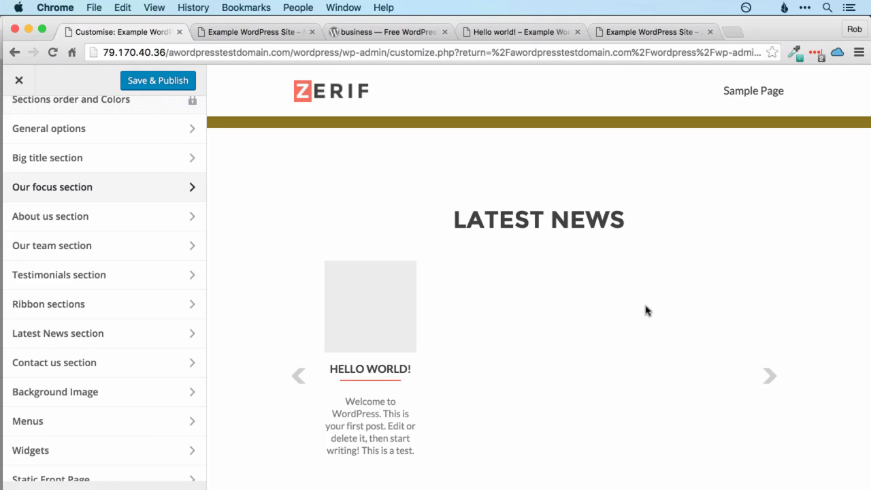
pyautogui.scroll(-8, 647, 311)
pyautogui.scroll(2, 473, 253)
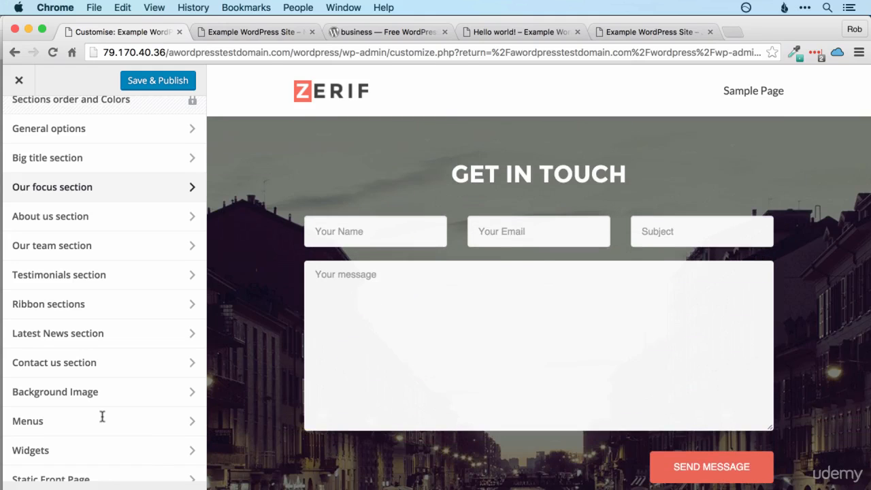
# Step: Review the Background Image settings, including the repeat options, and return to the list of customiser sections
pyautogui.scroll(-5, 101, 321)
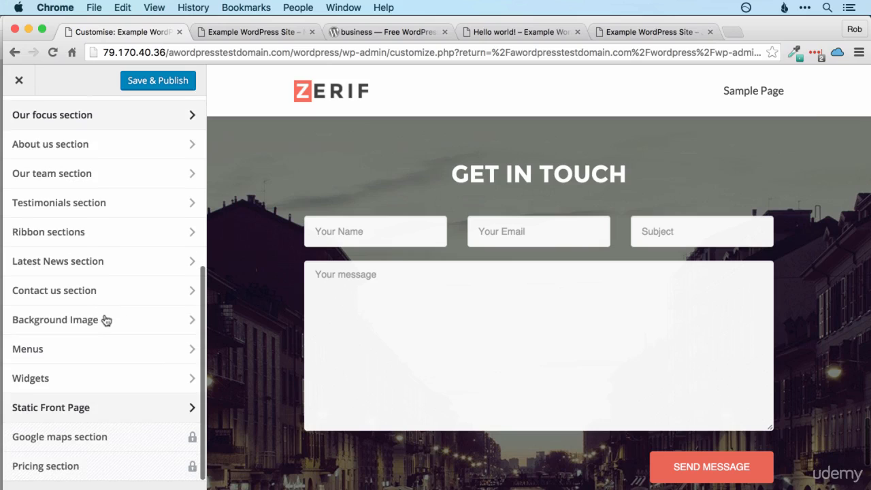
pyautogui.click(102, 320)
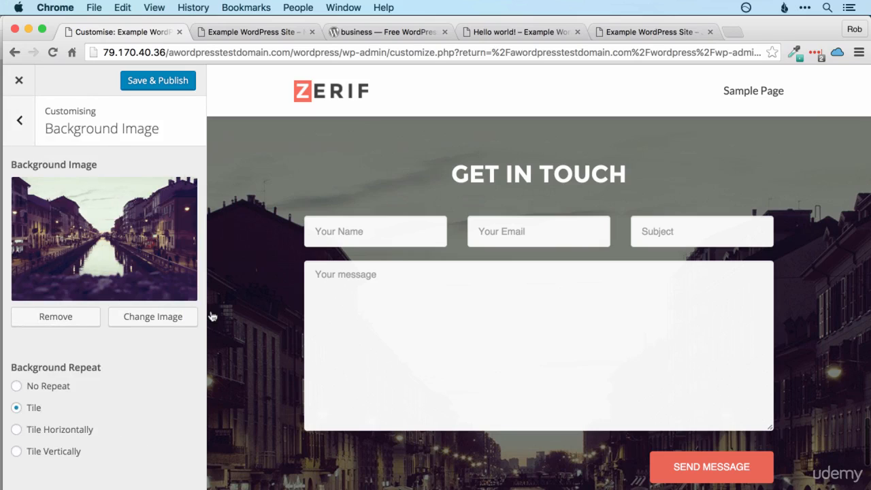
pyautogui.scroll(-5, 413, 203)
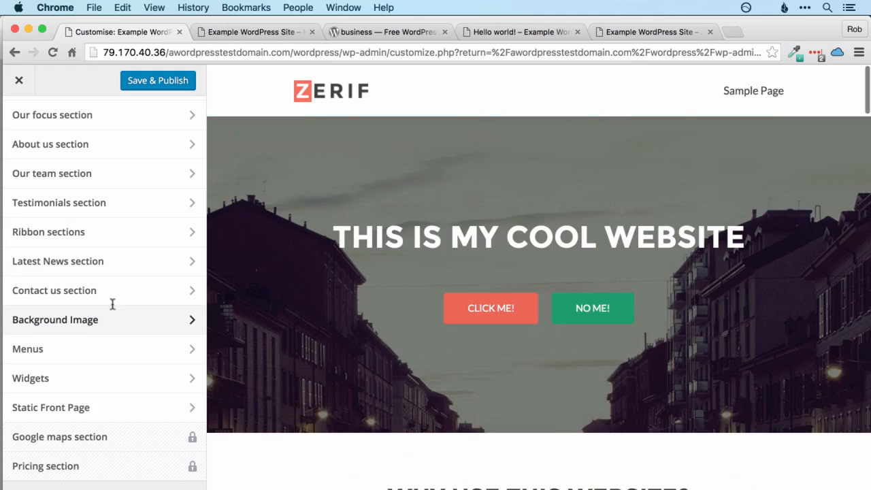
pyautogui.scroll(10, 127, 458)
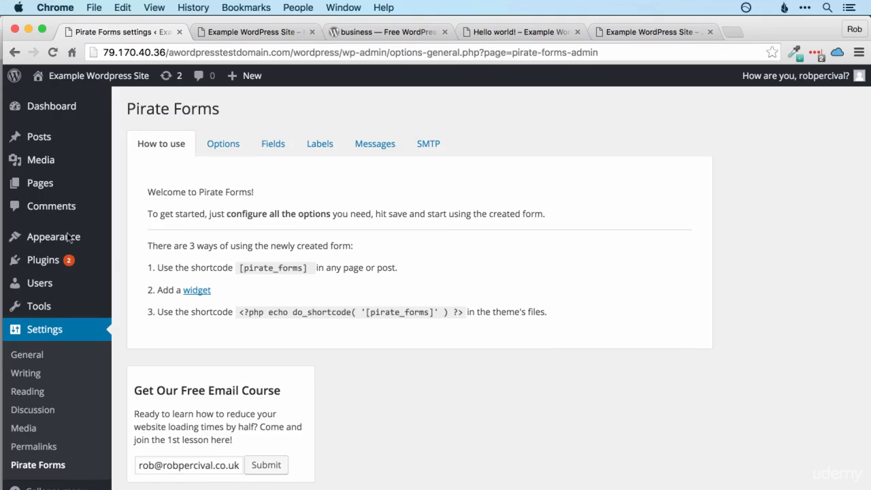
# Step: Open the Widgets management page for the active theme in the site's admin area
pyautogui.scroll(-1, 204, 232)
pyautogui.click(65, 236)
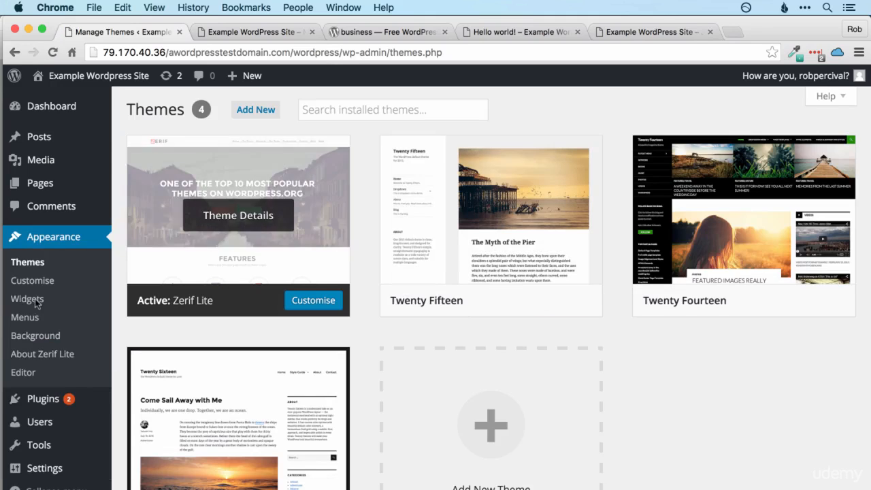
pyautogui.click(31, 300)
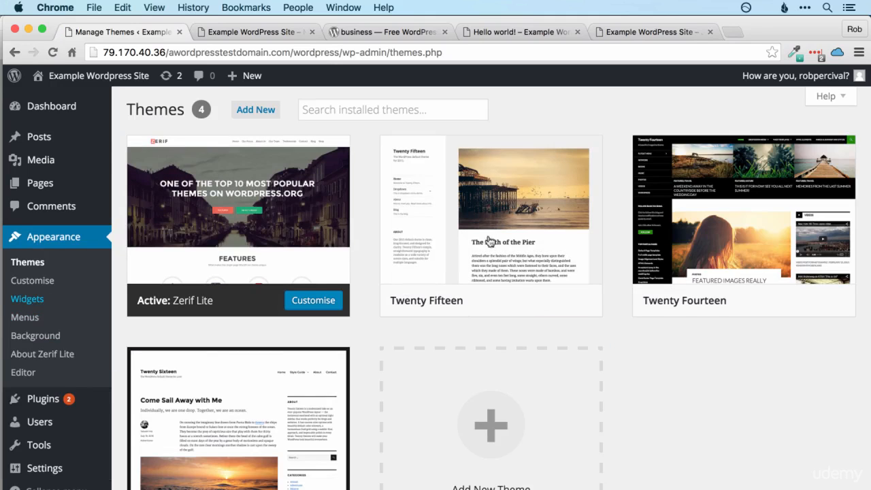
pyautogui.scroll(-3, 735, 301)
pyautogui.scroll(3, 735, 301)
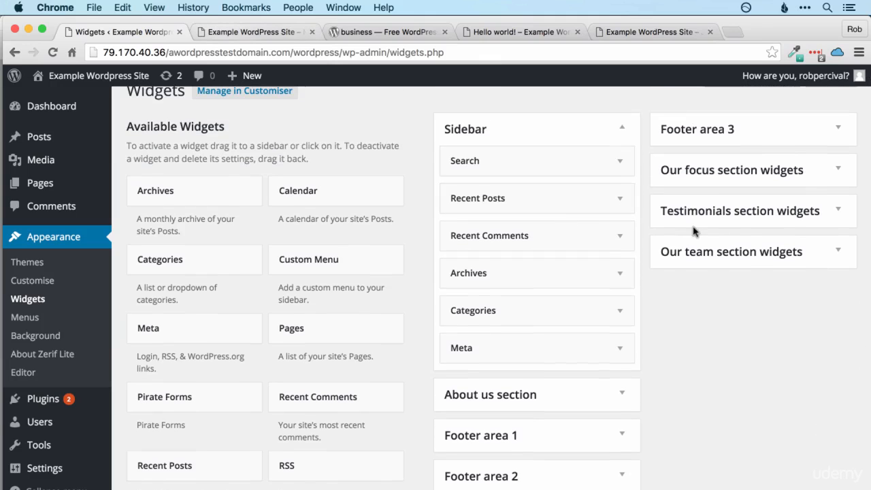
# Step: Examine the live homepage, and open the Sample Page to look over its sidebar widgets and footer
pyautogui.click(252, 32)
pyautogui.scroll(-5, 718, 294)
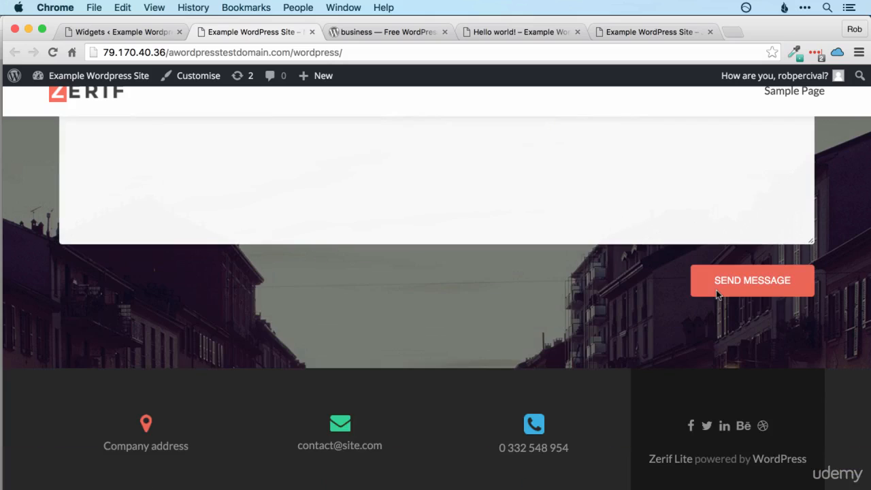
pyautogui.scroll(3, 718, 296)
pyautogui.scroll(20, 718, 296)
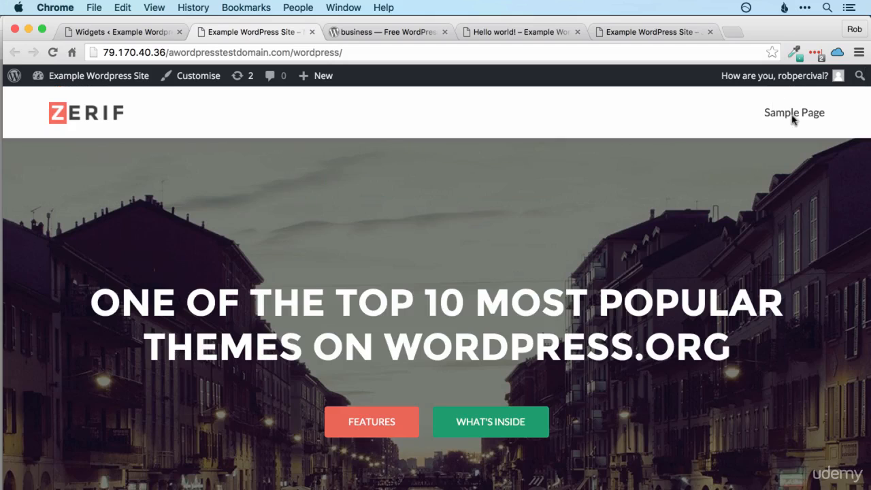
pyautogui.click(776, 117)
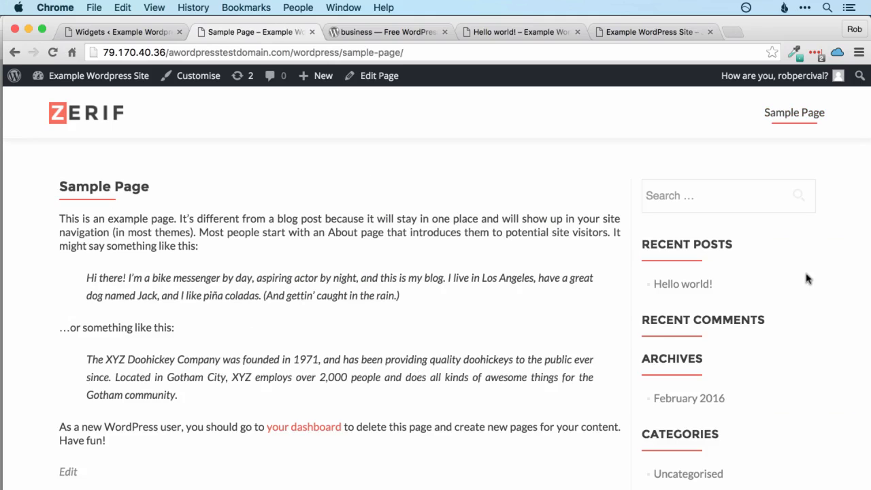
pyautogui.scroll(-5, 805, 279)
pyautogui.scroll(5, 565, 440)
pyautogui.scroll(-5, 254, 422)
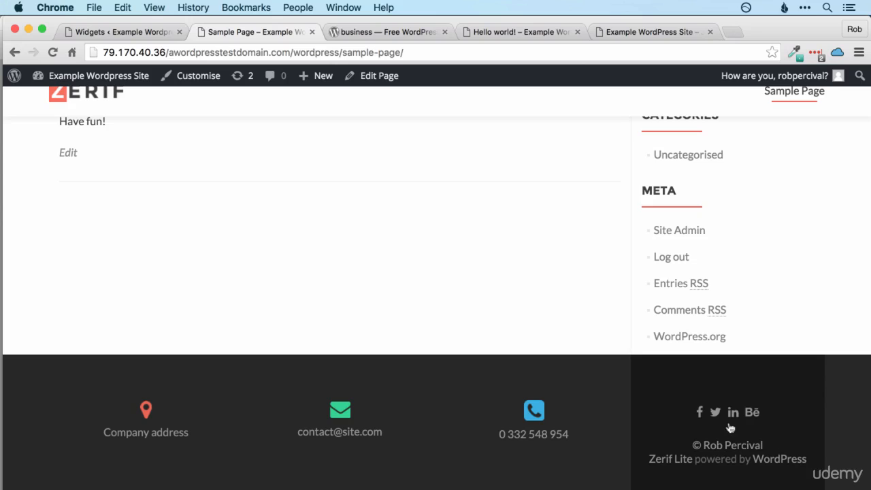
# Step: Open the Sidebar's Search widget settings on the Widgets page and compare them with the Sample Page's sidebar
pyautogui.click(138, 36)
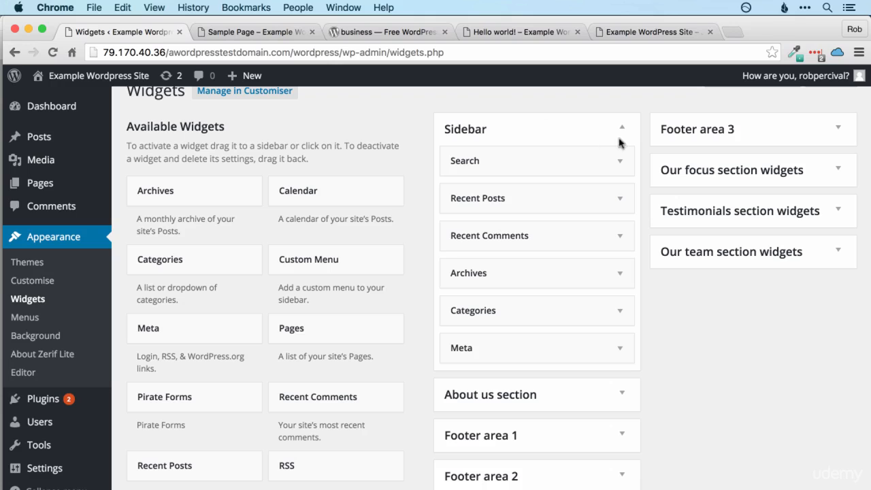
pyautogui.click(561, 164)
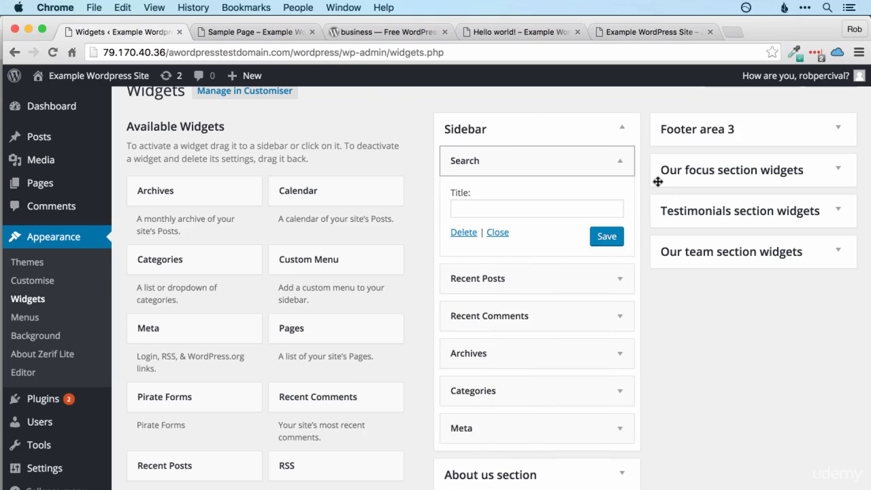
pyautogui.hotkey('ctrl', 'Tab')
pyautogui.scroll(3, 680, 197)
pyautogui.scroll(3, 686, 201)
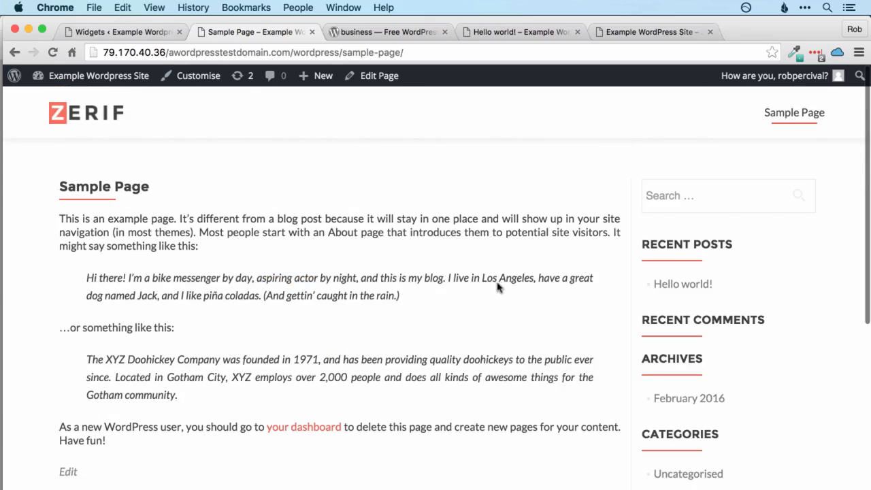
pyautogui.hotkey('ctrl', 'shift', 'Tab')
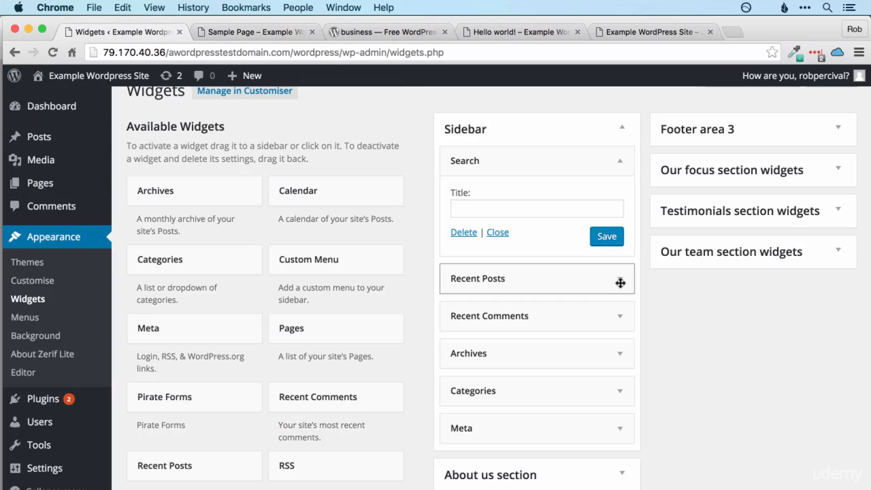
# Step: Review the Sidebar's Recent Posts widget settings: title, number of posts and post date display
pyautogui.click(578, 279)
pyautogui.scroll(-1, 633, 293)
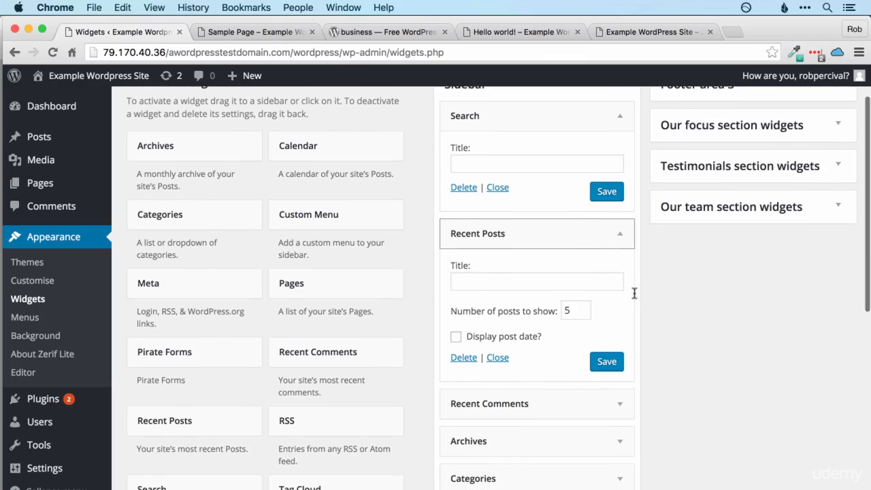
pyautogui.scroll(-3, 504, 288)
pyautogui.scroll(-1, 500, 361)
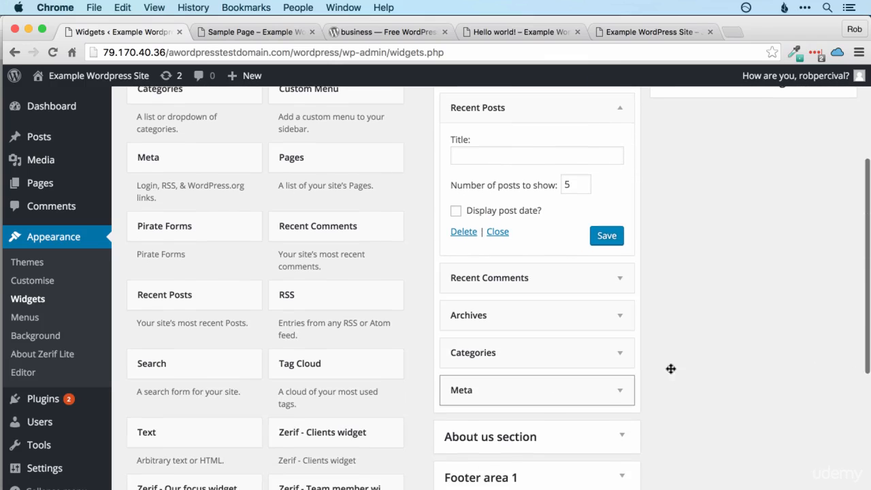
# Step: Delete the Meta widget from the Sidebar
pyautogui.scroll(-2, 624, 319)
pyautogui.click(462, 320)
pyautogui.scroll(-2, 459, 347)
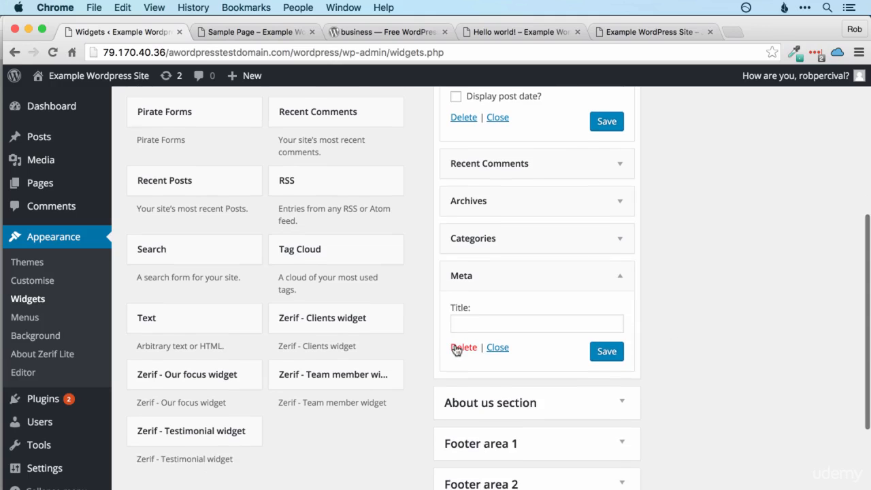
pyautogui.click(462, 347)
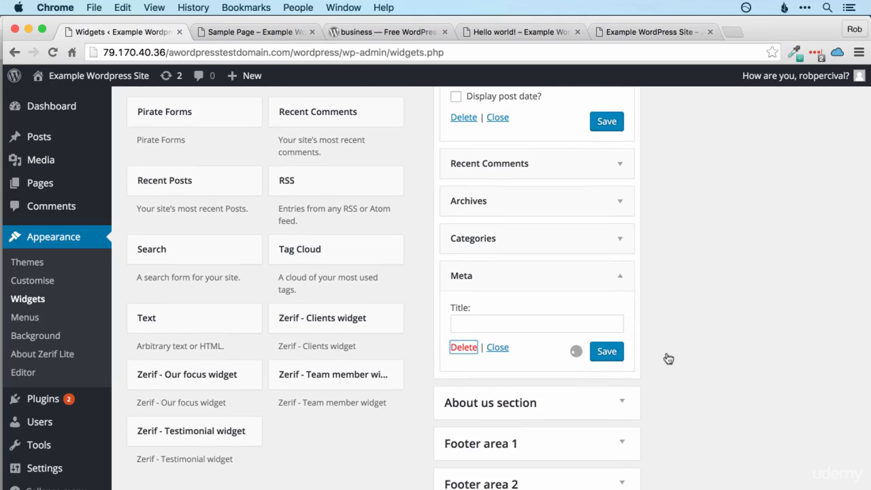
pyautogui.scroll(6, 664, 314)
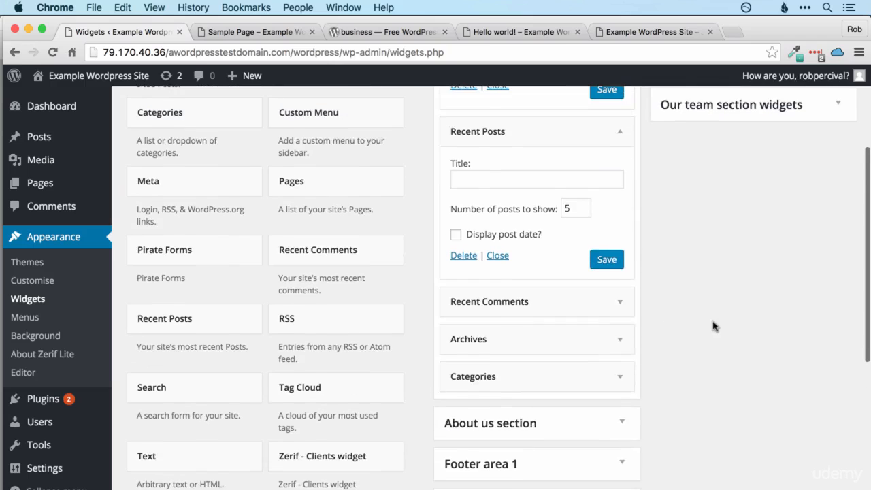
# Step: Add a Text widget titled "This is some text" below Categories in the Sidebar, with content "Any text or <strong>html</strong can go here.", and save it
pyautogui.scroll(-8, 713, 327)
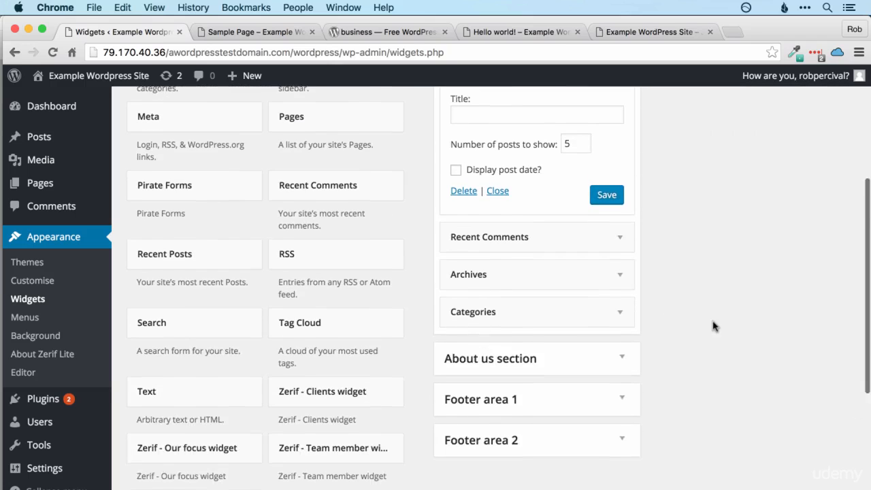
pyautogui.moveTo(176, 247); pyautogui.dragTo(490, 206)
pyautogui.click(508, 270)
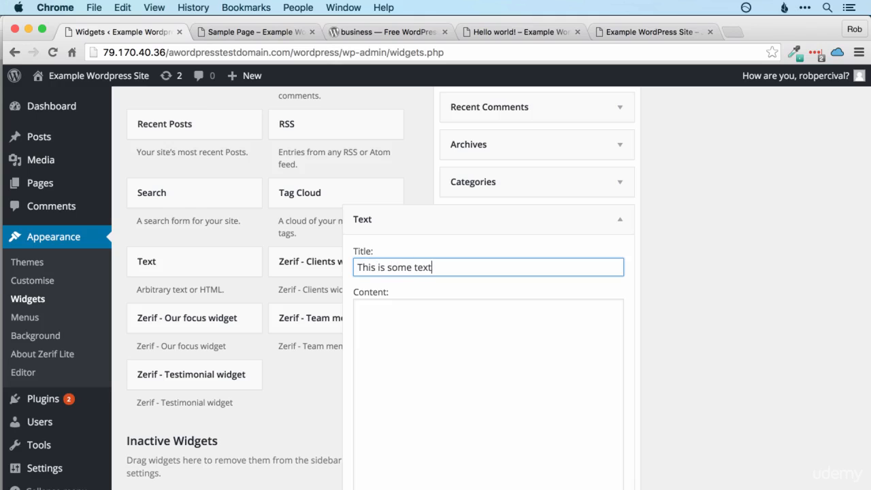
pyautogui.press('Tab')
pyautogui.scroll(-1, 605, 383)
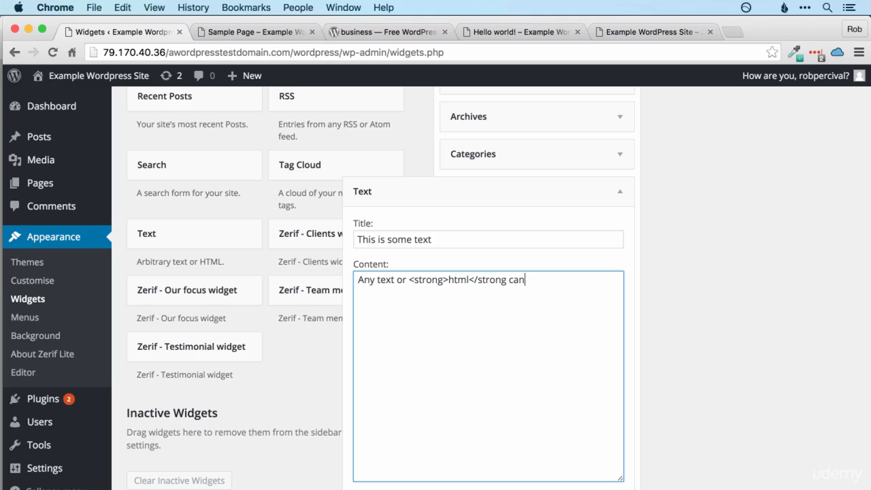
pyautogui.scroll(-3, 617, 436)
pyautogui.click(615, 437)
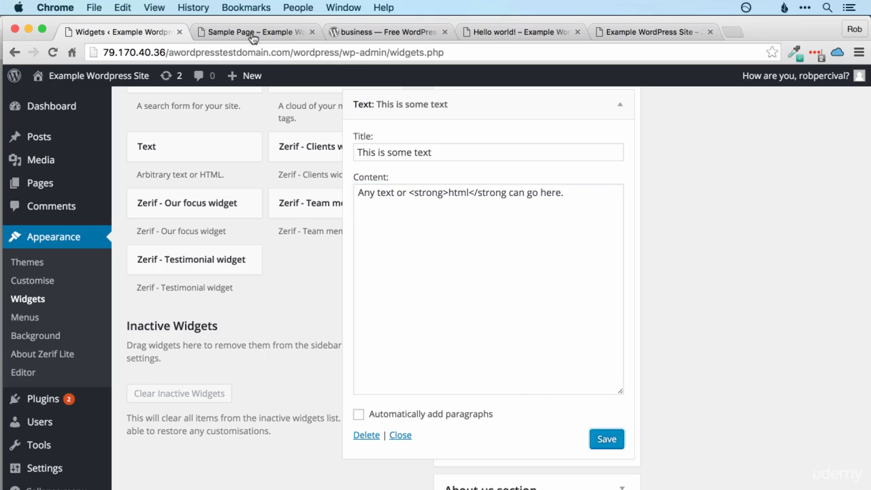
# Step: Check the new Text widget's title and content in the Sample Page's sidebar
pyautogui.hotkey('ctrl', 'Tab')
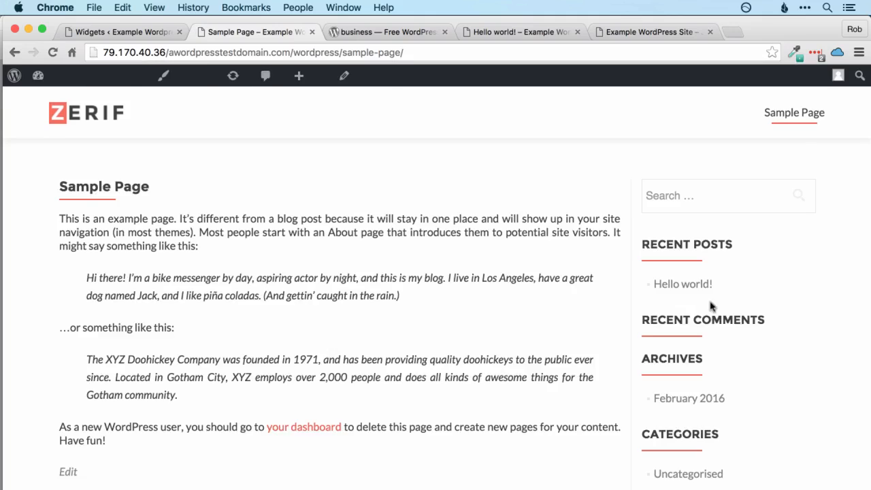
pyautogui.scroll(-5, 659, 310)
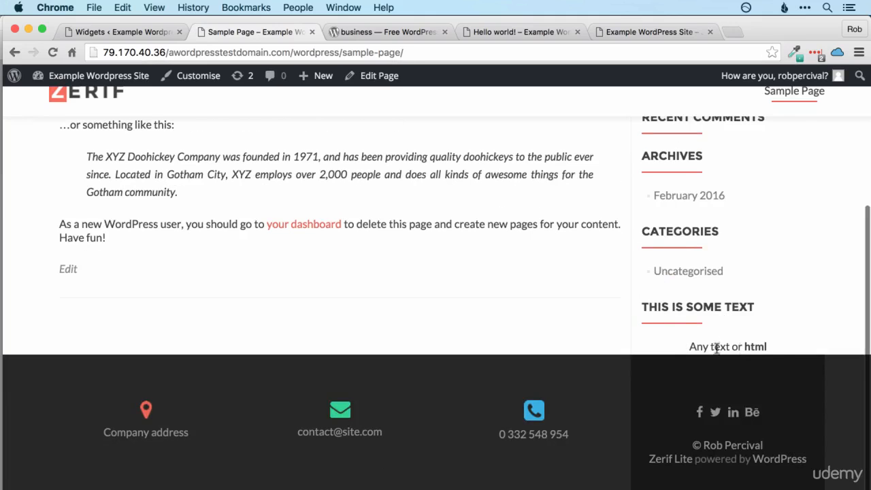
pyautogui.moveTo(693, 347); pyautogui.dragTo(784, 349)
pyautogui.moveTo(690, 348); pyautogui.dragTo(784, 348)
pyautogui.click(783, 349)
pyautogui.scroll(5, 570, 241)
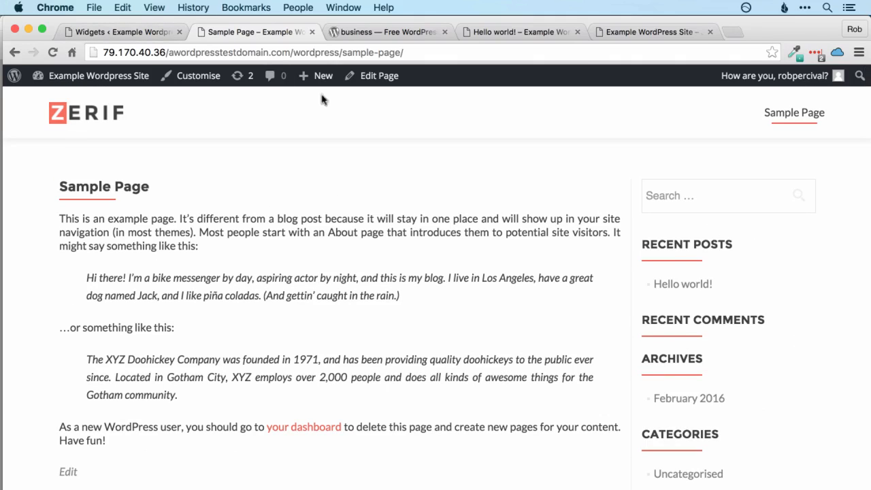
# Step: Return to the Widgets page, save the "This is some text" widget again and close its settings
pyautogui.click(142, 34)
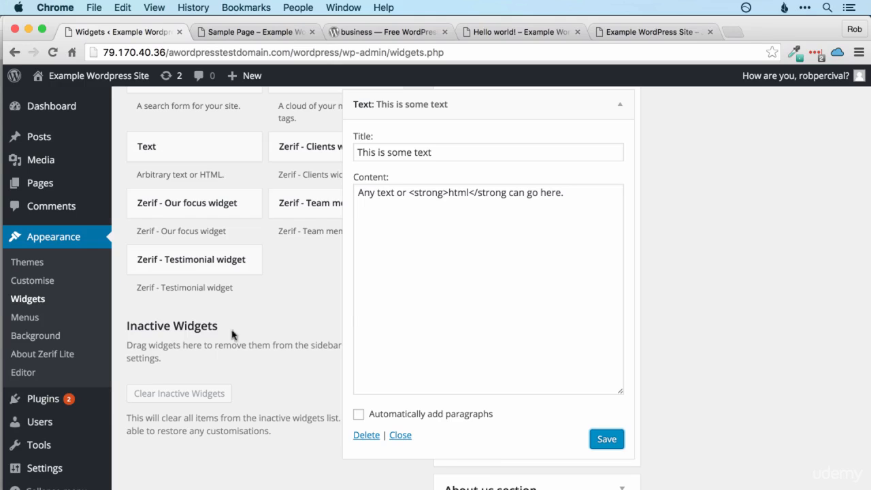
pyautogui.click(606, 439)
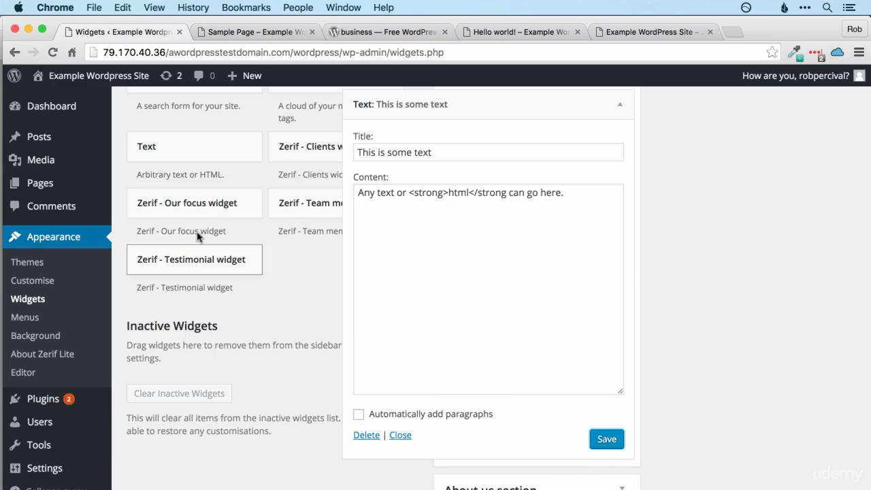
pyautogui.scroll(1, 275, 246)
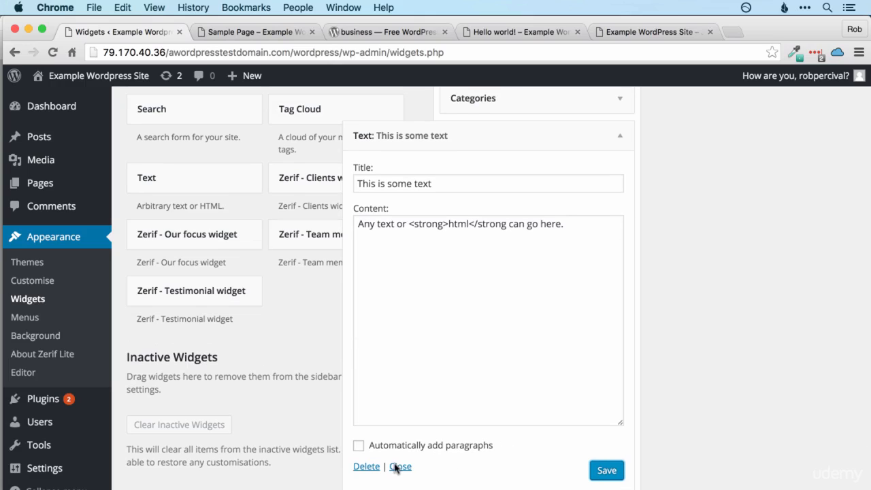
pyautogui.hotkey('shift', 'Tab')
pyautogui.press('Return')
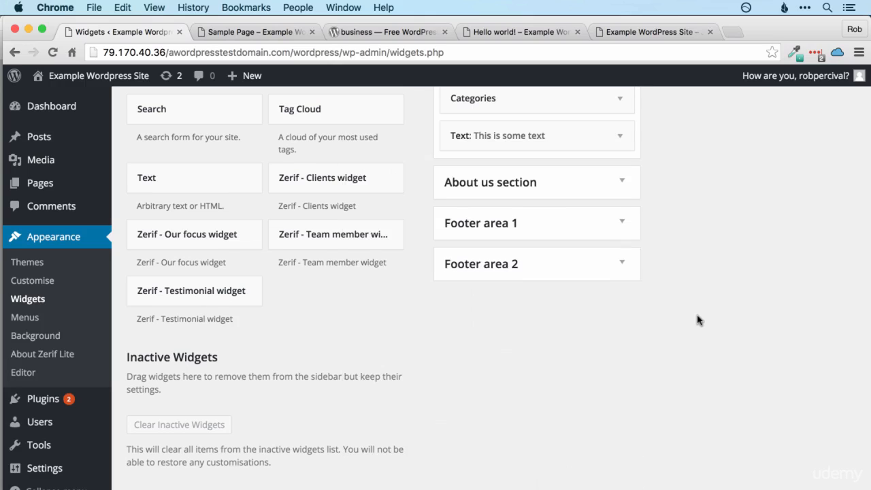
# Step: Expand Footer area 1 and Footer area 2 and move the "This is some text" widget from the Sidebar into Footer area 1
pyautogui.scroll(3, 697, 320)
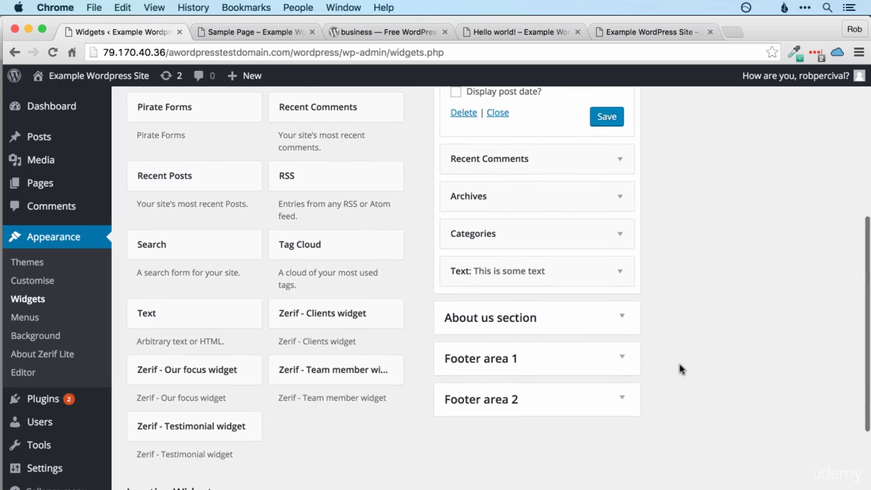
pyautogui.click(622, 358)
pyautogui.click(624, 455)
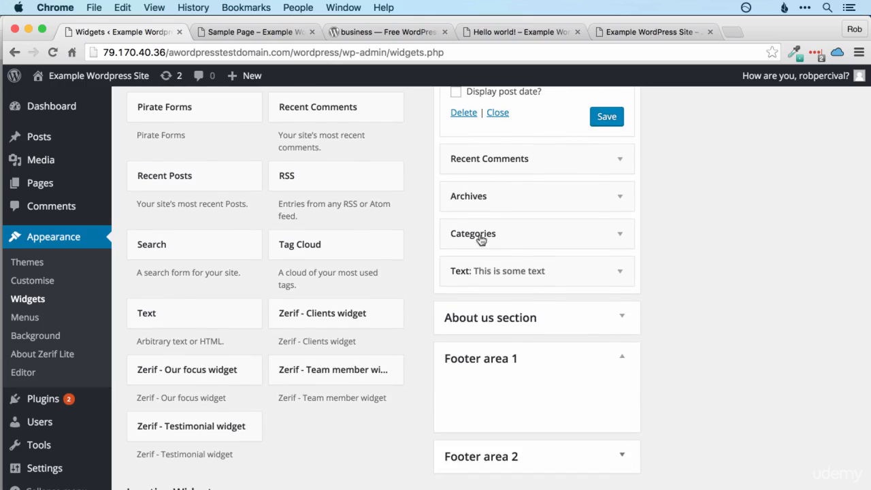
pyautogui.scroll(-3, 510, 247)
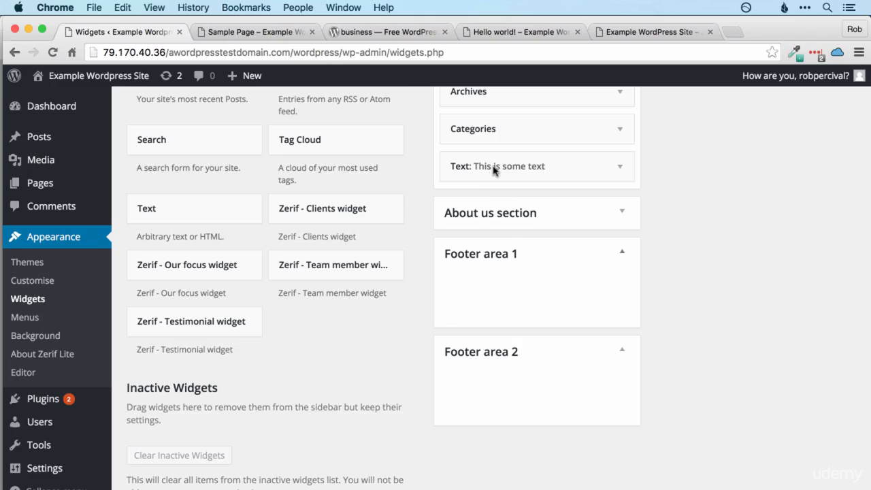
pyautogui.moveTo(494, 170); pyautogui.dragTo(507, 307)
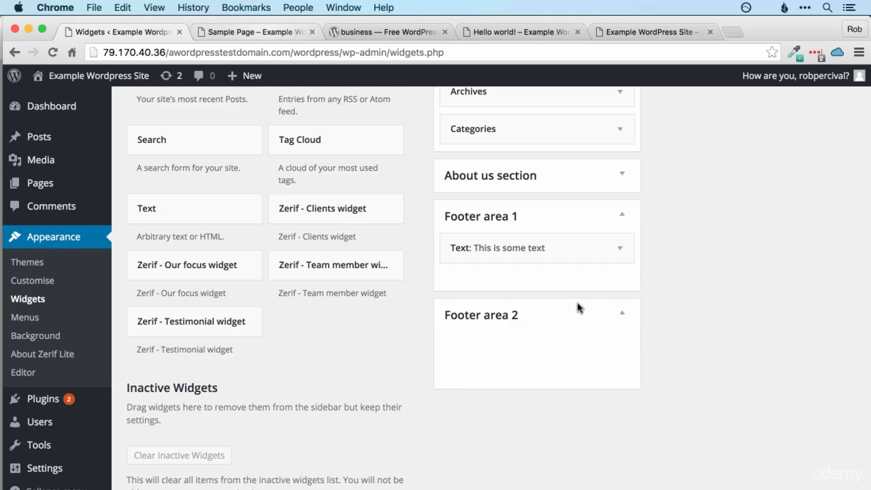
# Step: Reload the Sample Page, check the text widget's title and content in its footer, and return to the Widgets page
pyautogui.hotkey('ctrl', 'Tab')
pyautogui.press('super+r')
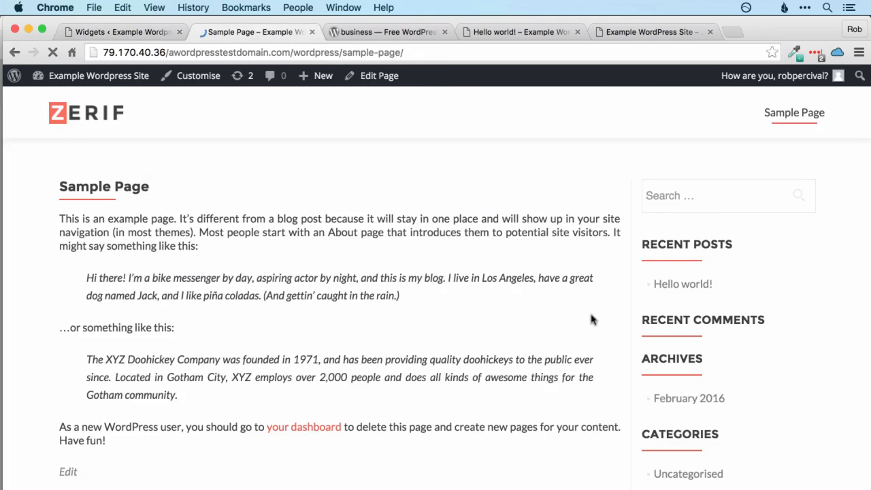
pyautogui.scroll(-5, 411, 332)
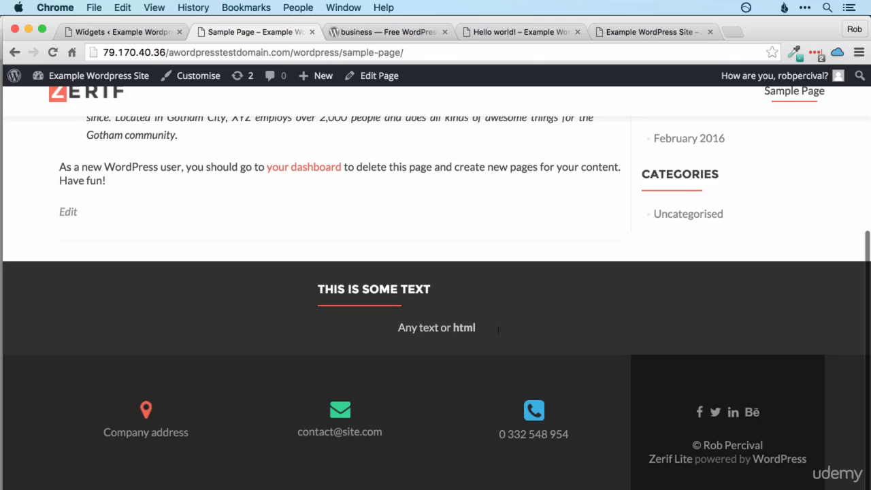
pyautogui.moveTo(317, 288); pyautogui.dragTo(493, 328)
pyautogui.click(439, 299)
pyautogui.click(134, 31)
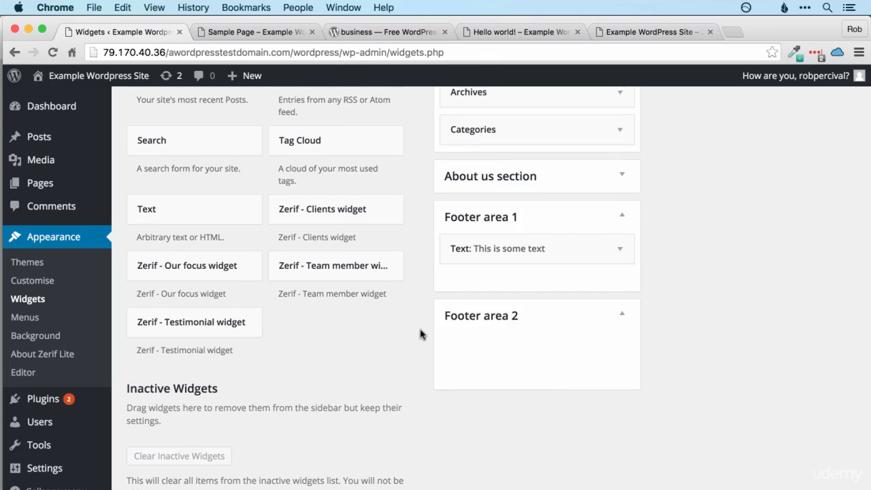
# Step: Look over the widget areas, open the Menus page and compare its menu structure with the Sample Page's navigation
pyautogui.scroll(10, 420, 334)
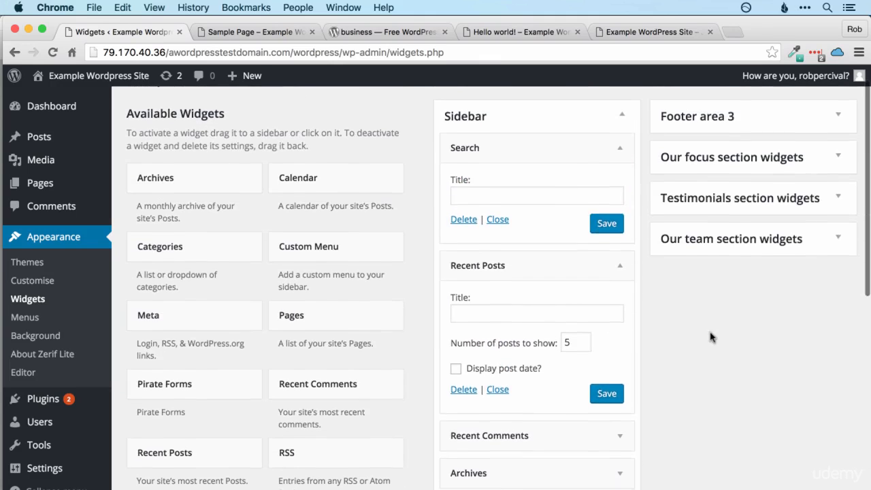
pyautogui.scroll(-5, 710, 334)
pyautogui.scroll(4, 266, 211)
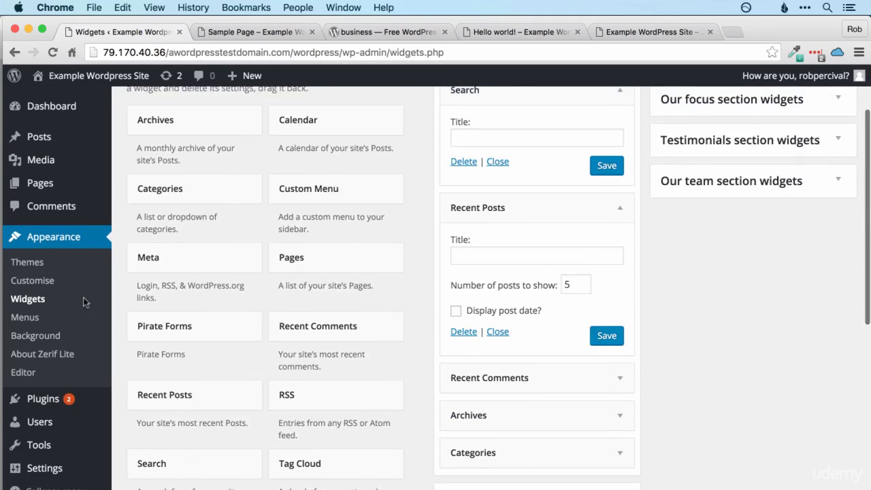
pyautogui.scroll(3, 83, 298)
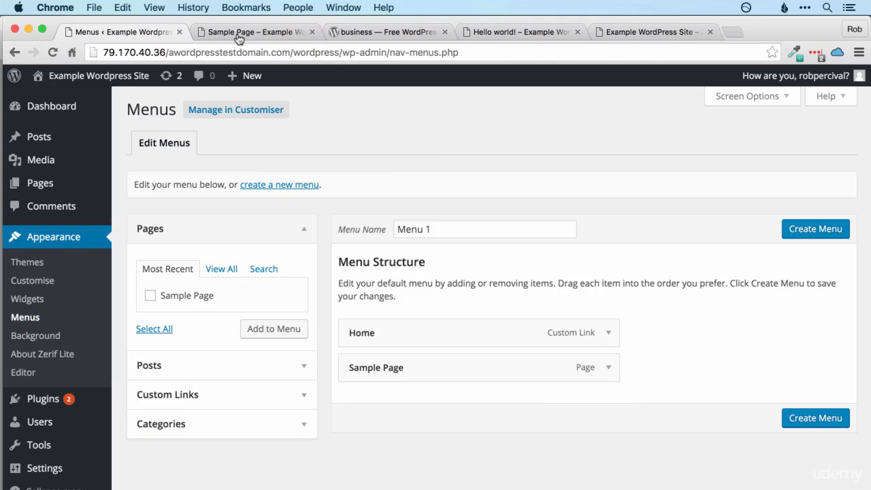
pyautogui.click(238, 36)
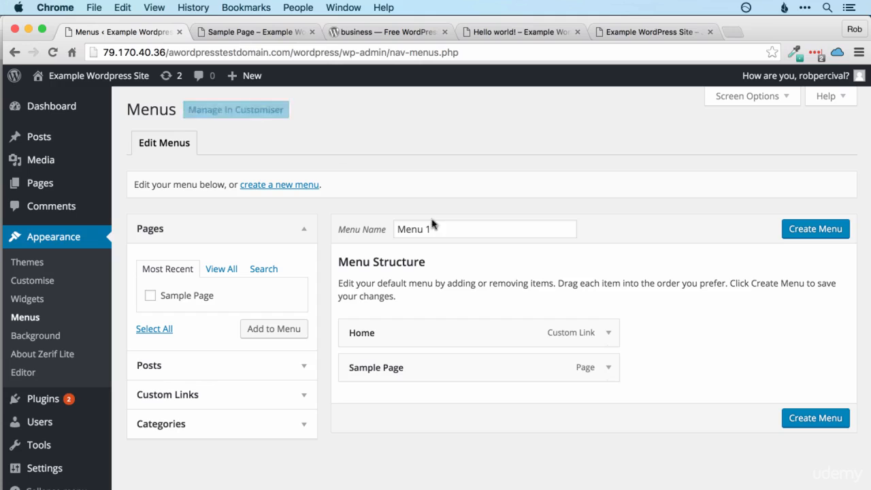
pyautogui.scroll(5, 696, 144)
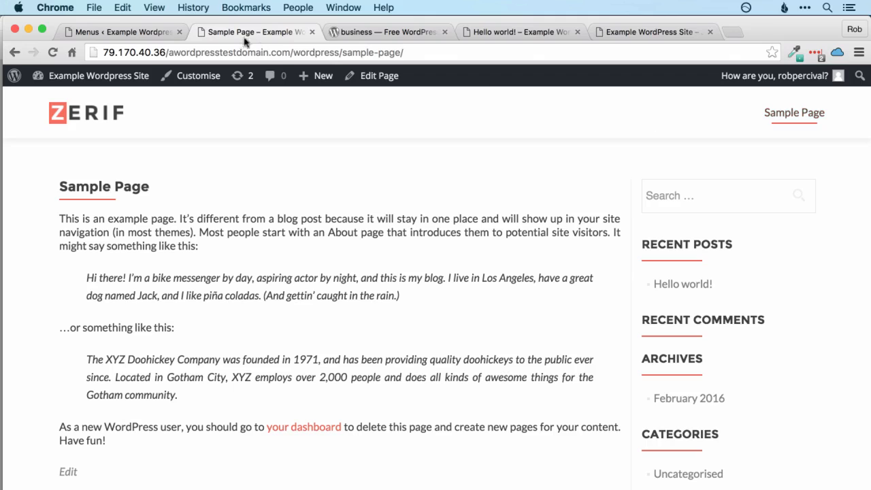
pyautogui.hotkey('ctrl', 'shift', 'Tab')
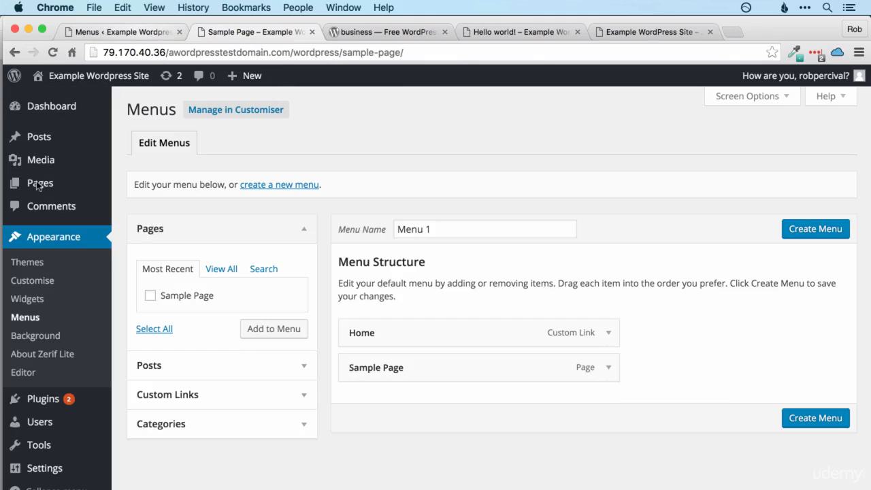
# Step: Create and publish a new page titled "About Us" with the content "Some information about our site."
pyautogui.moveTo(37, 186)
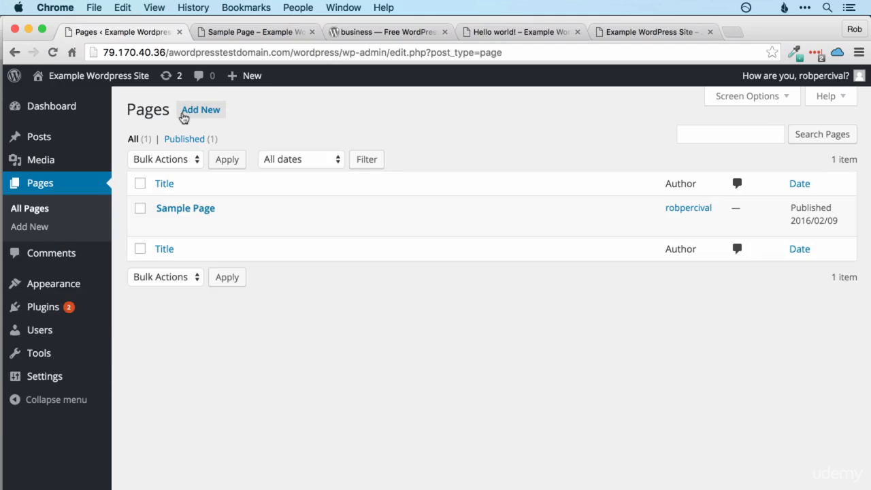
pyautogui.click(201, 111)
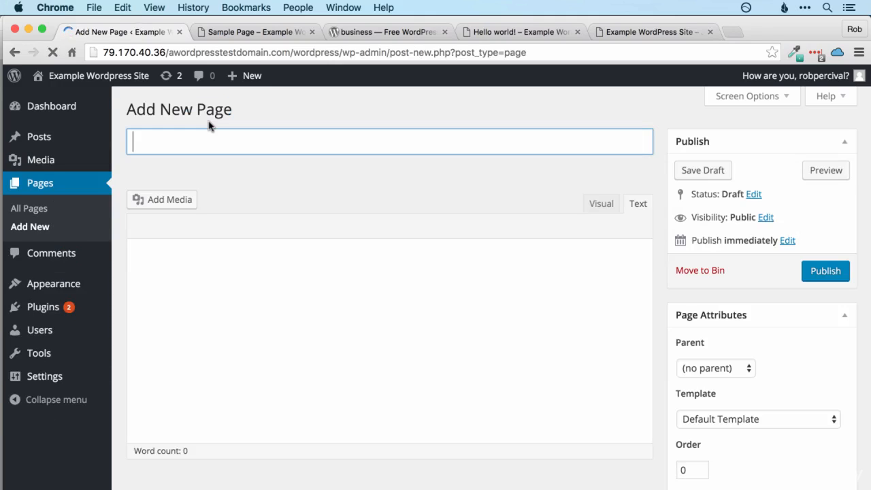
pyautogui.write('About Us')
pyautogui.click(253, 314)
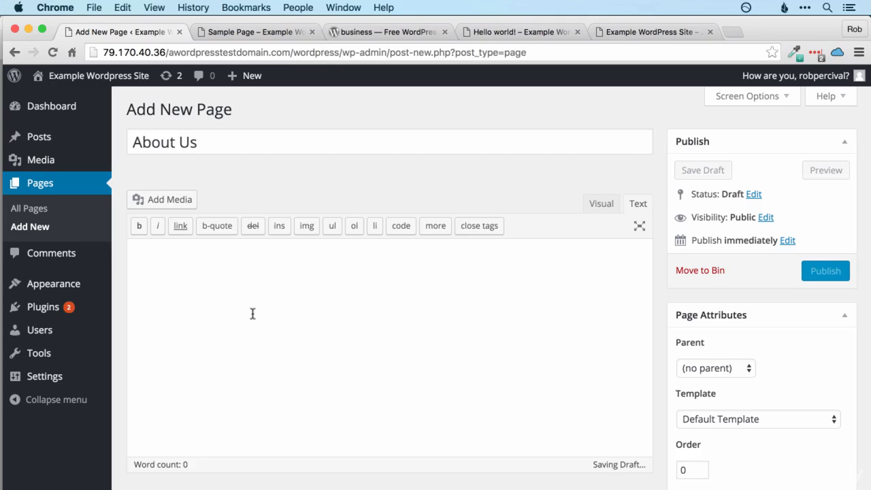
pyautogui.write('Some information about our site.')
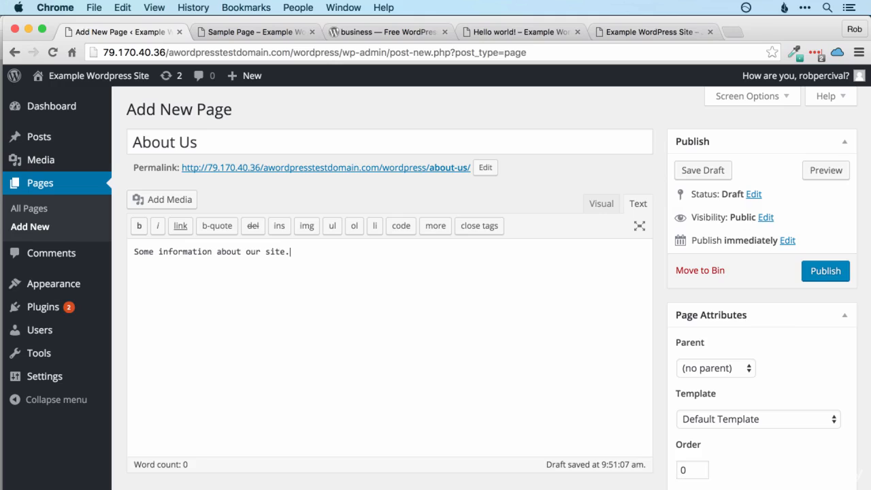
pyautogui.click(822, 271)
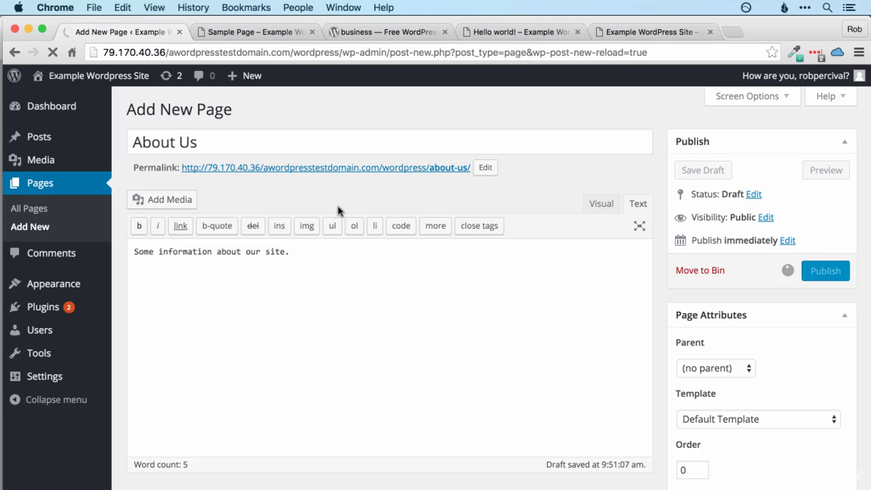
# Step: Reload the site, view the About Us page through its navigation link, and return to the page editor
pyautogui.click(227, 32)
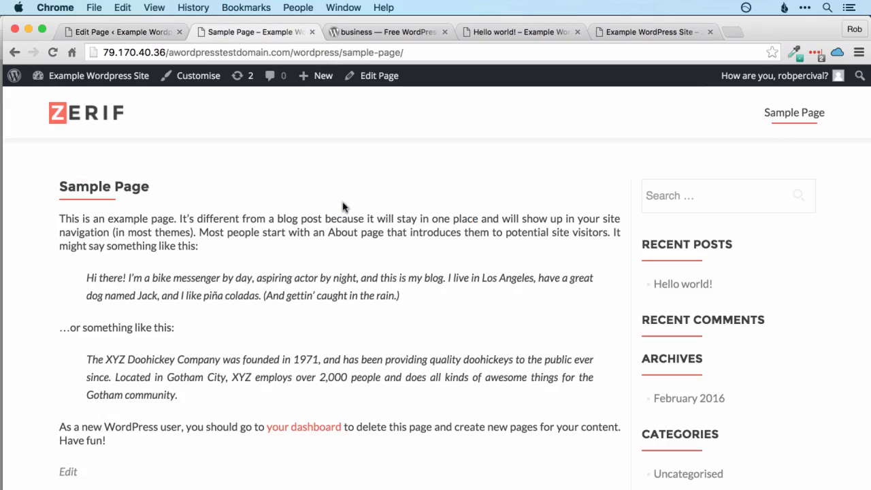
pyautogui.press('super+r')
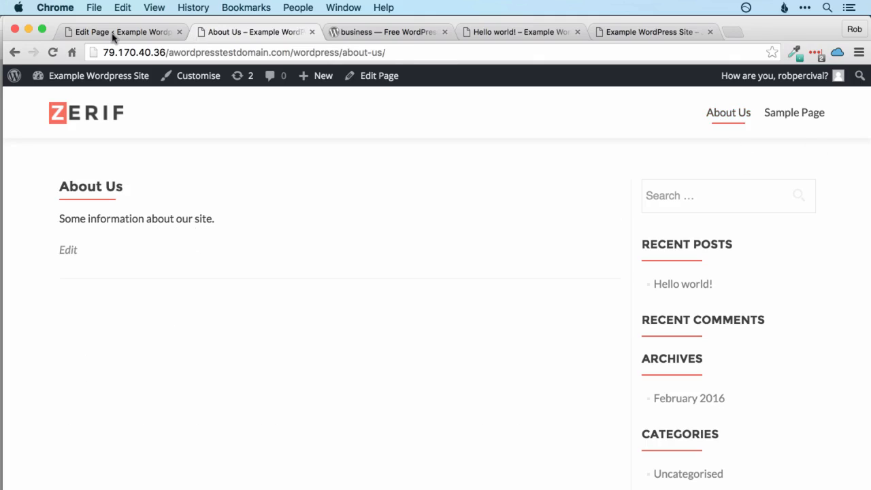
pyautogui.press('super+alt+Left')
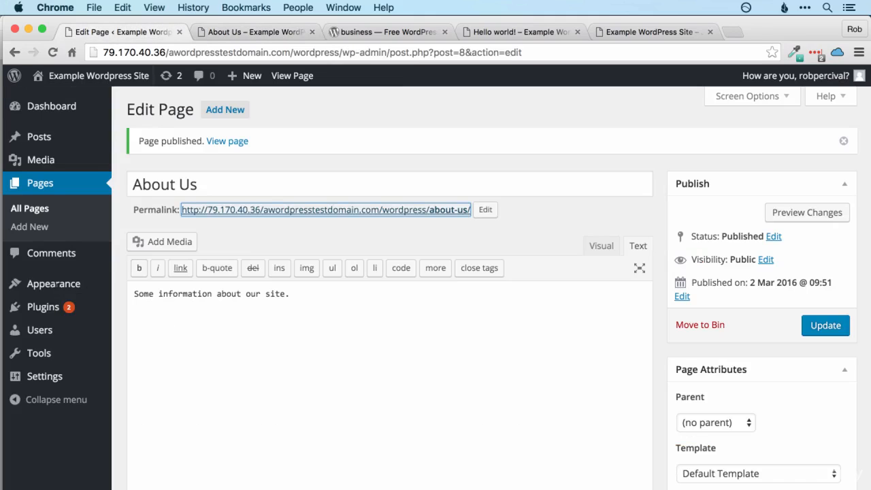
# Step: Try to remove Sample Page from the Menu 1 structure on the Menus page and create the menu
pyautogui.moveTo(53, 283)
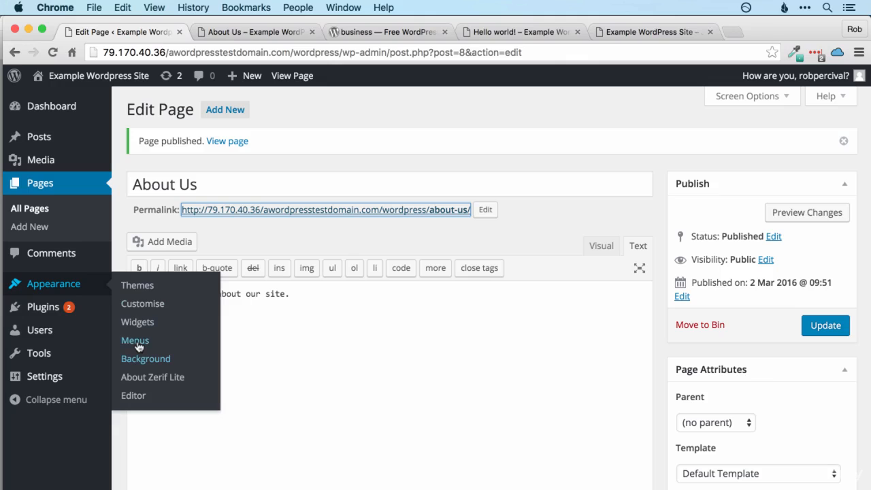
pyautogui.click(136, 343)
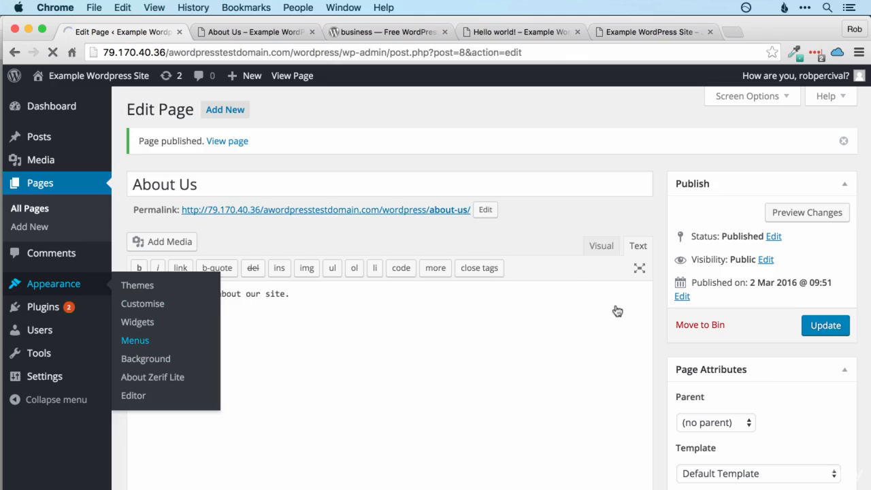
pyautogui.scroll(-1, 656, 303)
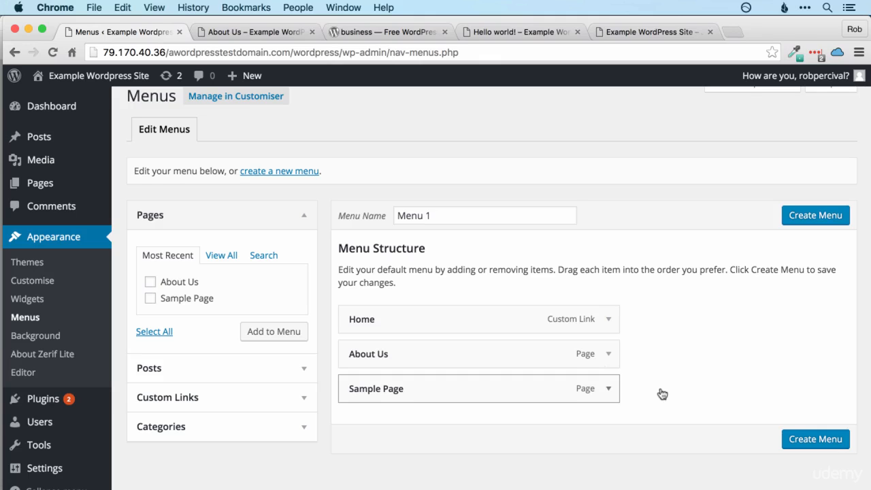
pyautogui.click(609, 389)
pyautogui.scroll(-4, 362, 405)
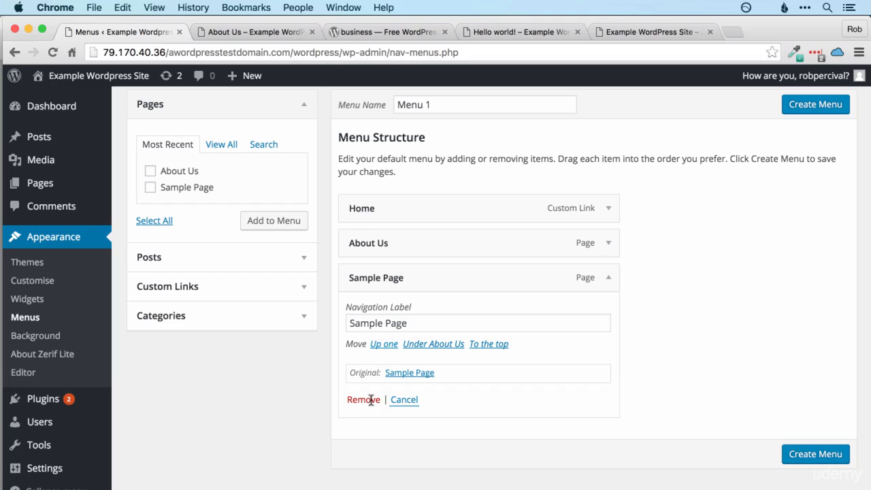
pyautogui.click(364, 400)
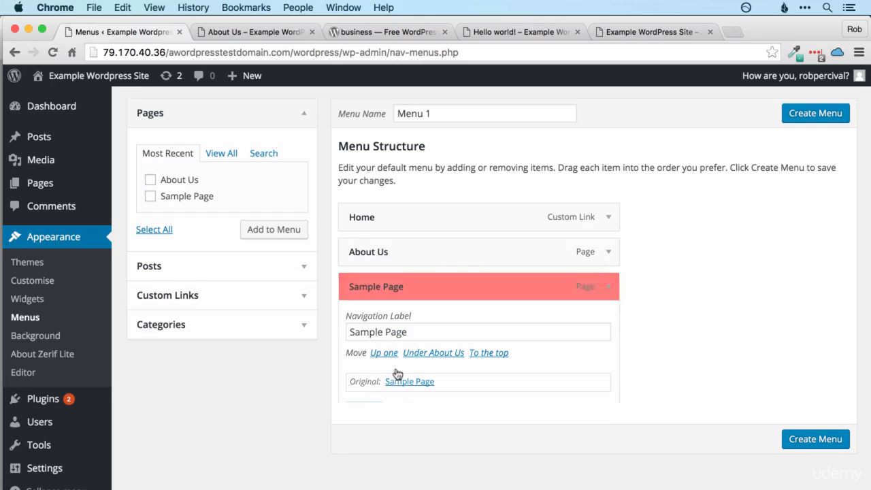
pyautogui.click(800, 417)
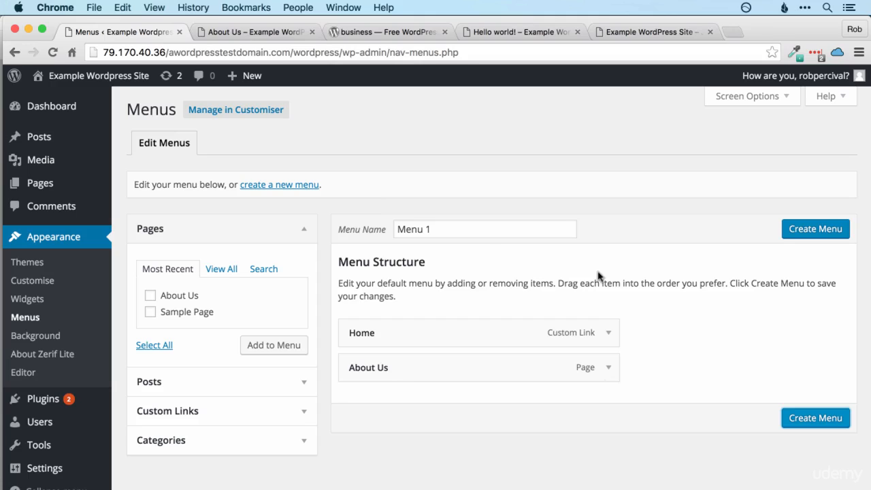
# Step: Leave the Menus page without saving and examine Zerif Lite's style.css and its list of template files in the theme editor
pyautogui.click(29, 378)
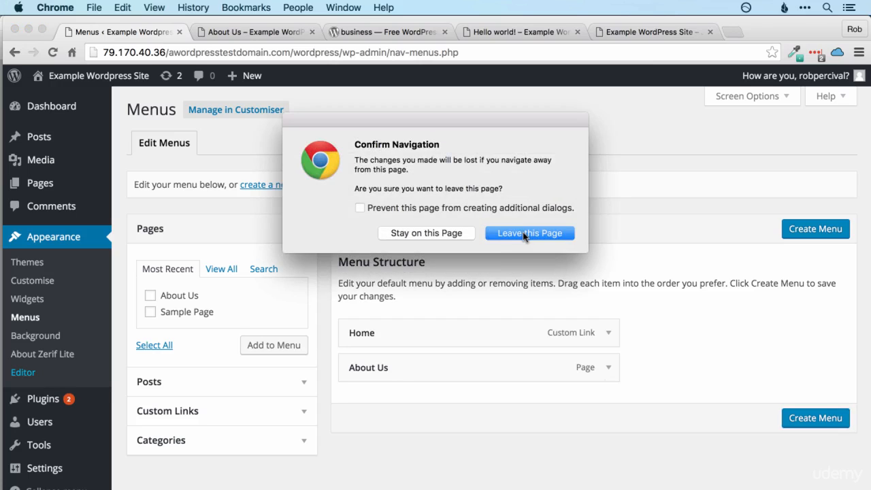
pyautogui.click(525, 235)
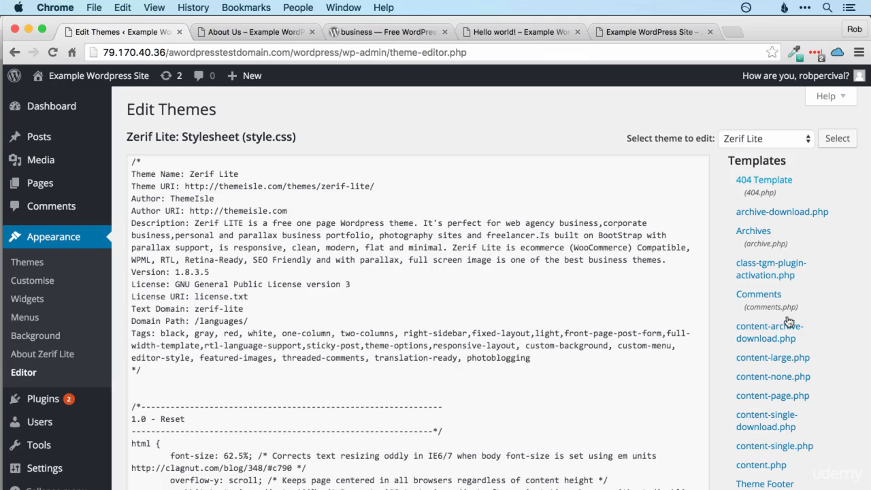
pyautogui.scroll(-3, 443, 255)
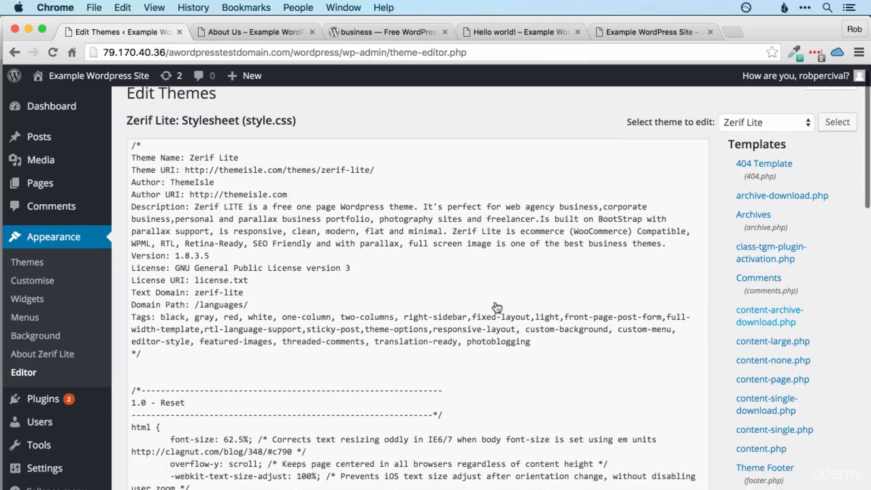
pyautogui.scroll(2, 422, 278)
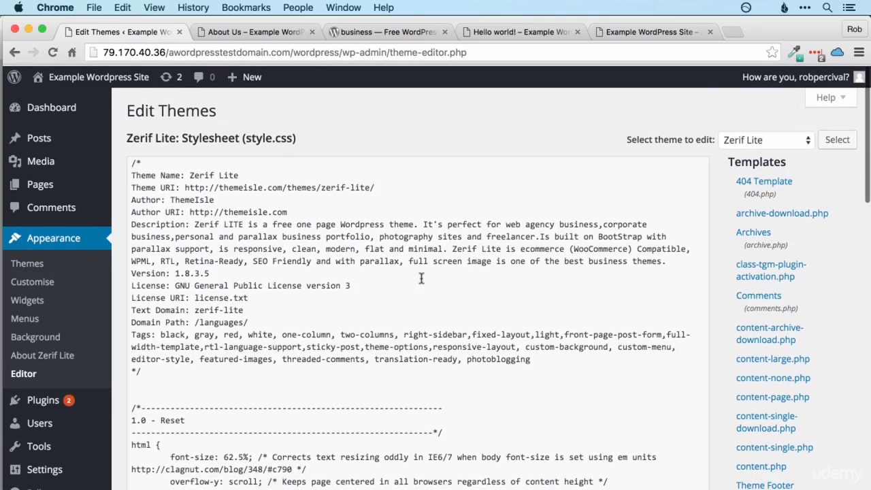
pyautogui.scroll(-5, 422, 278)
pyautogui.scroll(-15, 421, 278)
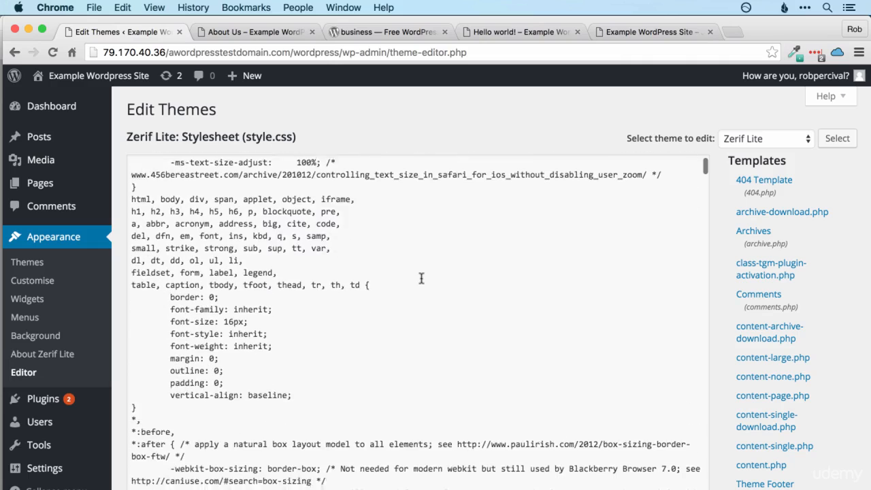
pyautogui.scroll(-15, 422, 277)
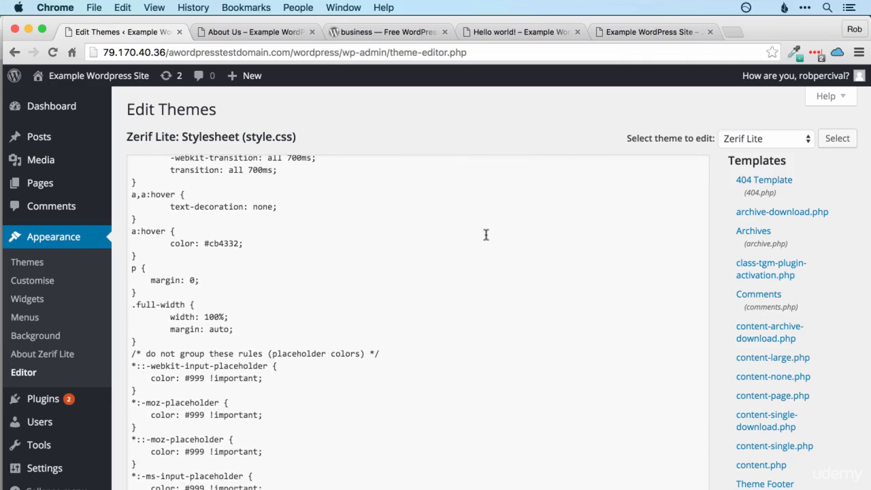
pyautogui.scroll(20, 486, 234)
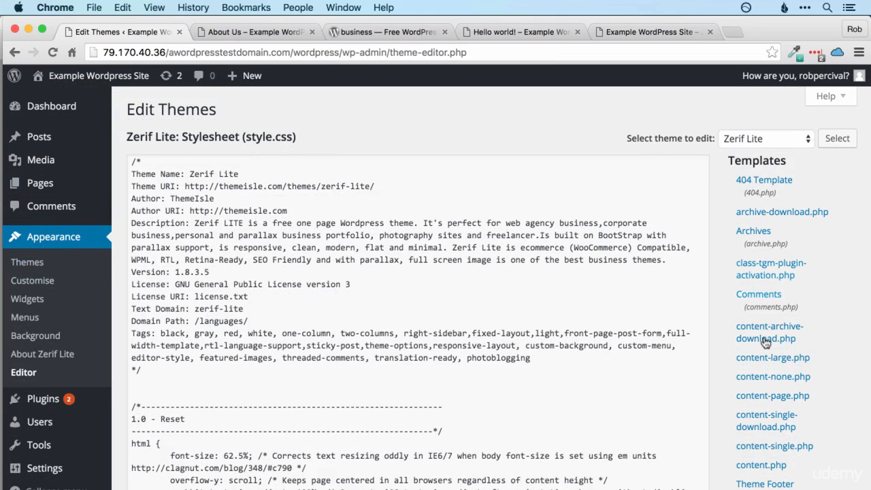
pyautogui.scroll(-4, 759, 327)
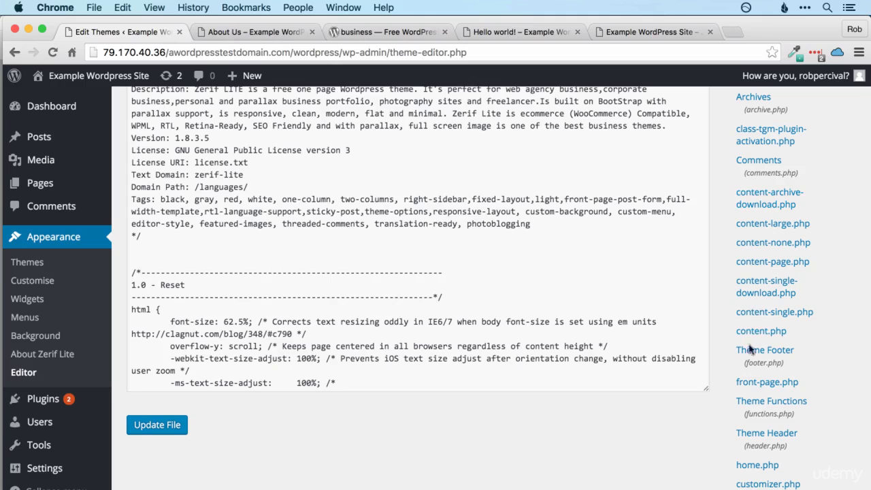
# Step: Check the rest of the theme editor's template list and examine the site's home page sections down to the testimonials
pyautogui.scroll(-4, 775, 365)
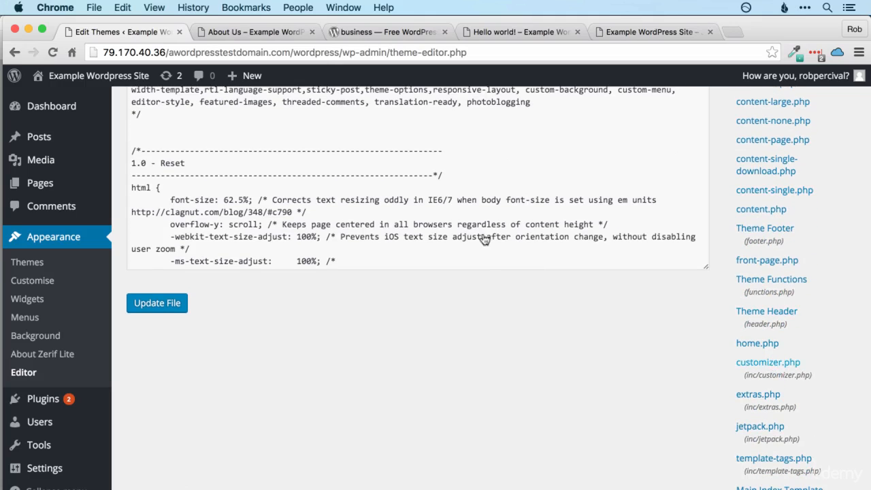
pyautogui.scroll(10, 483, 238)
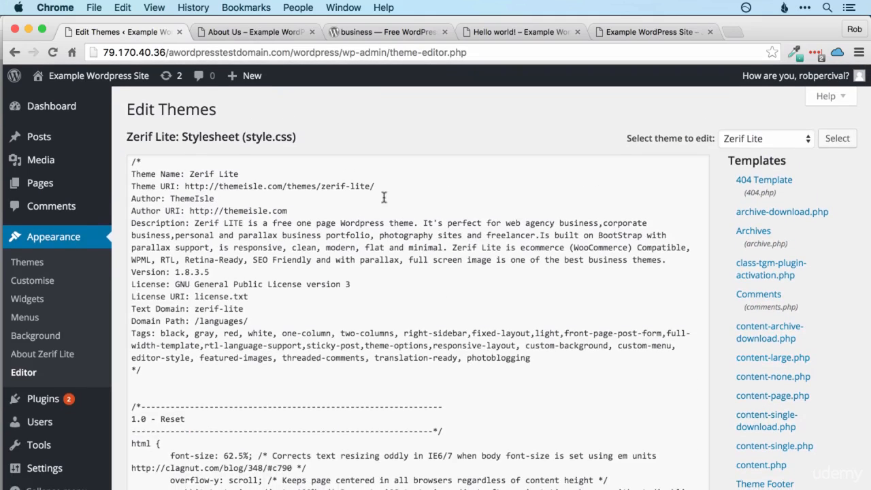
pyautogui.hotkey('ctrl', 'Tab')
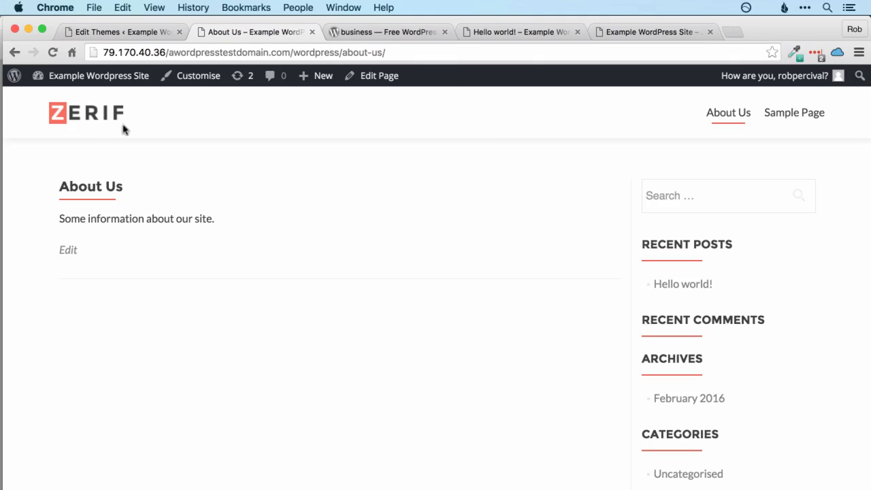
pyautogui.click(101, 118)
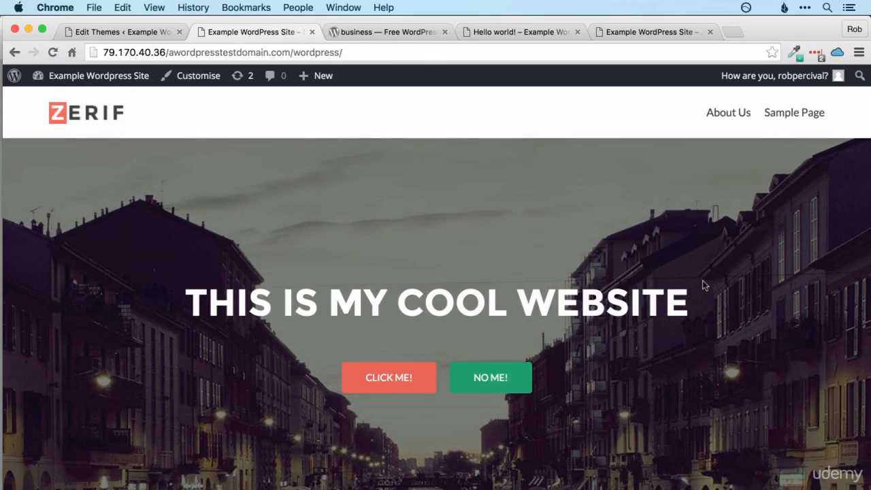
pyautogui.scroll(-10, 680, 272)
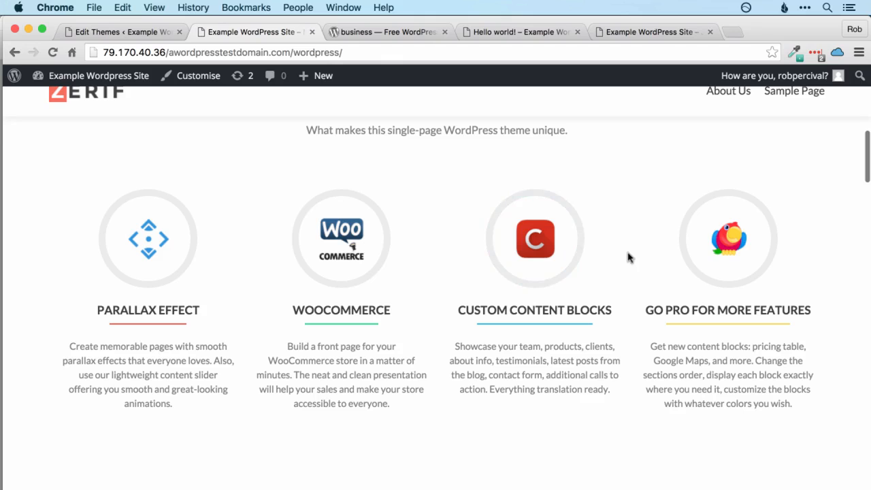
pyautogui.scroll(-5, 629, 232)
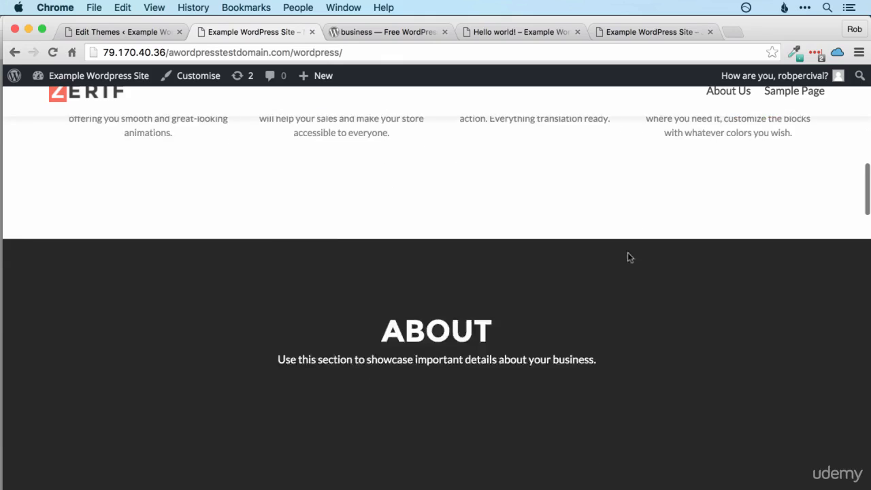
pyautogui.scroll(-1, 676, 259)
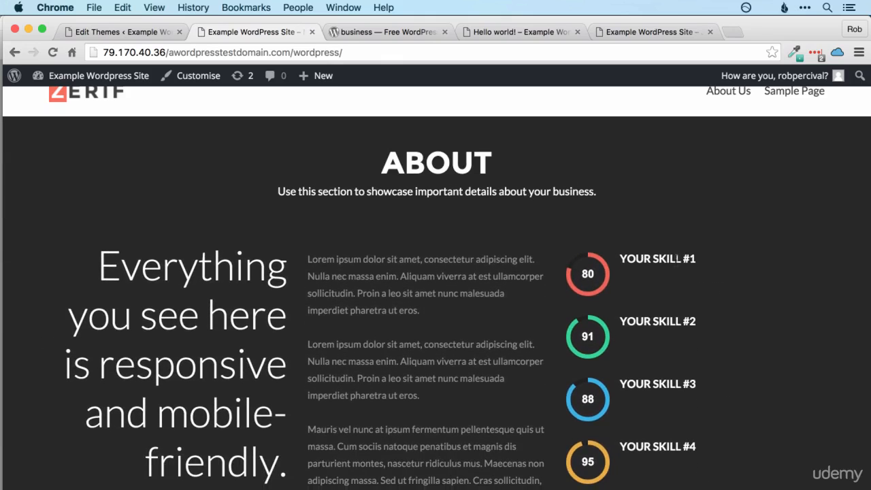
pyautogui.scroll(-2, 678, 264)
pyautogui.scroll(-8, 676, 259)
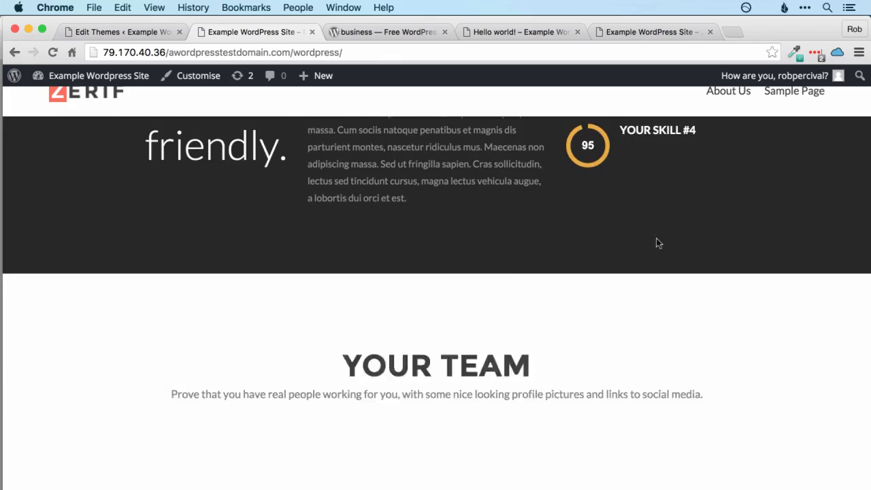
pyautogui.scroll(-7, 658, 241)
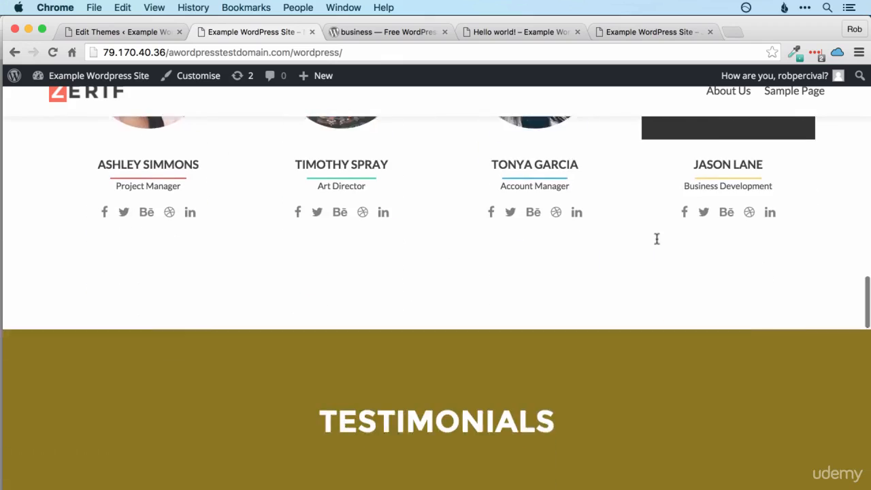
pyautogui.scroll(-3, 686, 197)
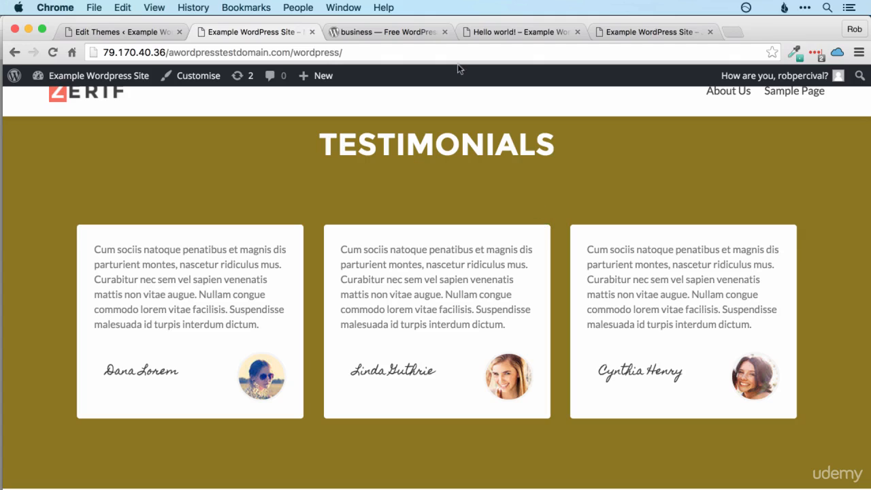
# Step: Replace the WordPress theme directory page with themeforest.net and open its WordPress themes category
pyautogui.click(378, 35)
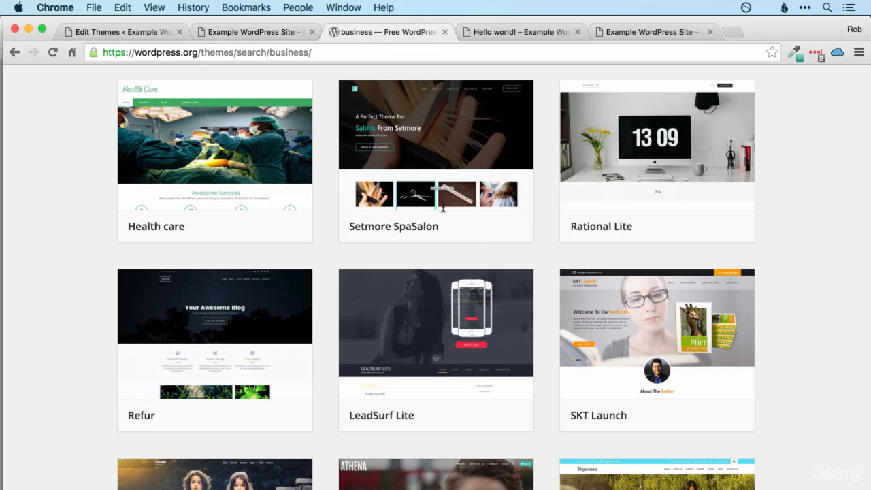
pyautogui.press('super+l')
pyautogui.moveTo(444, 213)
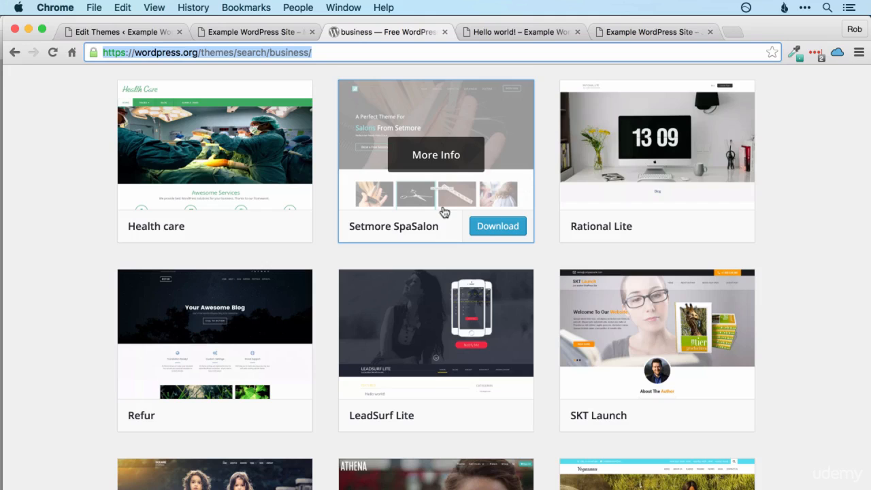
pyautogui.write('themes')
pyautogui.press('BackSpace')
pyautogui.press('BackSpace')
pyautogui.write('f')
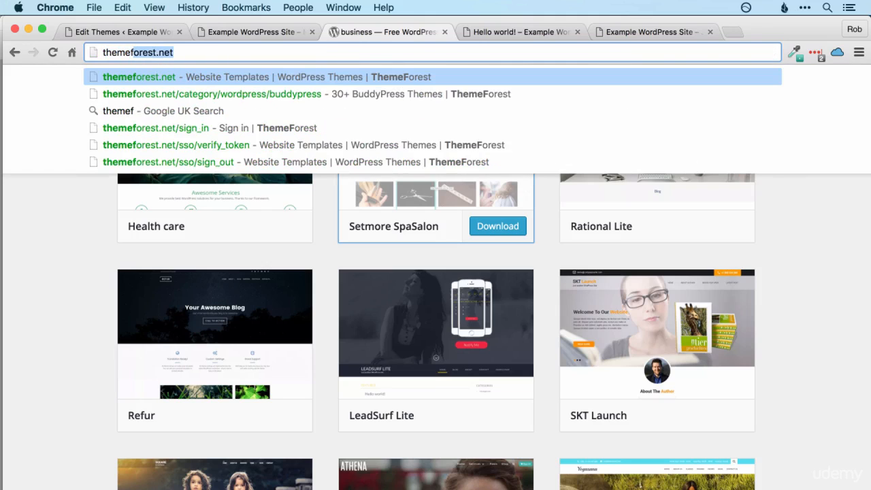
pyautogui.press('Return')
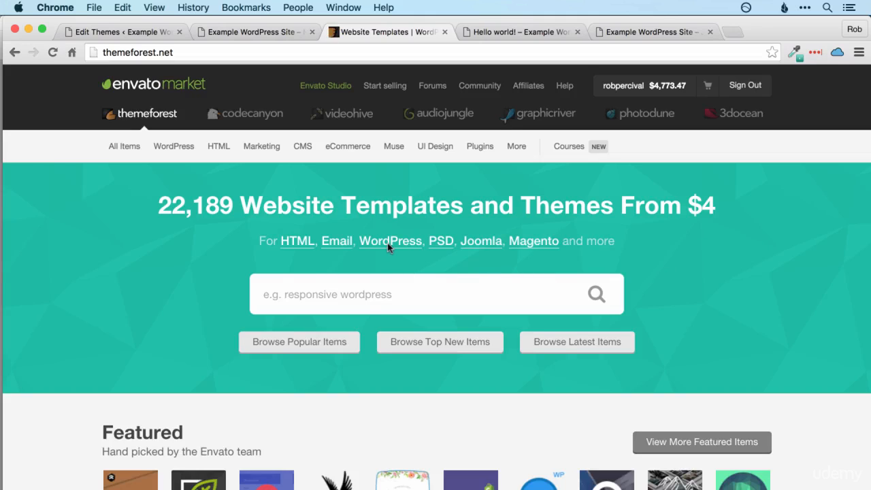
pyautogui.click(390, 242)
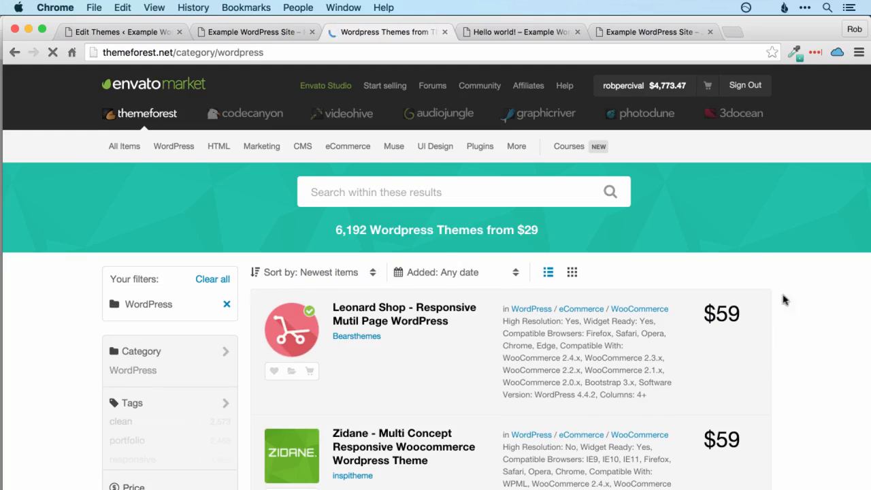
# Step: Sort the WordPress themes by best sellers and show them in a grid
pyautogui.scroll(-2, 778, 282)
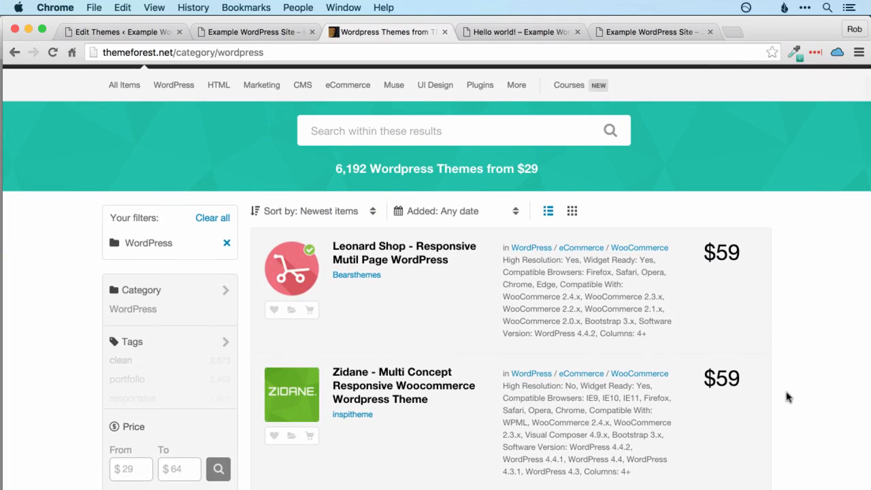
pyautogui.scroll(-2, 490, 237)
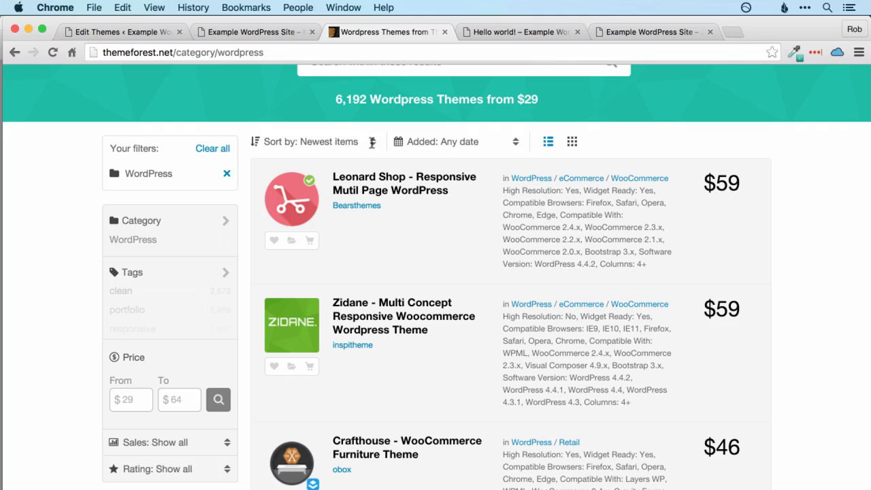
pyautogui.click(372, 144)
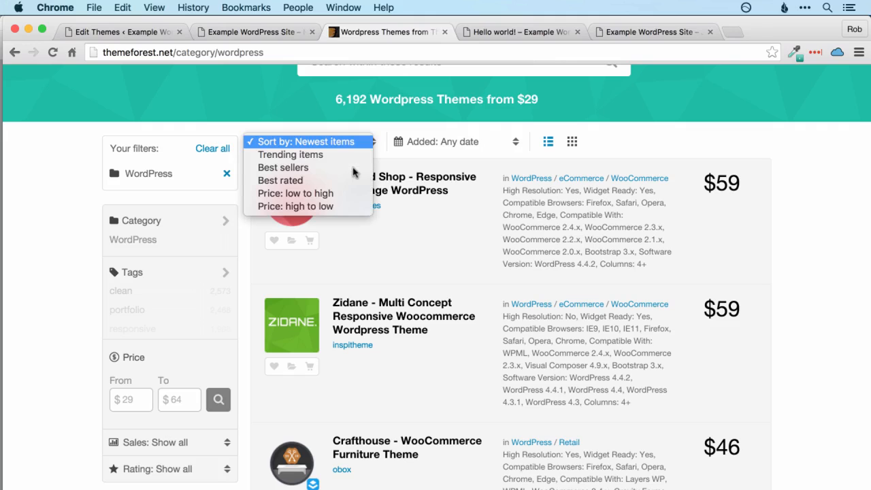
pyautogui.click(300, 168)
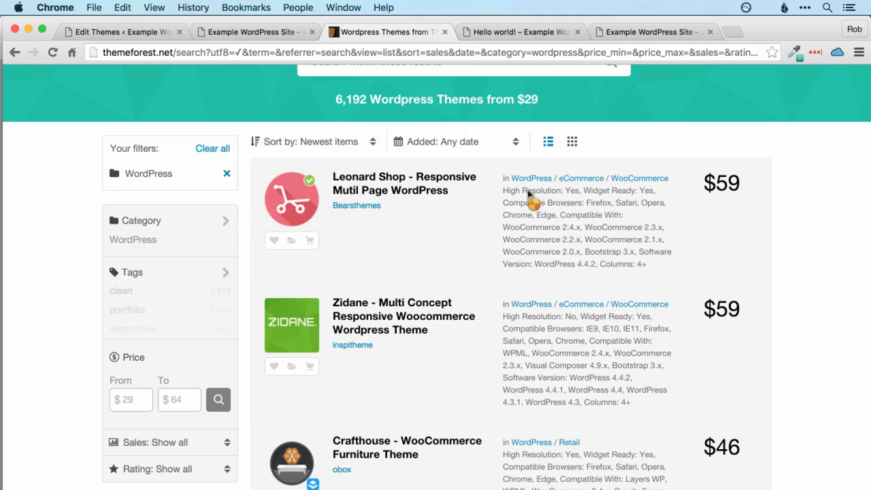
pyautogui.click(574, 144)
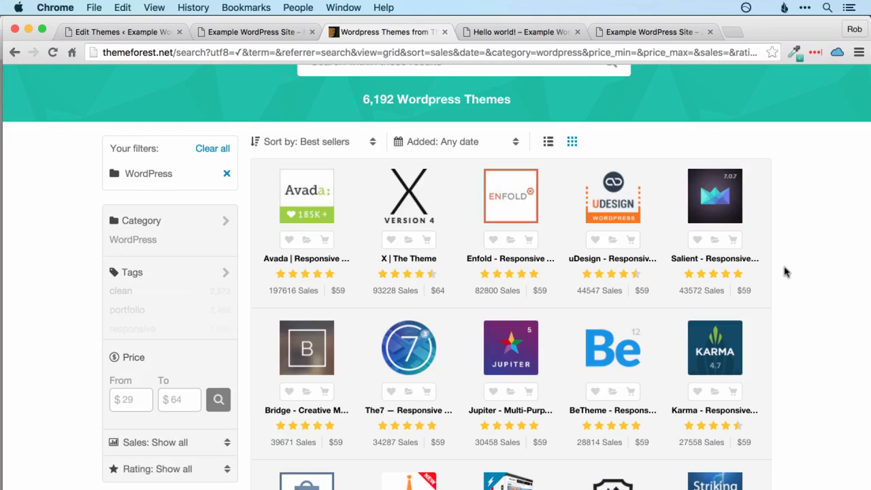
# Step: Browse the best-selling WordPress themes and preview the Avada and Flatsome thumbnails
pyautogui.scroll(-5, 785, 272)
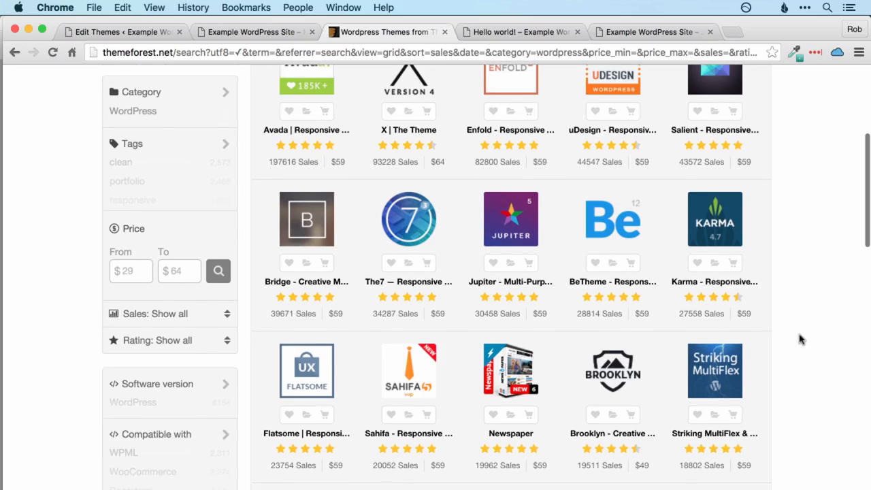
pyautogui.scroll(5, 477, 297)
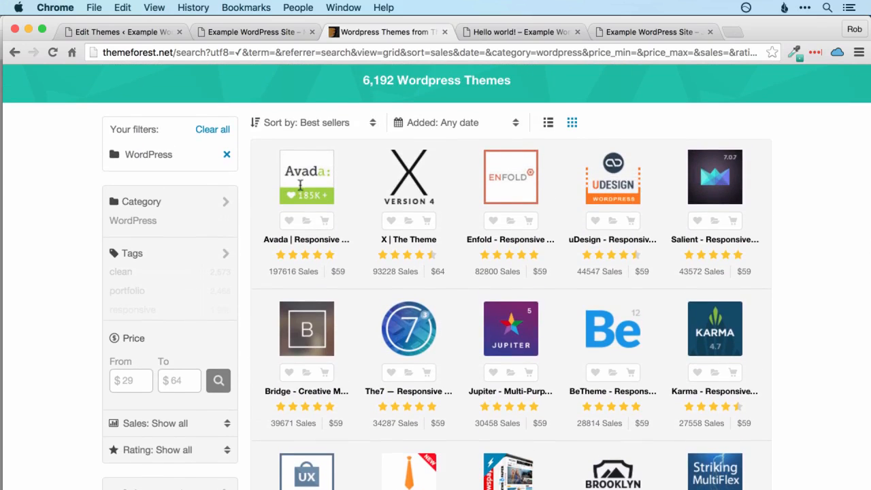
pyautogui.moveTo(324, 191)
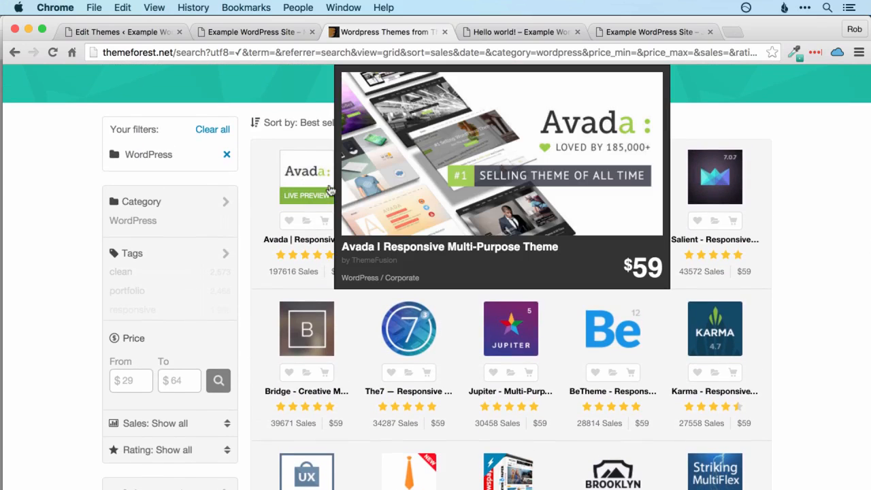
pyautogui.moveTo(496, 190)
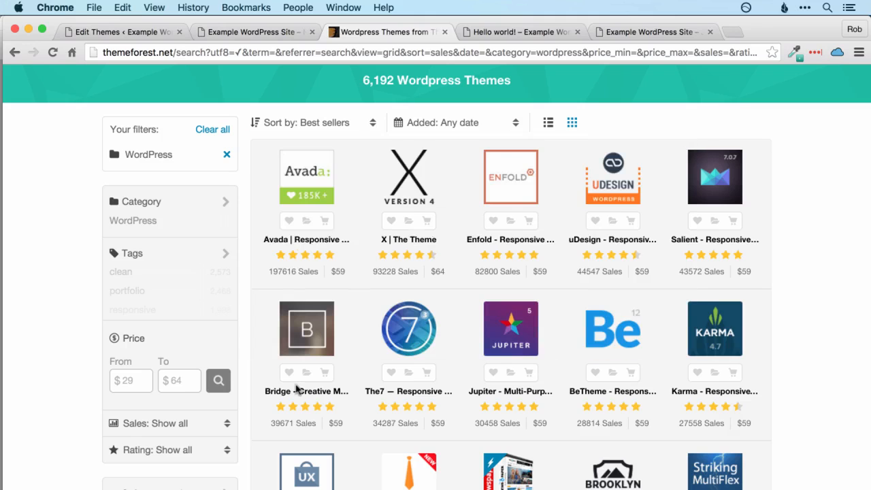
pyautogui.scroll(-3, 297, 389)
pyautogui.moveTo(296, 388)
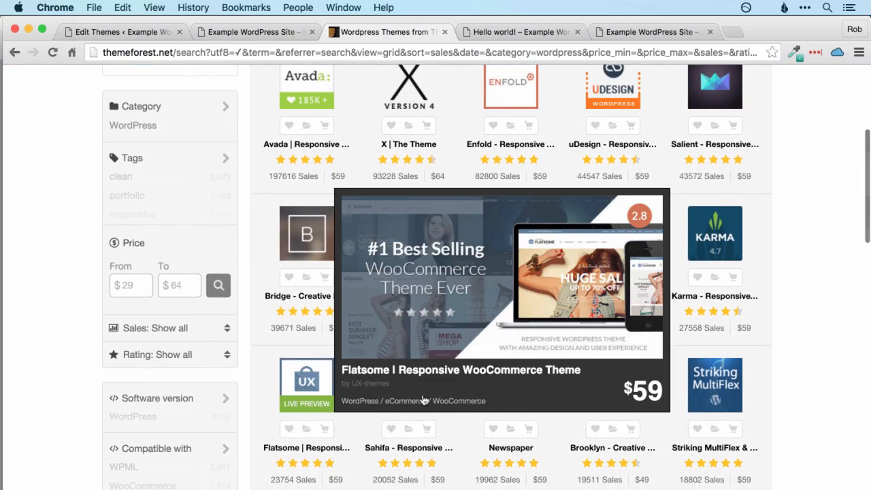
pyautogui.moveTo(423, 400)
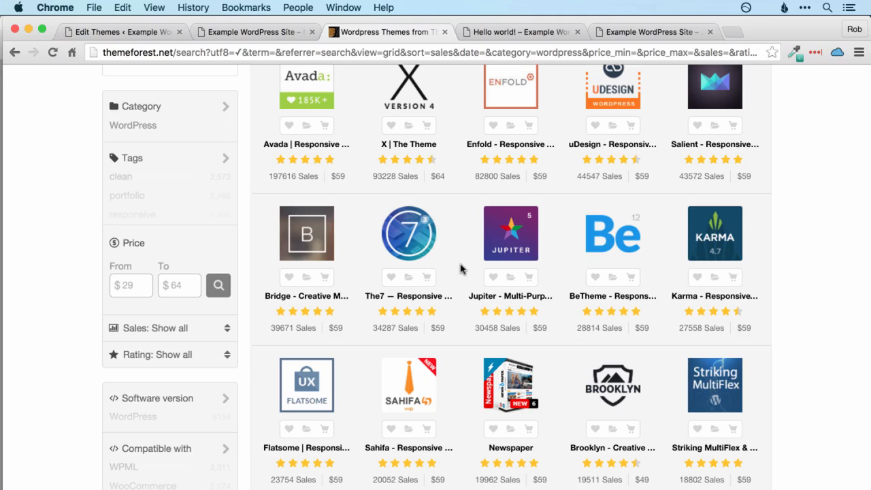
# Step: Open the item page of X | The Theme from the best sellers and review its details and licence options
pyautogui.scroll(2, 460, 269)
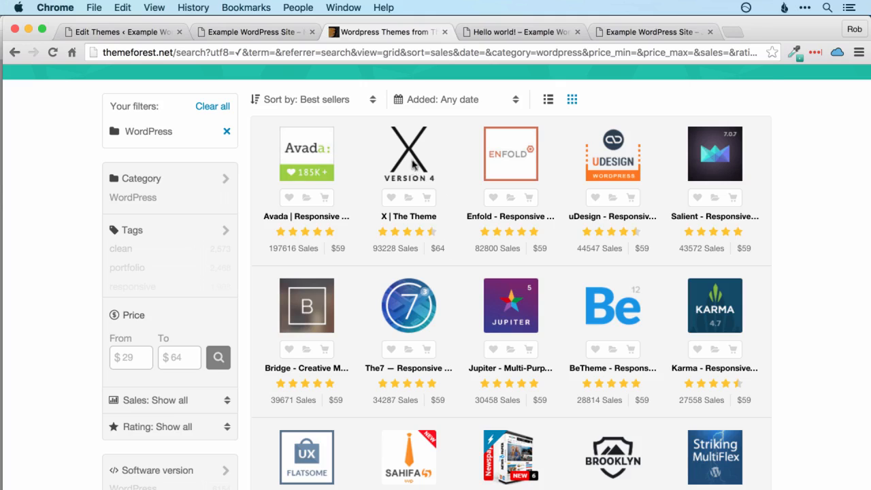
pyautogui.moveTo(411, 158)
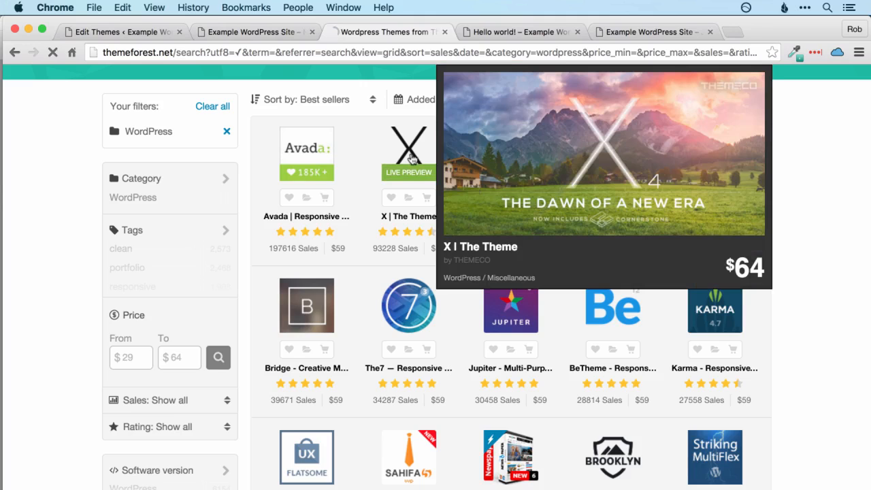
pyautogui.click(411, 160)
pyautogui.scroll(-5, 523, 248)
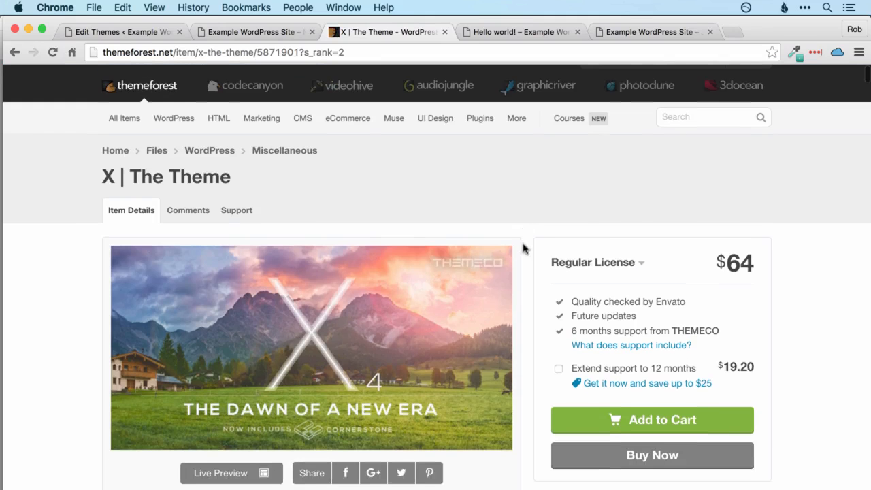
pyautogui.scroll(2, 258, 415)
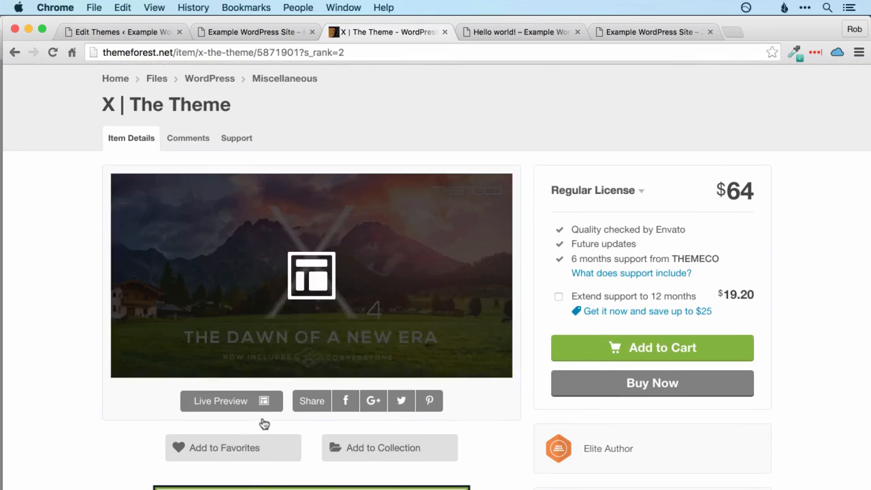
# Step: Open the live preview of X | The Theme without the Envato frame and examine the demo page down to the Integrity stack
pyautogui.click(235, 399)
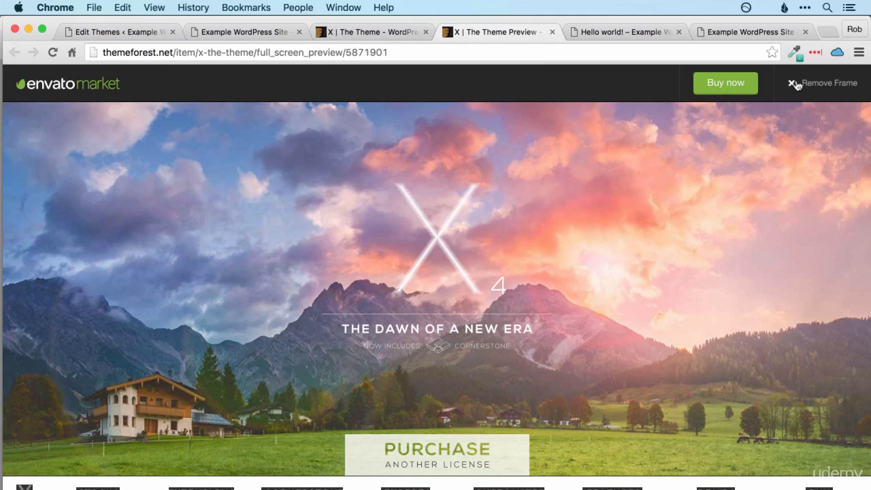
pyautogui.click(796, 82)
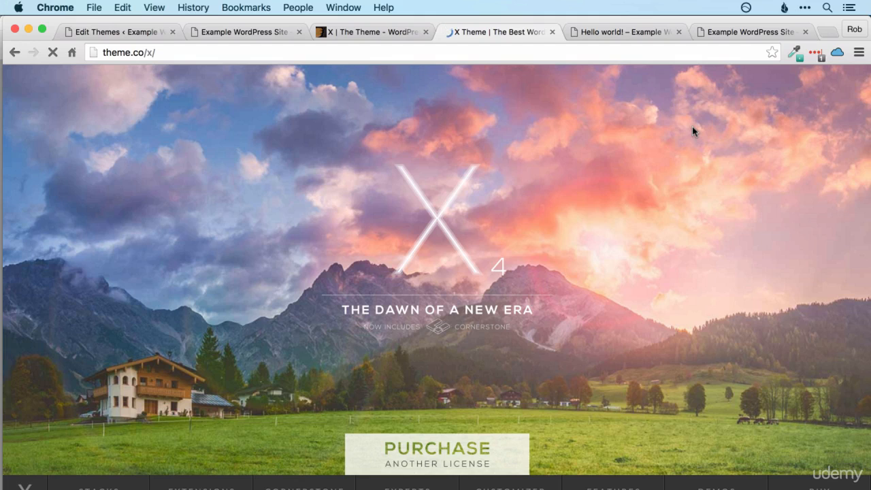
pyautogui.scroll(-5, 692, 127)
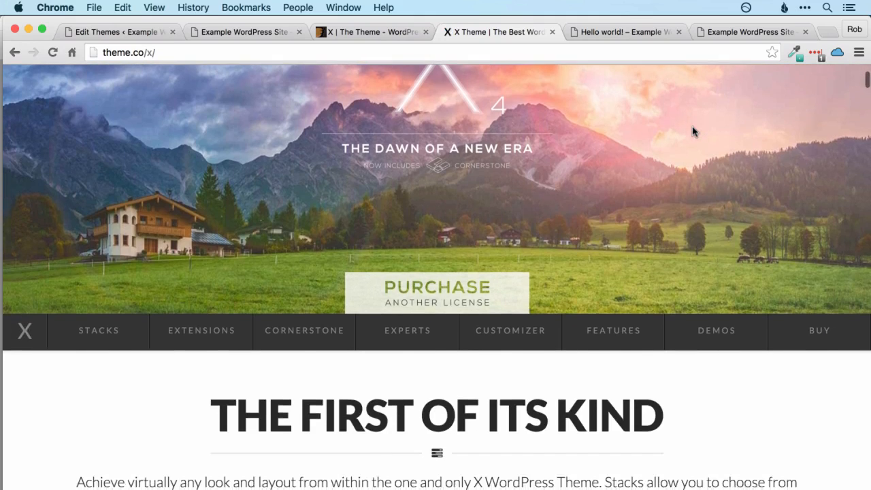
pyautogui.scroll(-12, 692, 130)
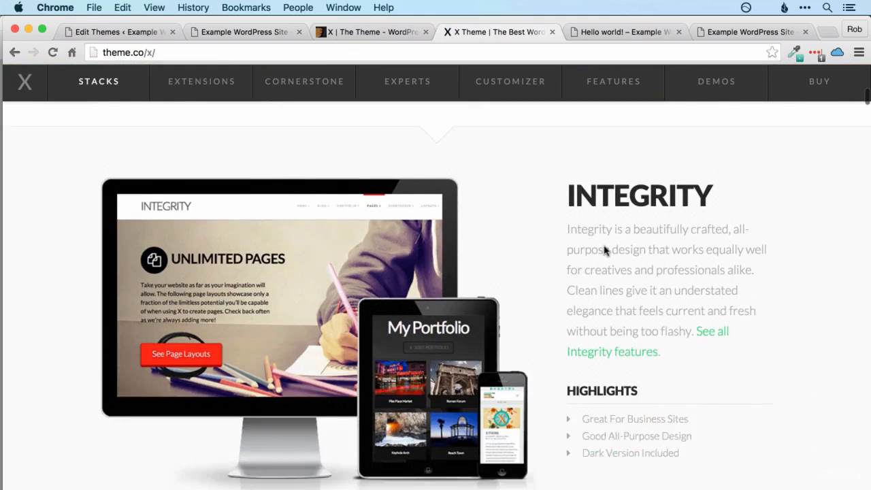
pyautogui.scroll(-2, 604, 250)
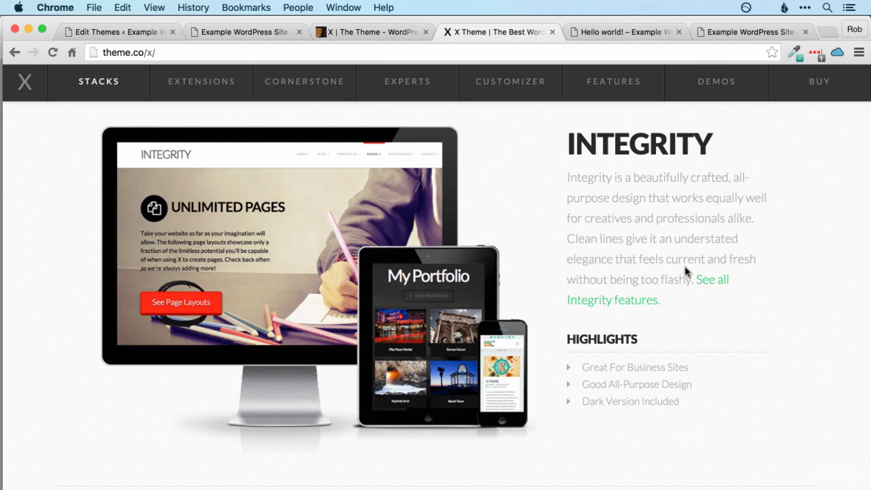
# Step: Examine the Integrity, Renew, Icon and Ethos stacks and their highlights on the X theme page
pyautogui.scroll(-7, 685, 271)
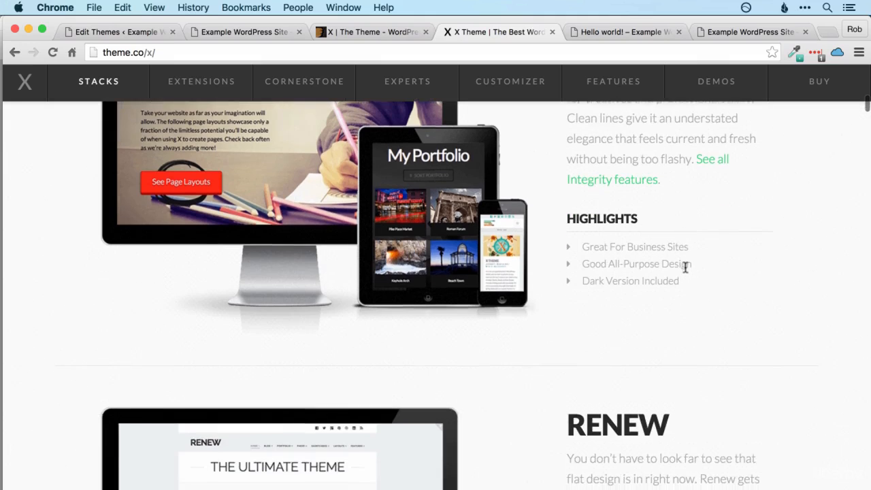
pyautogui.scroll(-3, 686, 267)
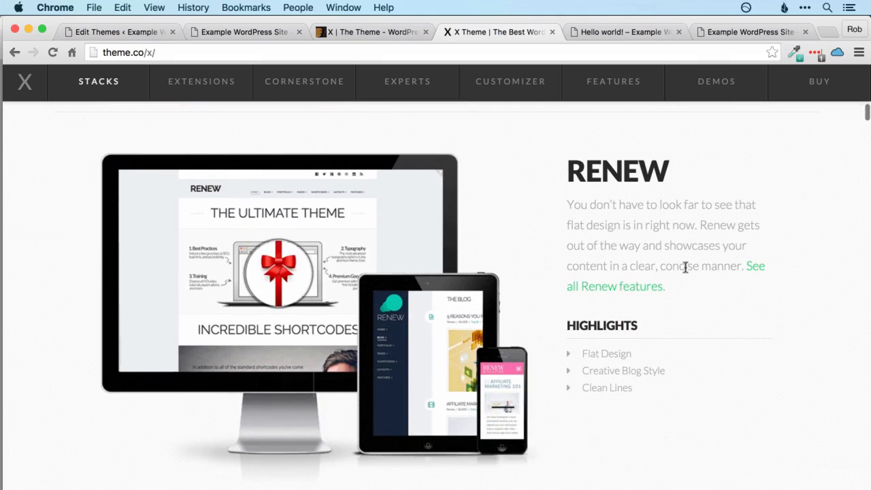
pyautogui.scroll(10, 279, 231)
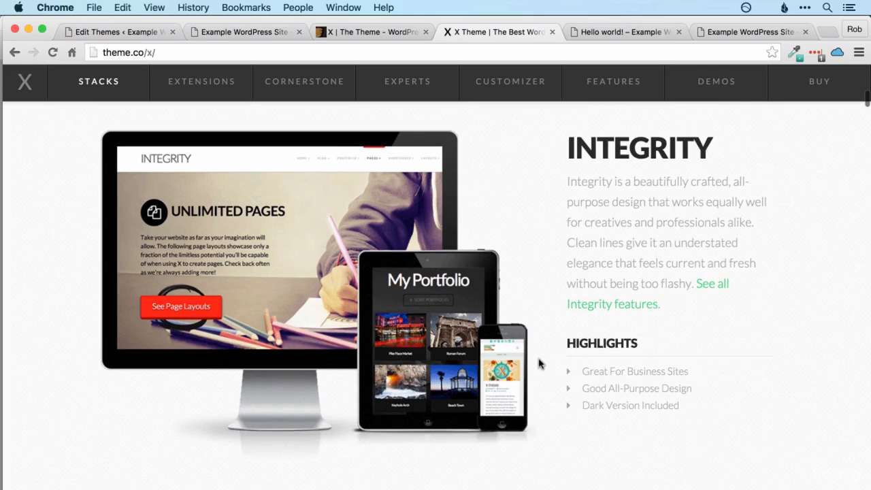
pyautogui.scroll(-2, 539, 364)
pyautogui.scroll(-3, 539, 364)
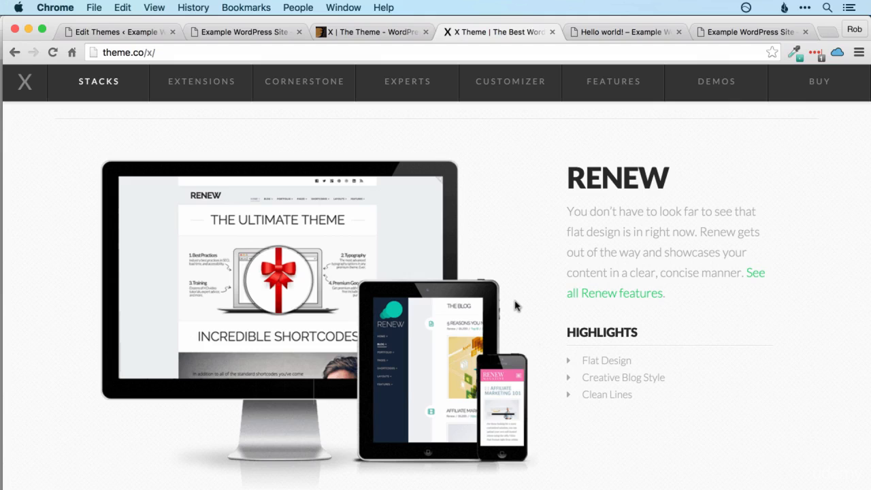
pyautogui.scroll(-6, 515, 306)
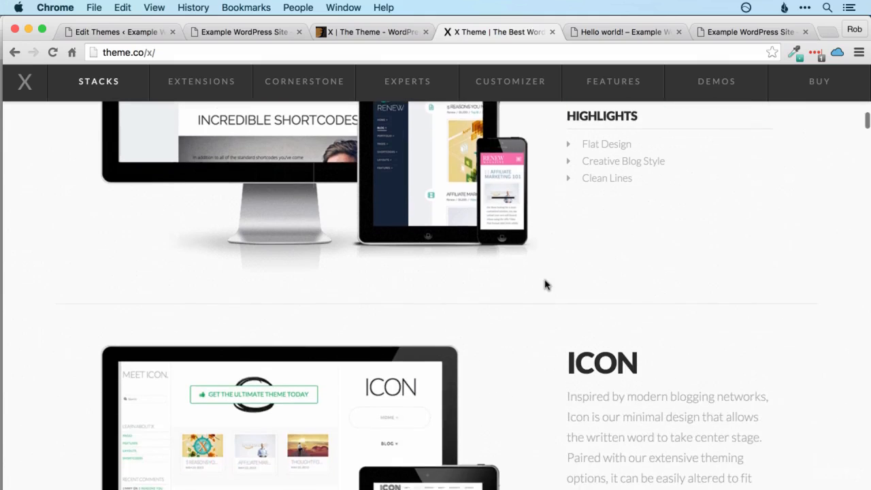
pyautogui.scroll(-5, 545, 284)
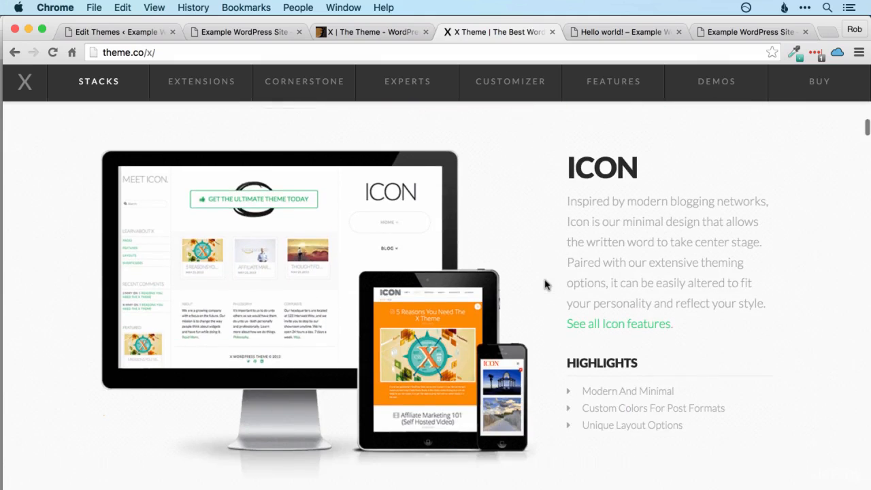
pyautogui.scroll(-2, 544, 284)
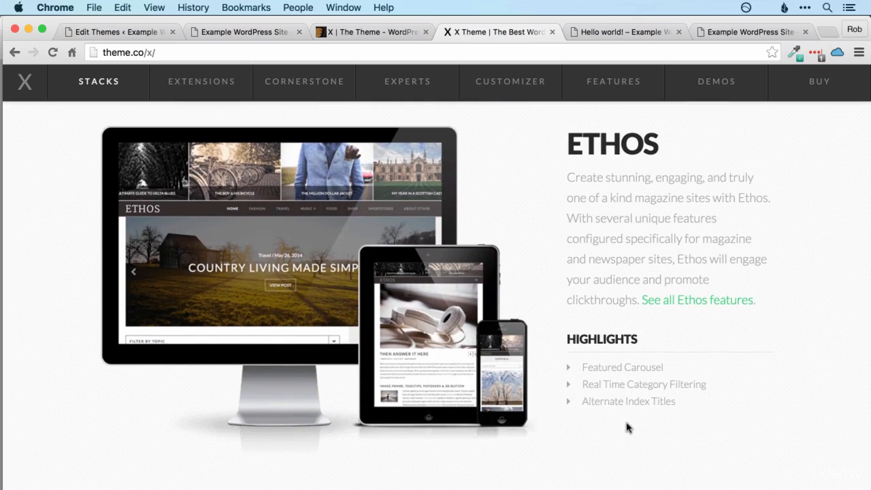
# Step: Go to the X theme's demos section and open the Integrity 03, Renew 05 and Icon 04 demos in new tabs
pyautogui.scroll(15, 679, 274)
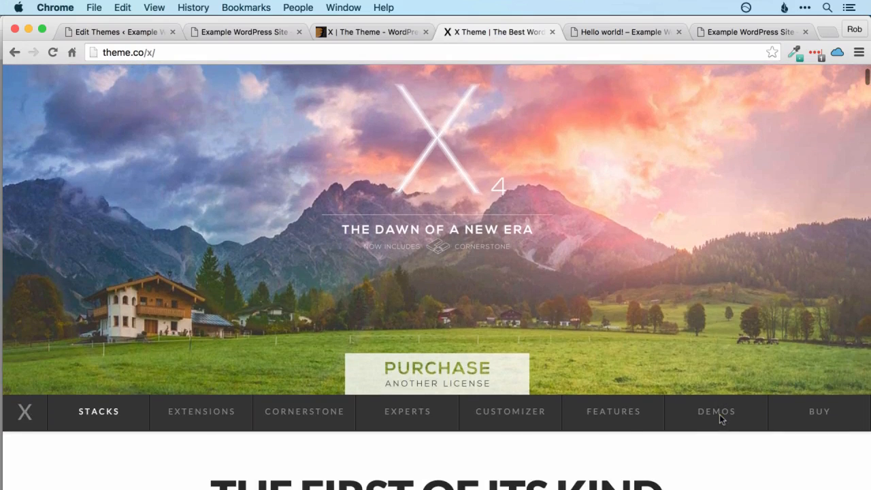
pyautogui.click(718, 416)
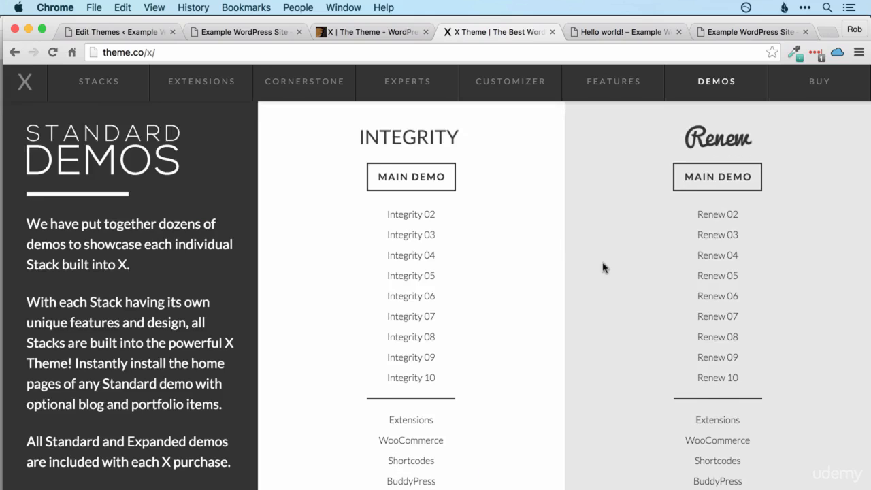
pyautogui.scroll(-2, 415, 206)
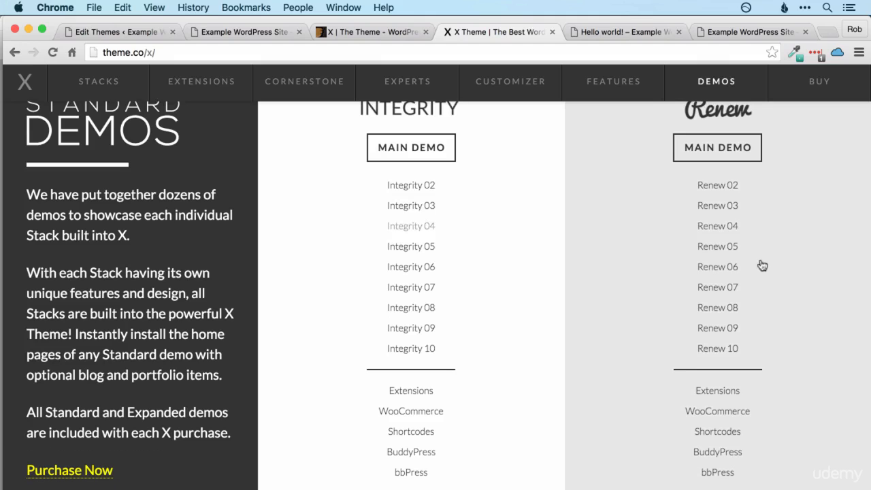
pyautogui.keyDown('super'); pyautogui.click(727, 254); pyautogui.keyUp('super')
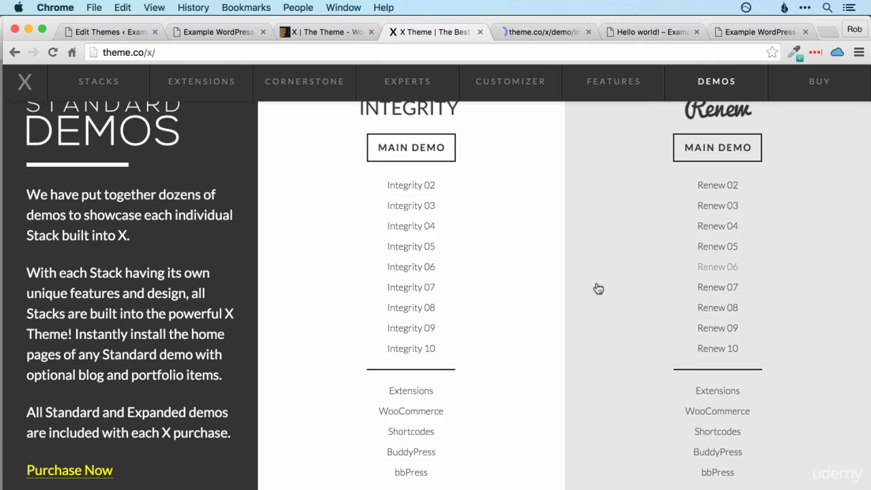
pyautogui.scroll(-10, 598, 289)
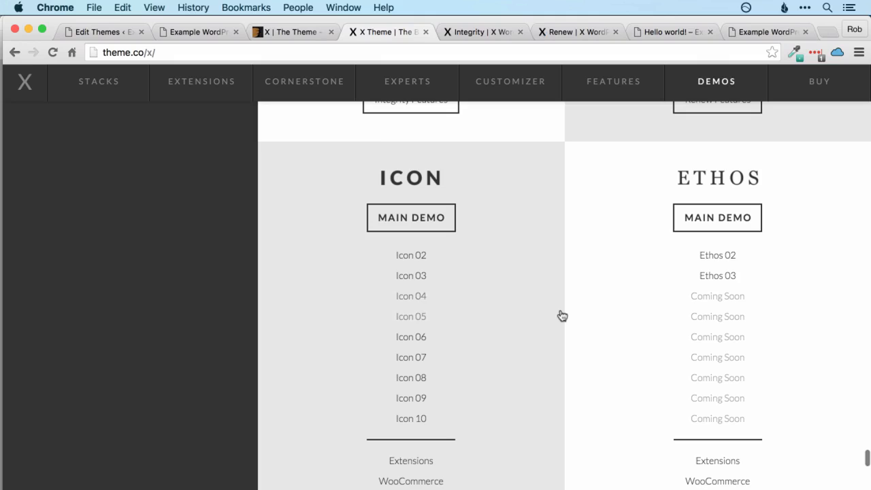
pyautogui.scroll(3, 562, 316)
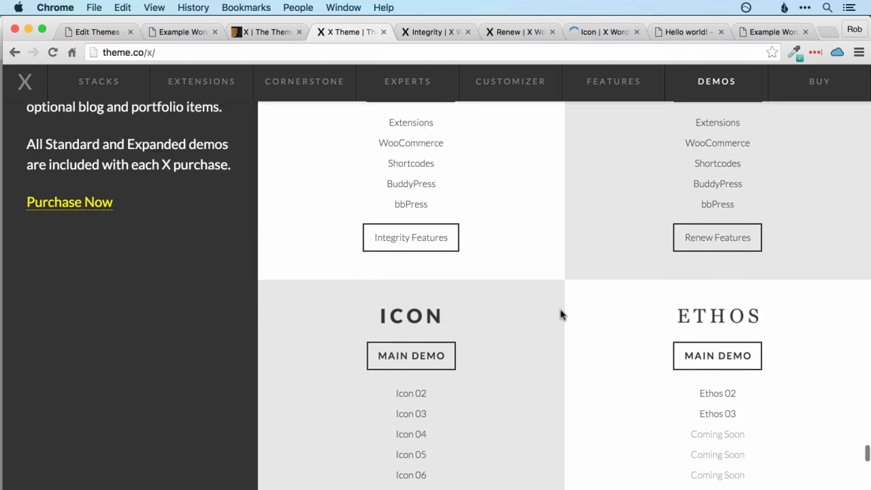
pyautogui.scroll(6, 561, 314)
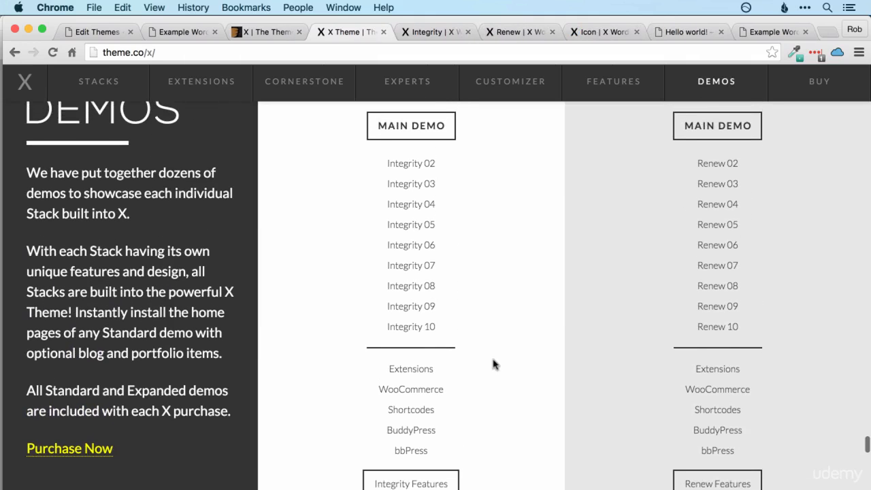
# Step: Check the WooCommerce, BuddyPress and bbPress demos listed for the Integrity stack
pyautogui.keyDown('super'); pyautogui.click(417, 392); pyautogui.keyUp('super')
pyautogui.keyDown('super'); pyautogui.click(409, 432); pyautogui.keyUp('super')
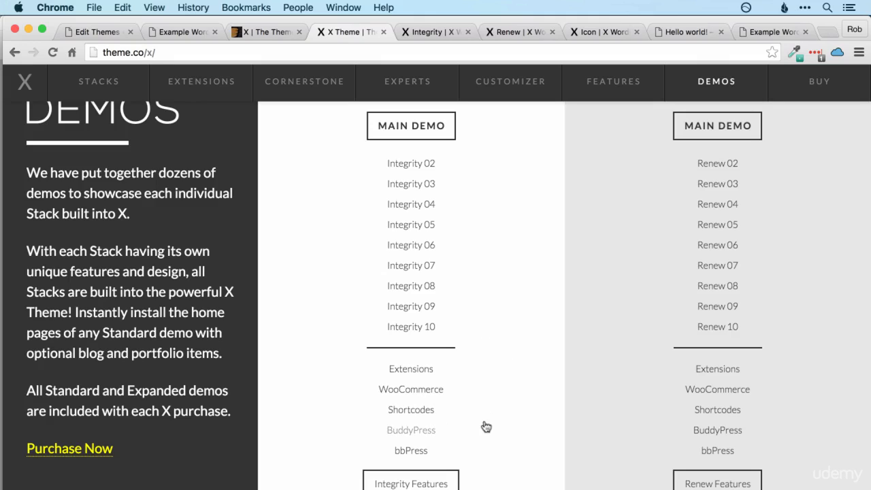
pyautogui.keyDown('super'); pyautogui.click(410, 452); pyautogui.keyUp('super')
# Step: Review the Integrity 03 demo's home page down to its footer, and close its tab
pyautogui.click(440, 33)
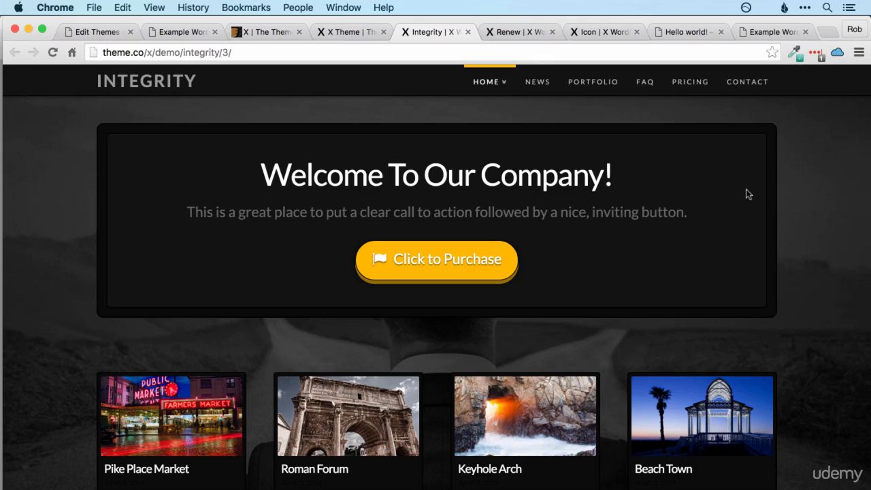
pyautogui.scroll(-5, 747, 194)
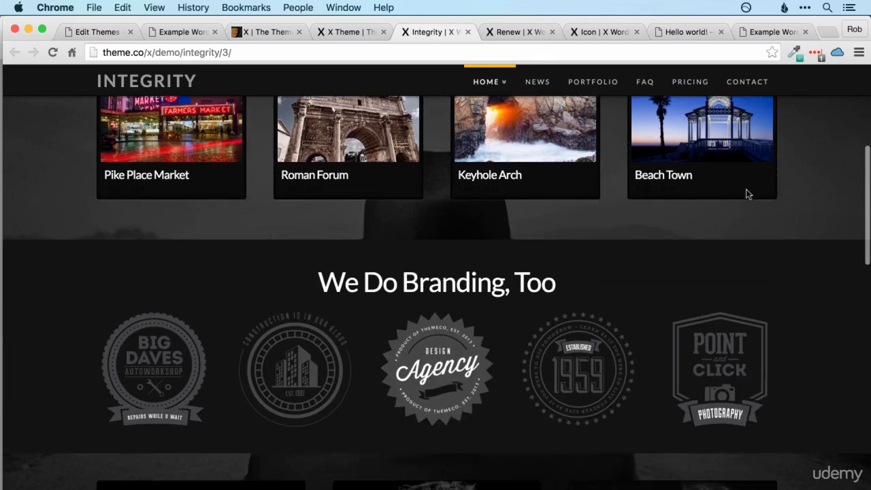
pyautogui.scroll(-15, 746, 193)
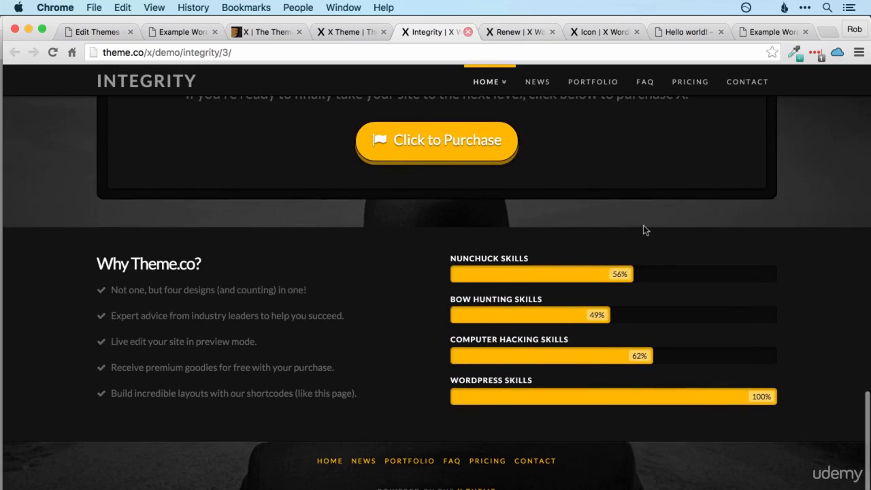
pyautogui.press('super+w')
# Step: Review the whole Renew 05 demo landing page, and close its tab
pyautogui.scroll(-2, 645, 230)
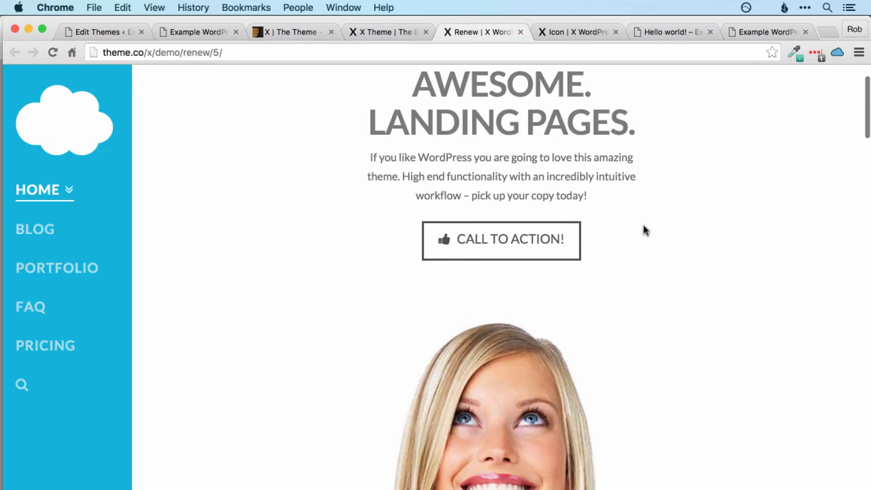
pyautogui.scroll(-10, 645, 230)
pyautogui.scroll(-15, 644, 226)
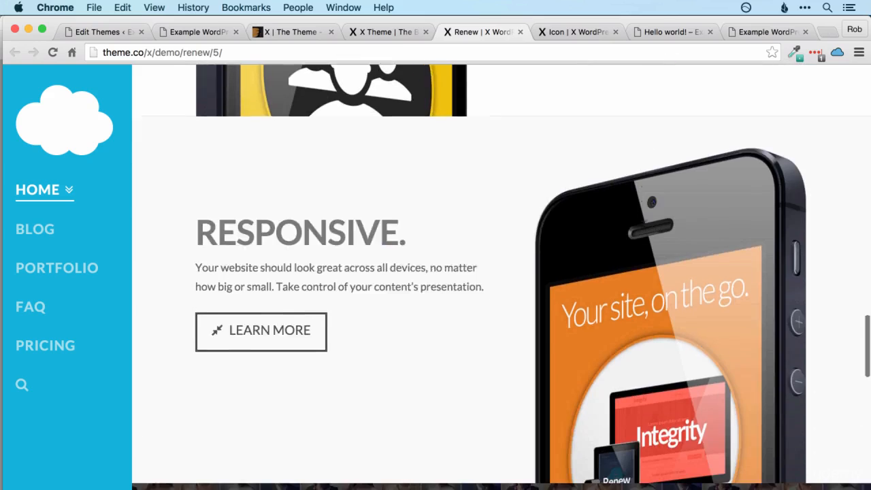
pyautogui.scroll(-20, 643, 226)
pyautogui.scroll(15, 298, 175)
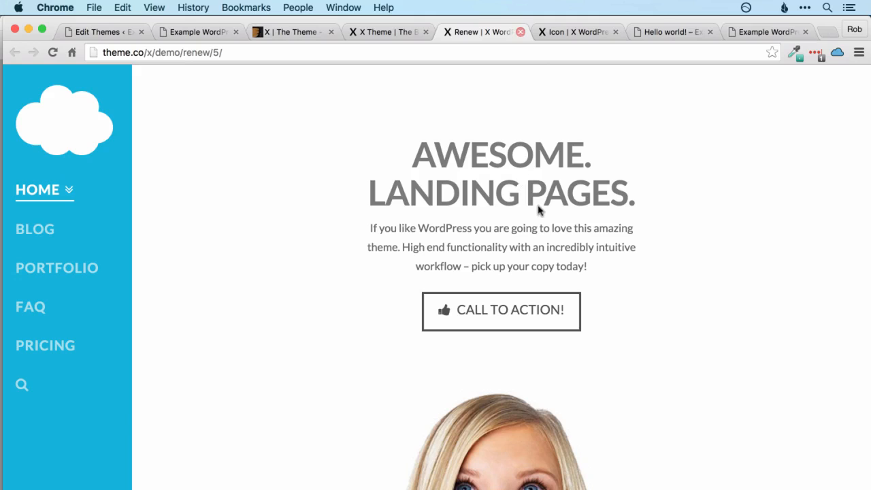
pyautogui.press('super+w')
# Step: Review the Icon 04 demo's home page down to the recent articles, and close its tab
pyautogui.scroll(-10, 538, 211)
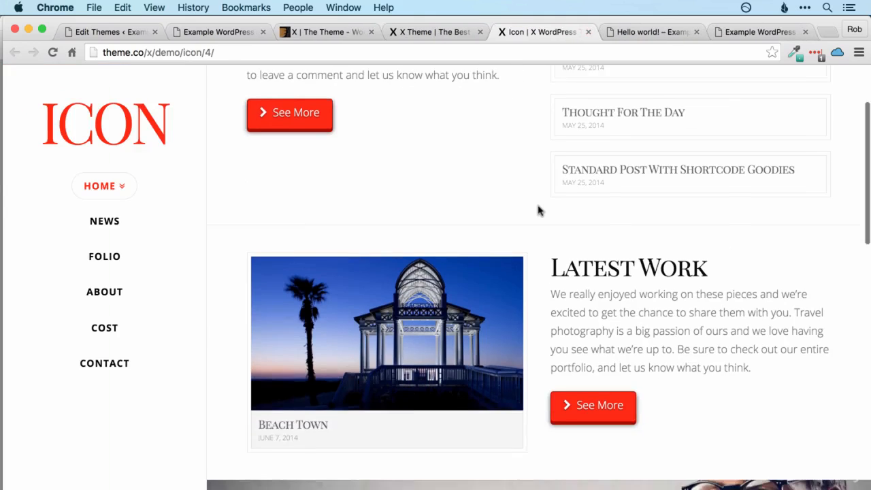
pyautogui.scroll(-5, 538, 211)
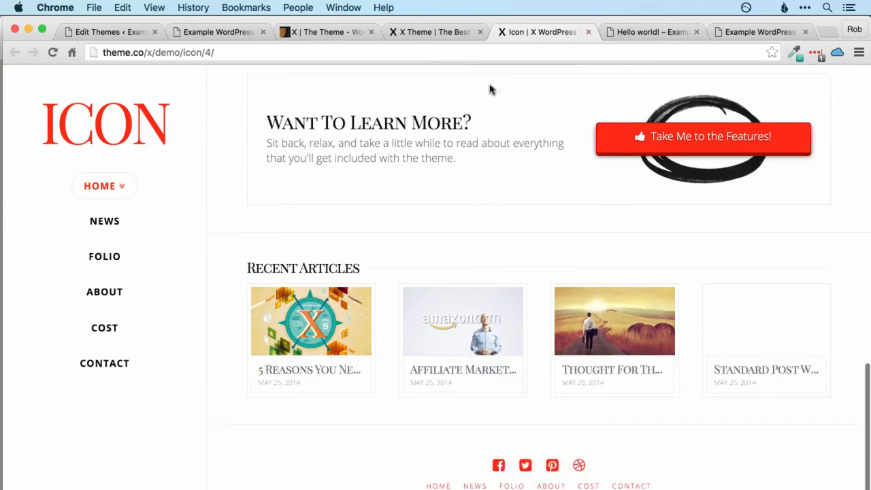
pyautogui.click(589, 33)
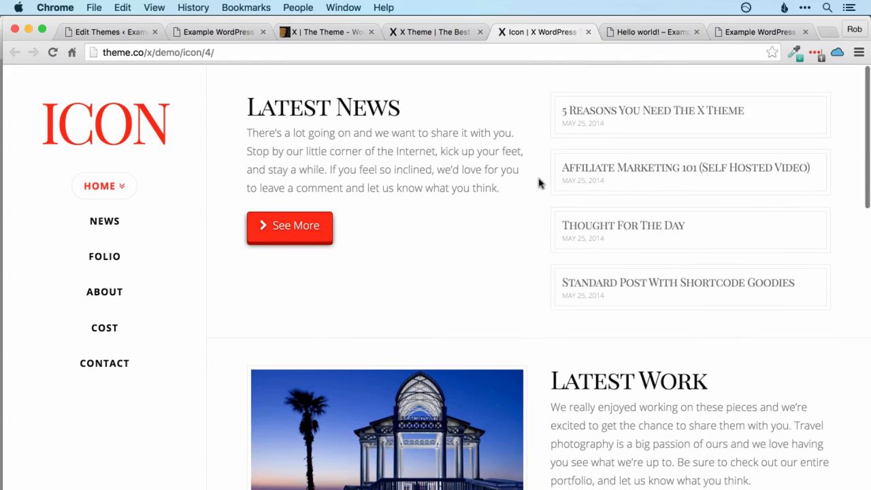
pyautogui.press('super+w')
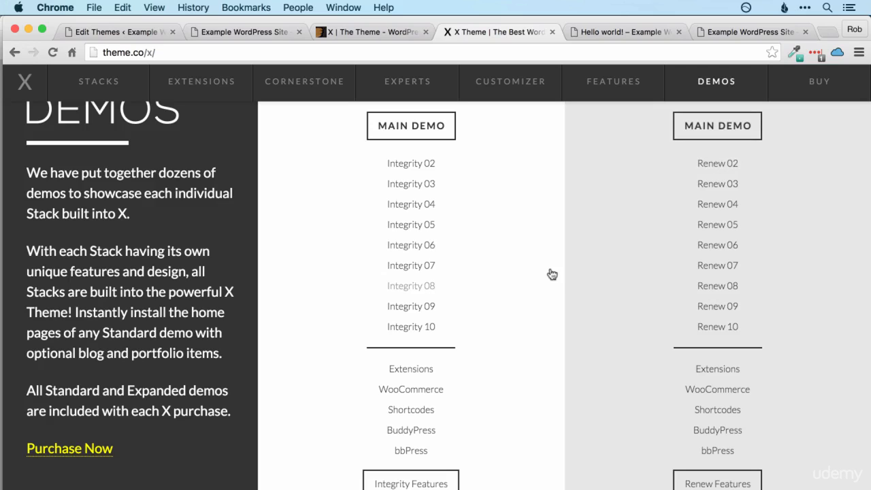
# Step: Open the Integrity 07 demo in a new tab and examine its home page sections down to Stunning Design
pyautogui.keyDown('super'); pyautogui.click(430, 267); pyautogui.keyUp('super')
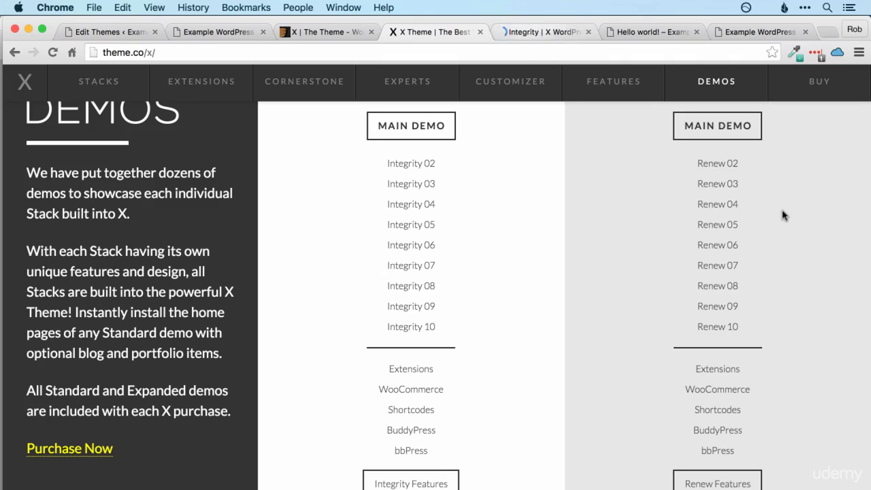
pyautogui.hotkey('ctrl', 'Tab')
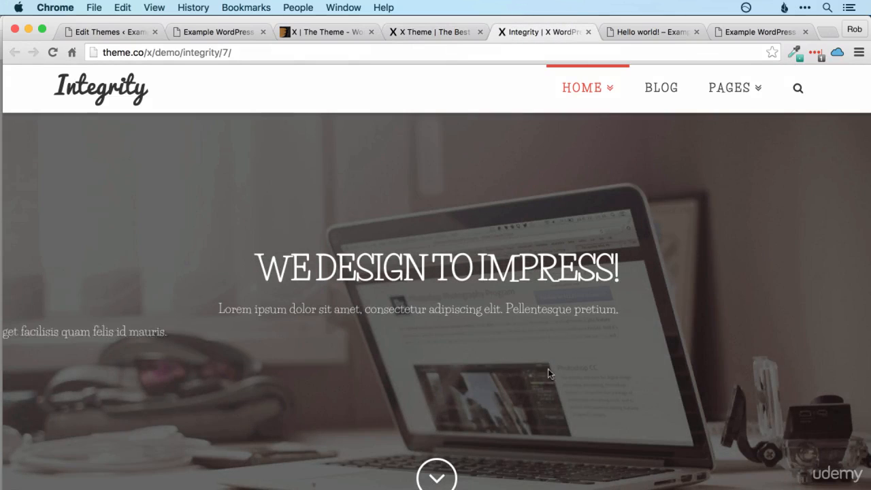
pyautogui.scroll(-2, 549, 349)
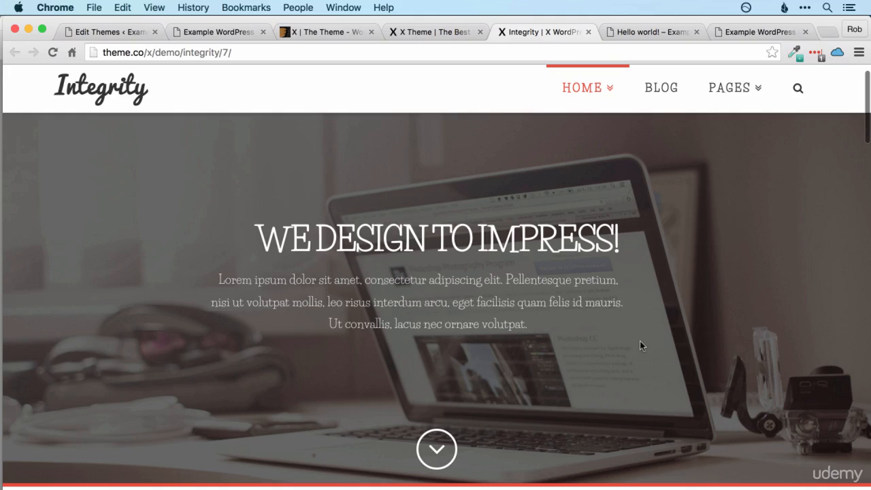
pyautogui.scroll(-5, 640, 341)
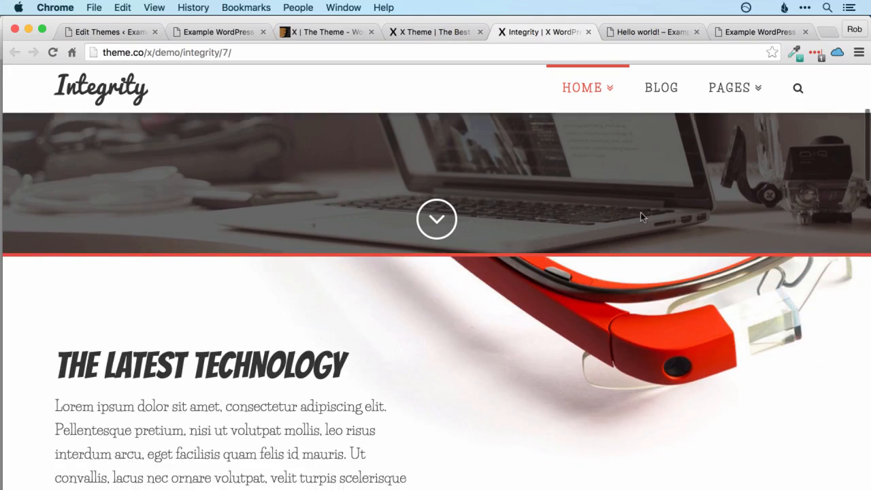
pyautogui.scroll(-2, 565, 305)
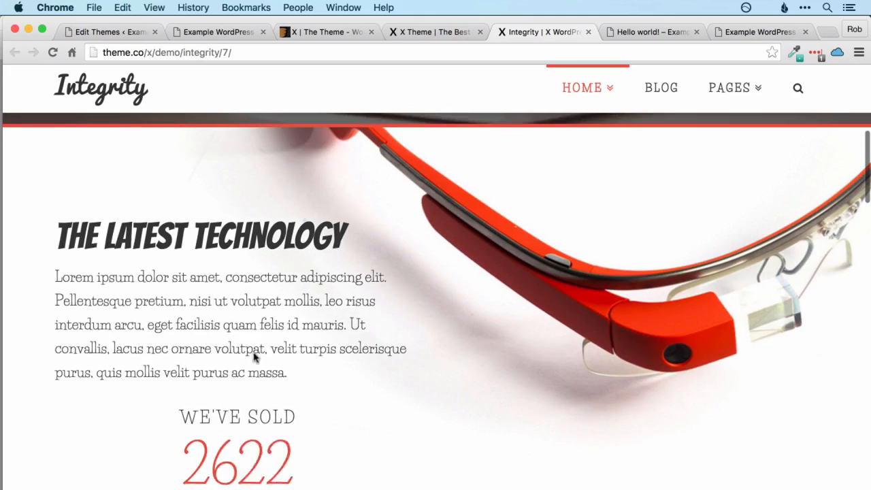
pyautogui.scroll(-2, 456, 397)
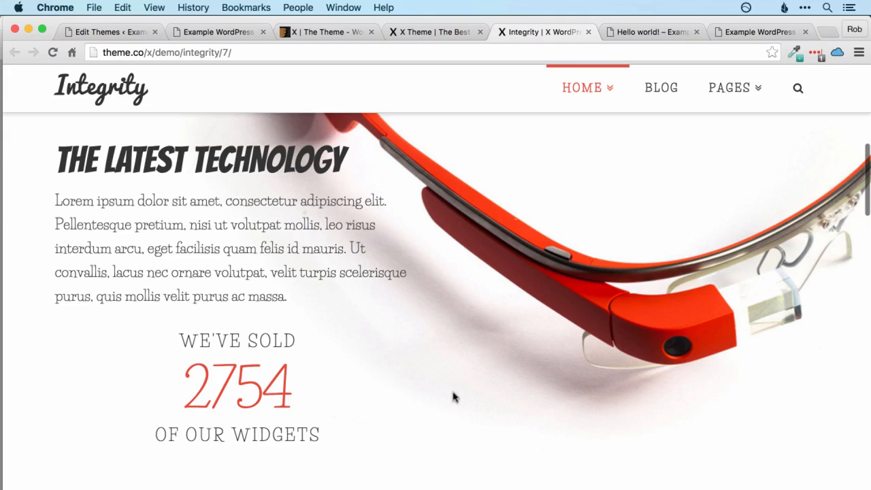
pyautogui.scroll(-5, 455, 397)
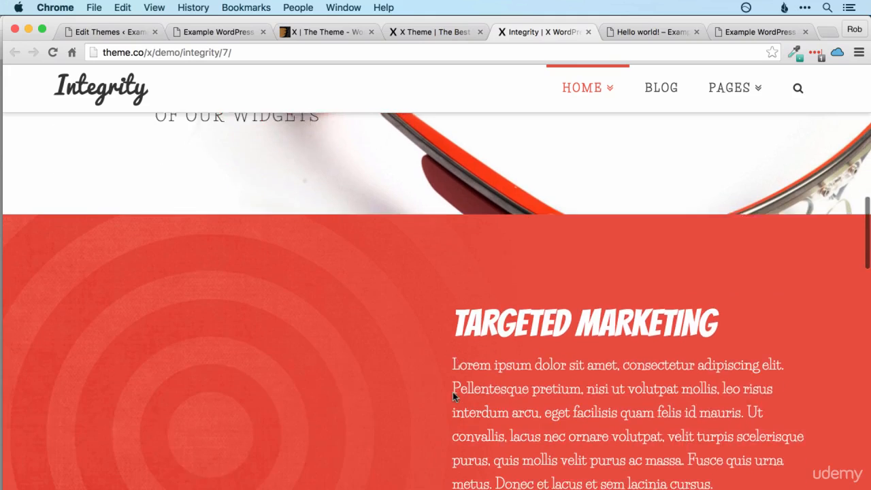
pyautogui.scroll(-3, 330, 271)
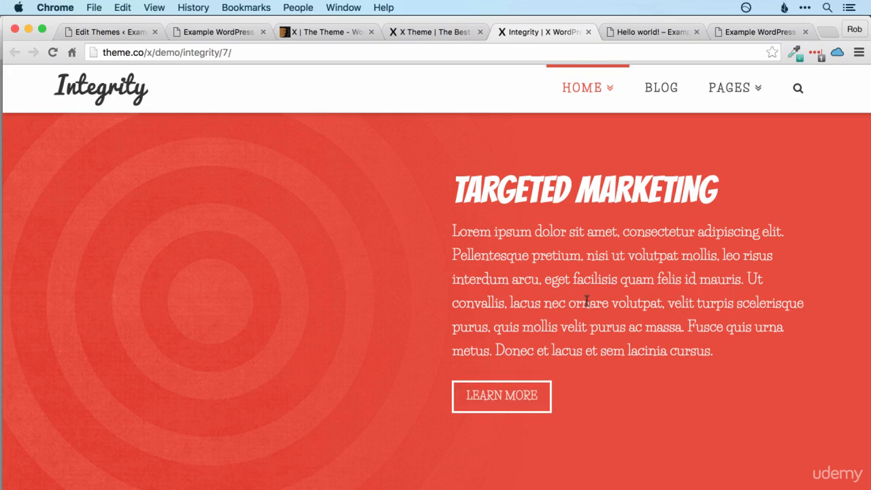
pyautogui.scroll(-4, 586, 301)
pyautogui.scroll(-9, 586, 300)
# Step: View the Integrity 07 demo's blog page down to its first post excerpt, and close the demo tab
pyautogui.click(661, 87)
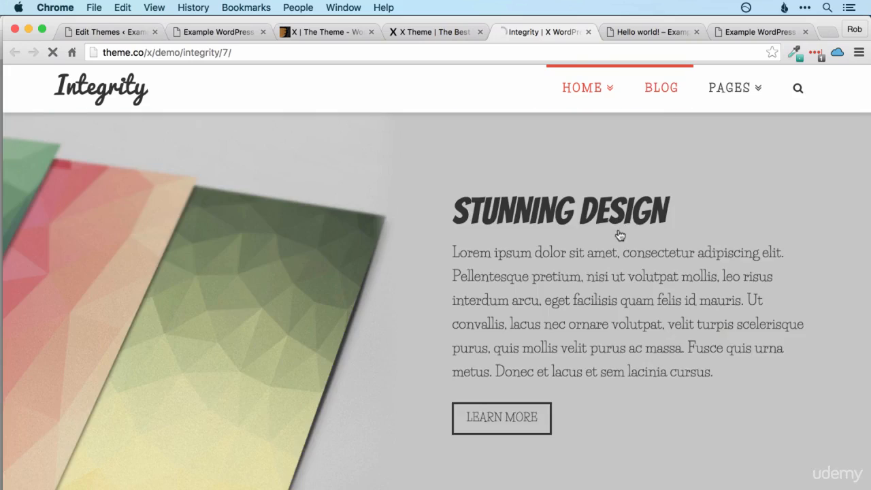
pyautogui.scroll(-6, 619, 235)
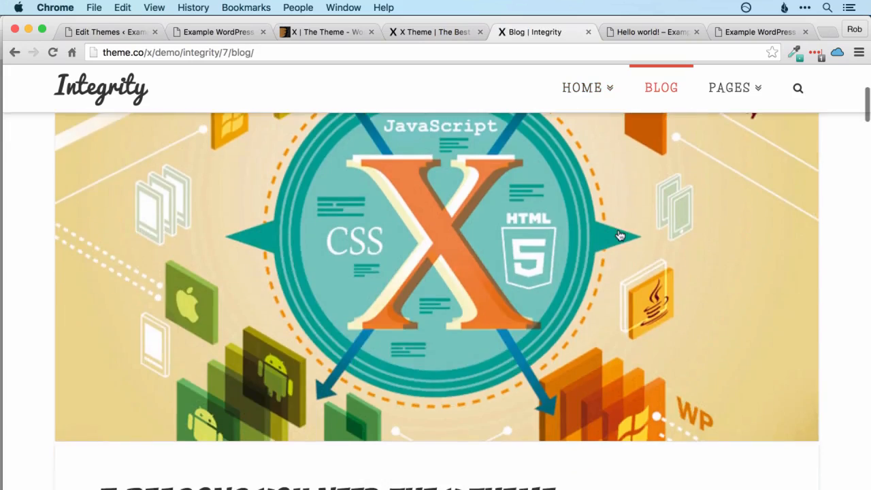
pyautogui.scroll(-5, 619, 236)
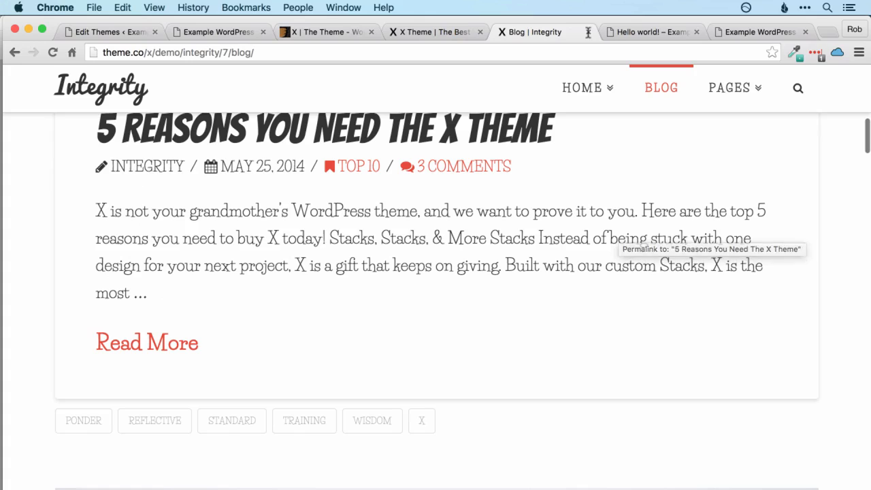
pyautogui.press('super+w')
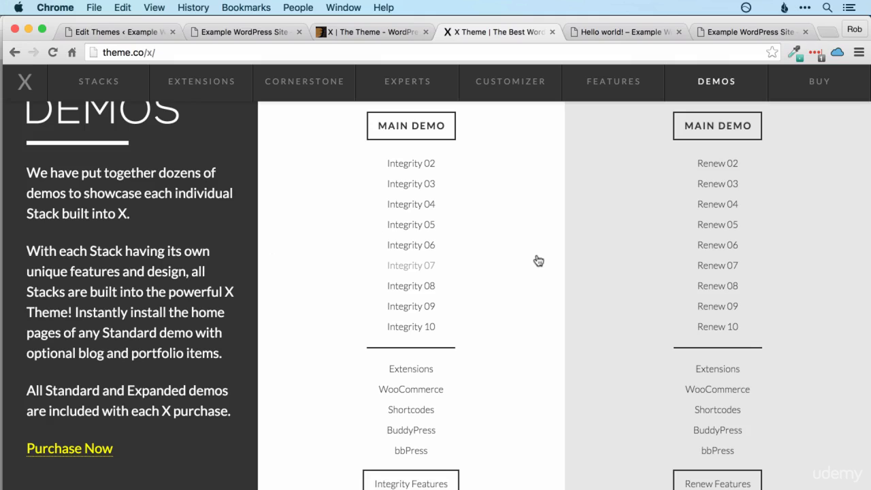